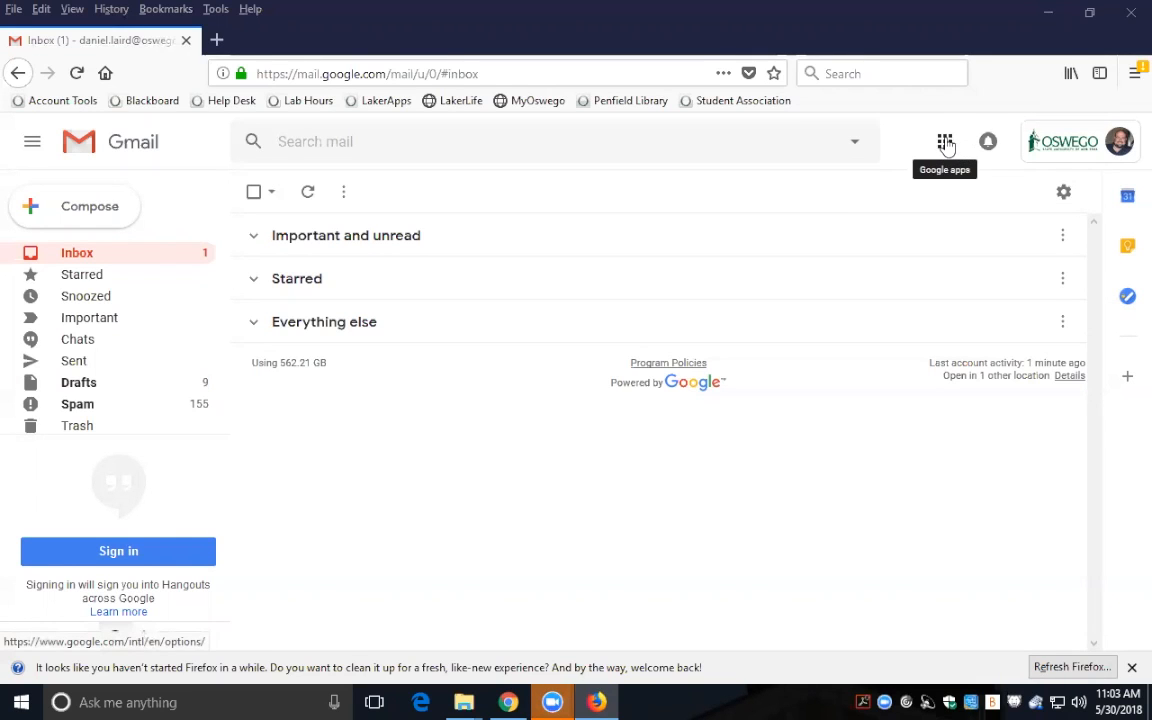
Step: Switch to Google Sites from Gmail, open the new Google Sites version and create a blank site
{"action": "left_click", "coordinate": [945, 142]}
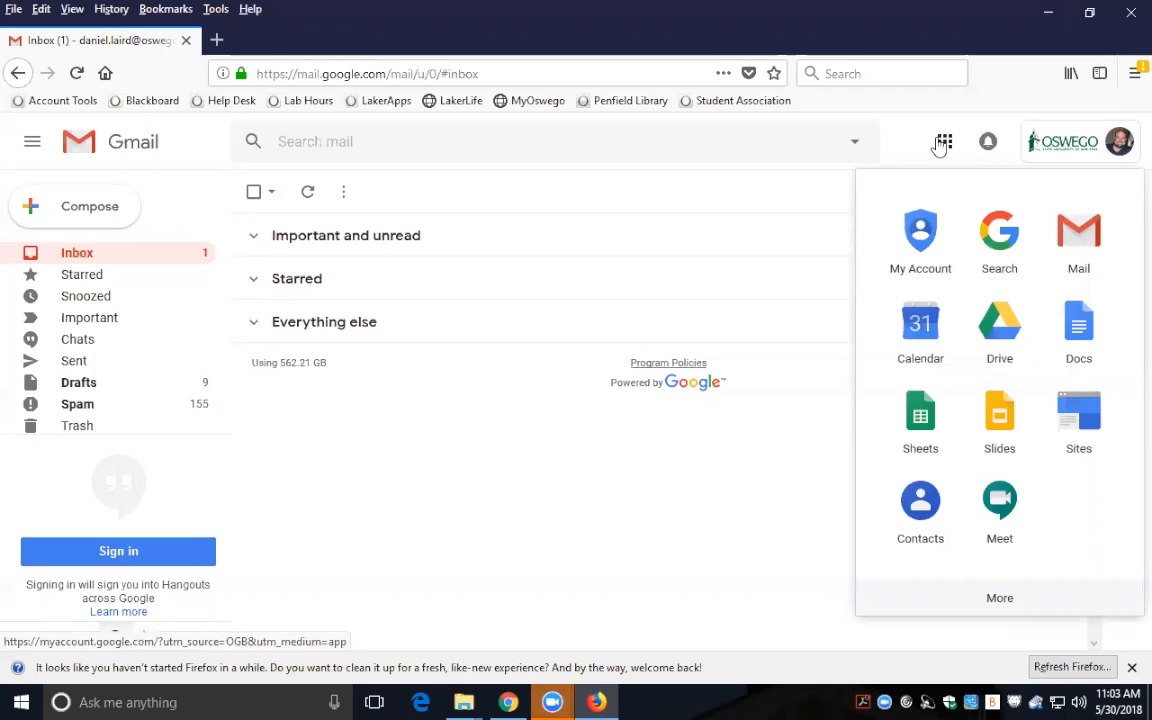
{"action": "left_click", "coordinate": [1079, 418]}
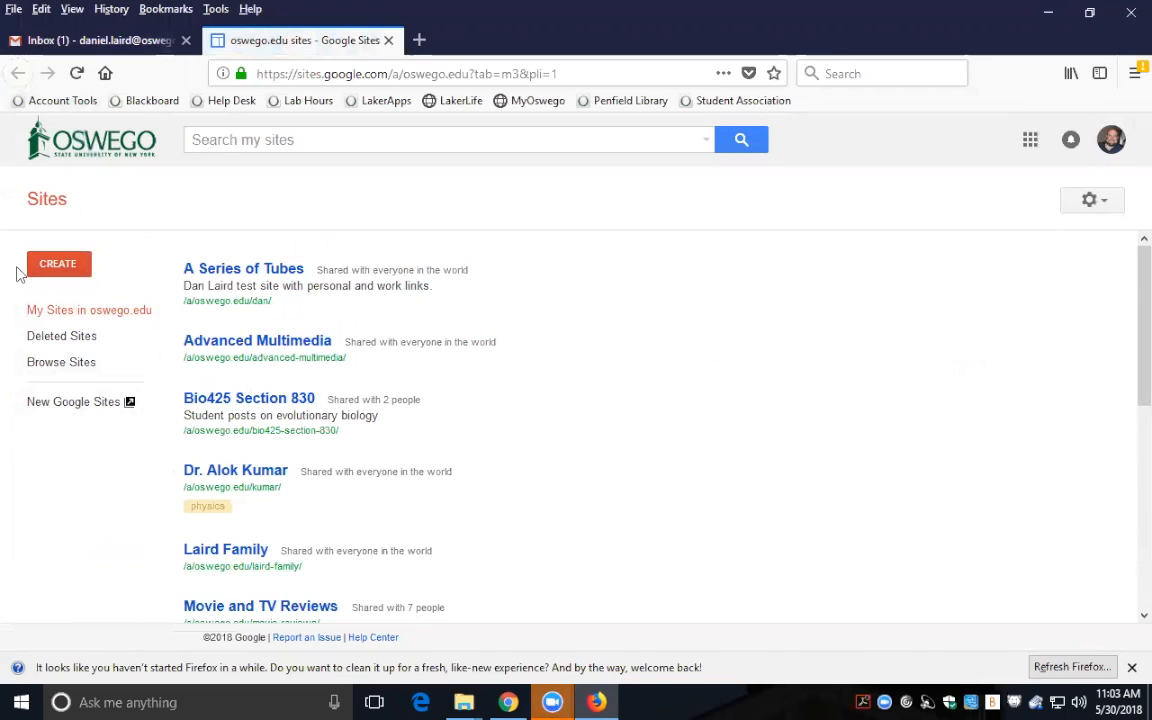
{"action": "left_click", "coordinate": [113, 412]}
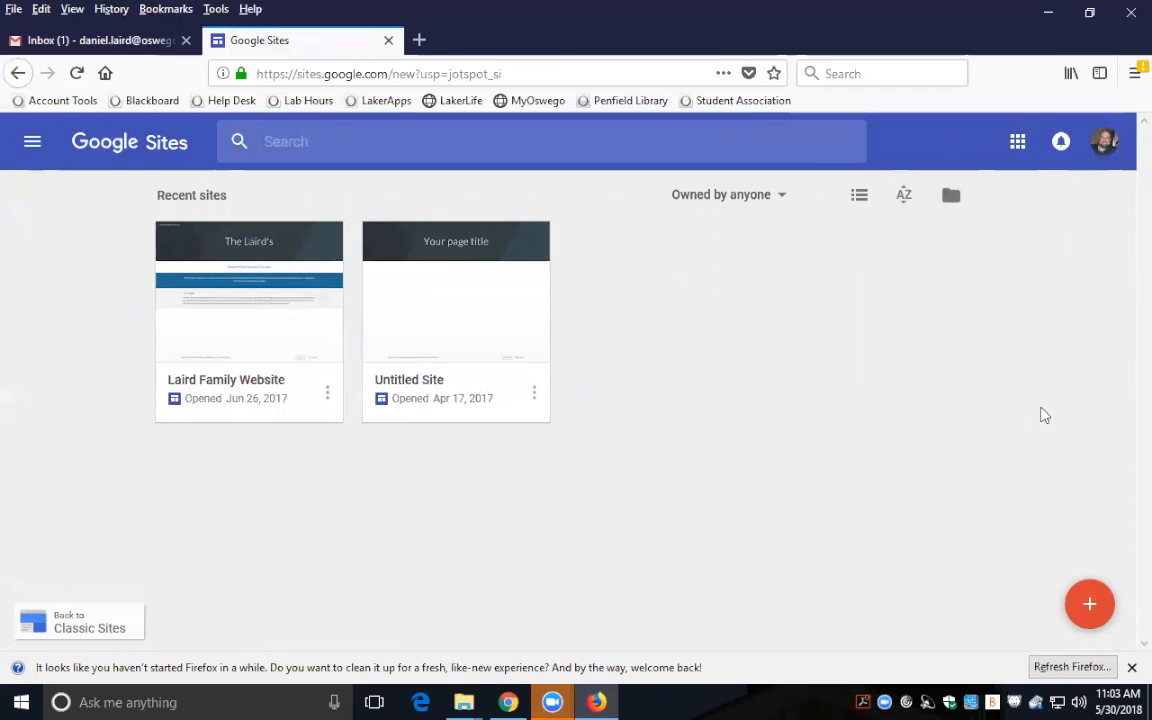
{"action": "left_click", "coordinate": [1087, 605]}
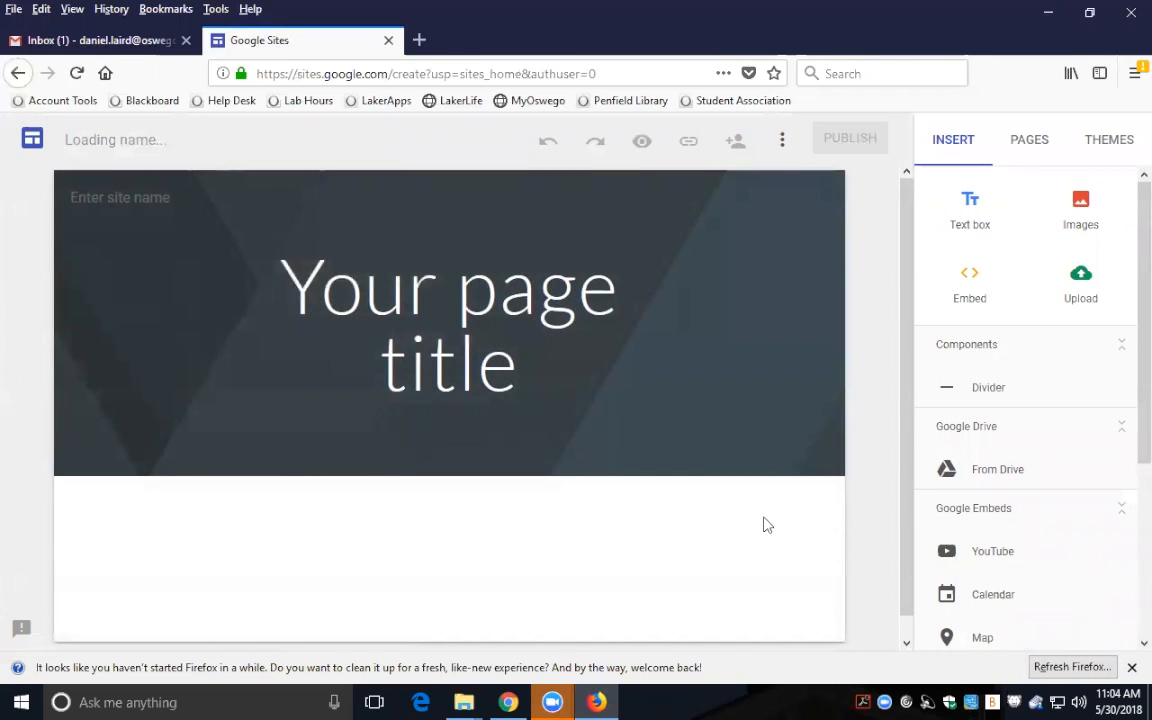
Step: Select the page title in the header and dismiss the audience selection notice
{"action": "left_click", "coordinate": [283, 343]}
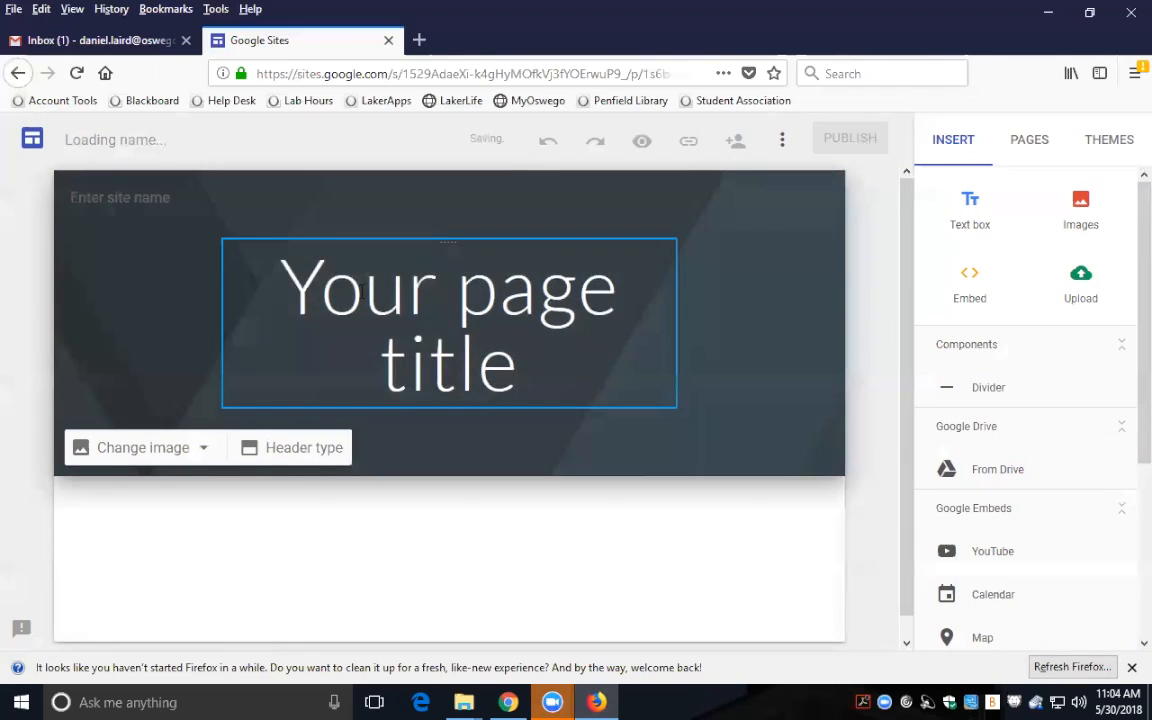
{"action": "double_click", "coordinate": [362, 297]}
{"action": "left_click", "coordinate": [365, 291]}
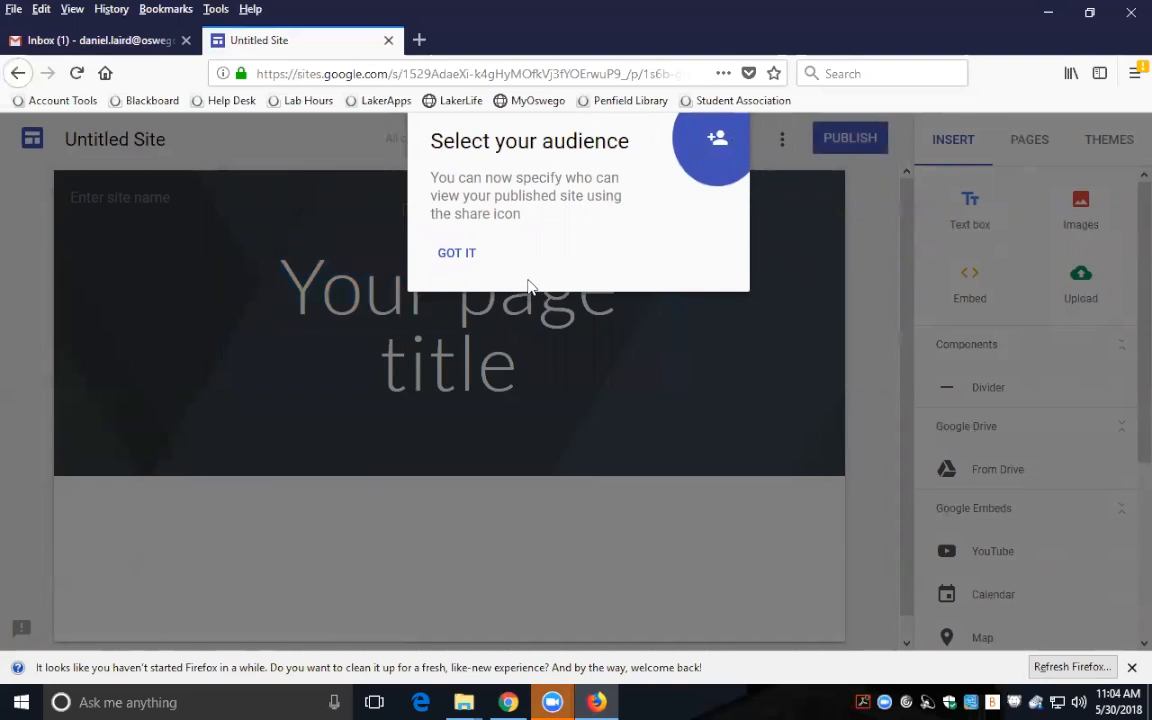
{"action": "left_click", "coordinate": [457, 255]}
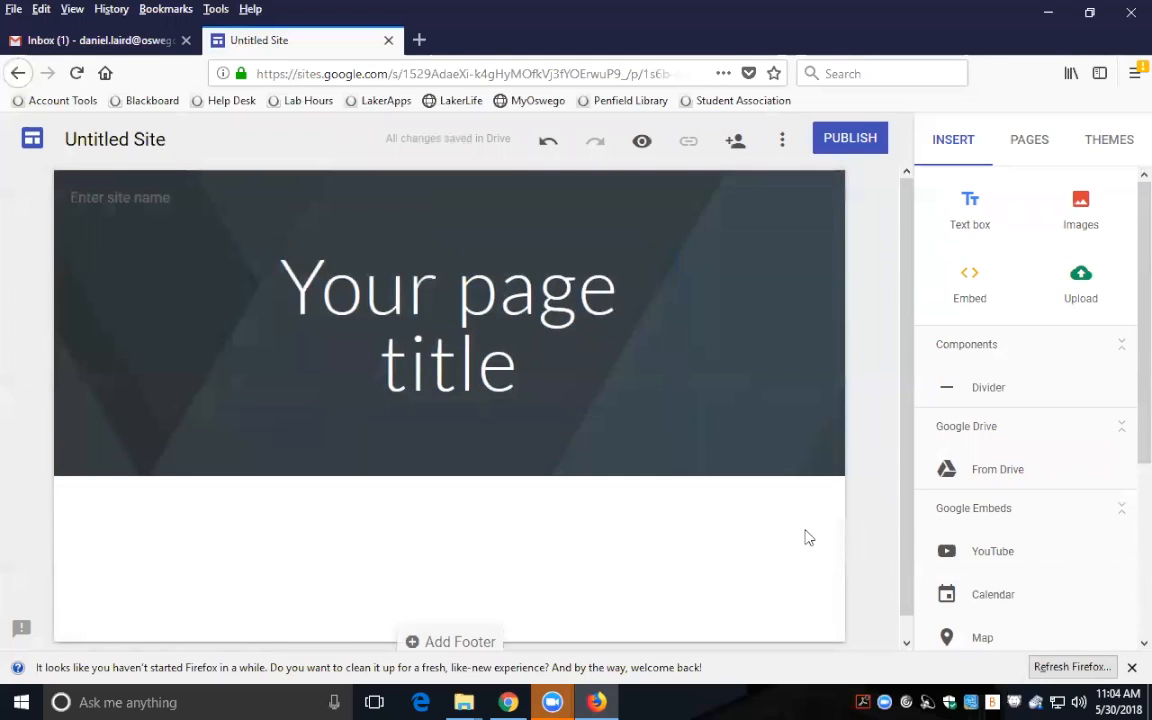
Step: Open the site's sharing settings and review the publishing and draft access options, cancelling each without changes
{"action": "left_click", "coordinate": [735, 141]}
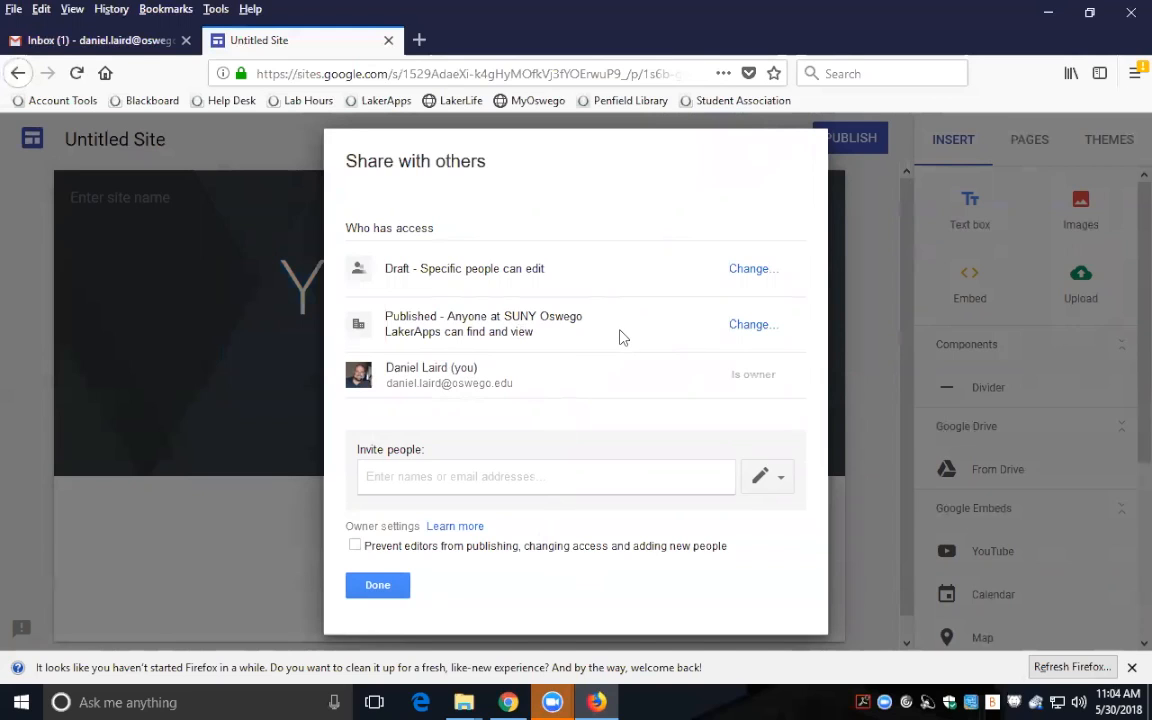
{"action": "left_click", "coordinate": [757, 325]}
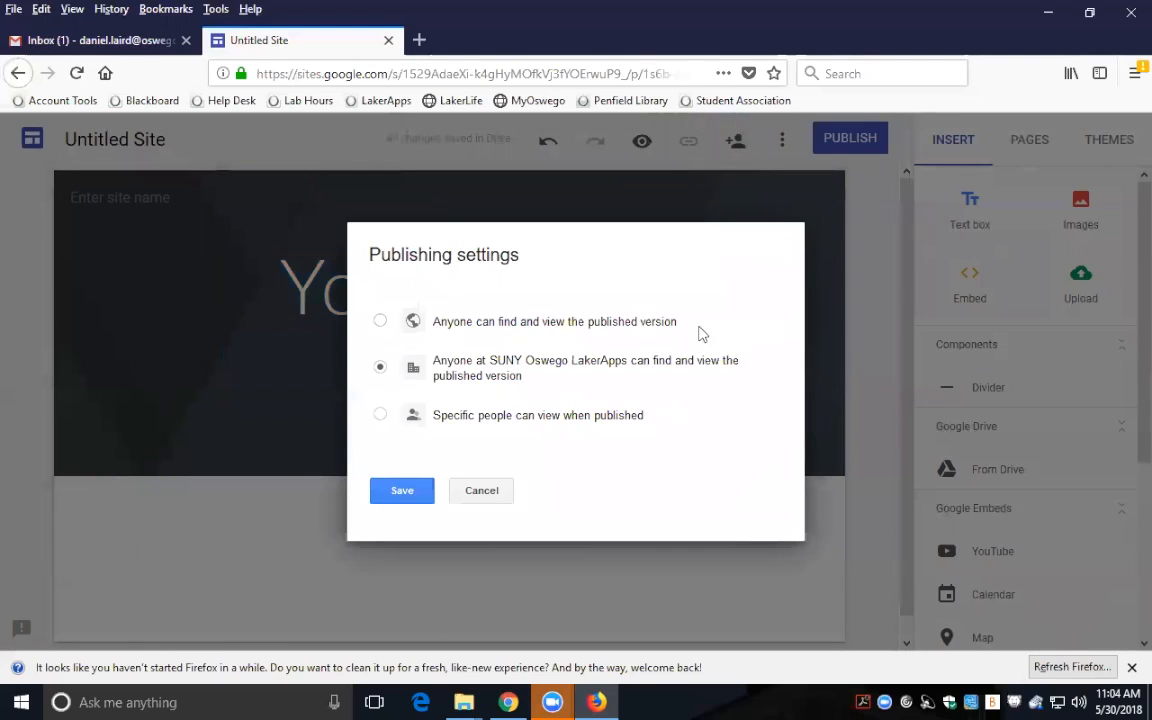
{"action": "left_click", "coordinate": [485, 492]}
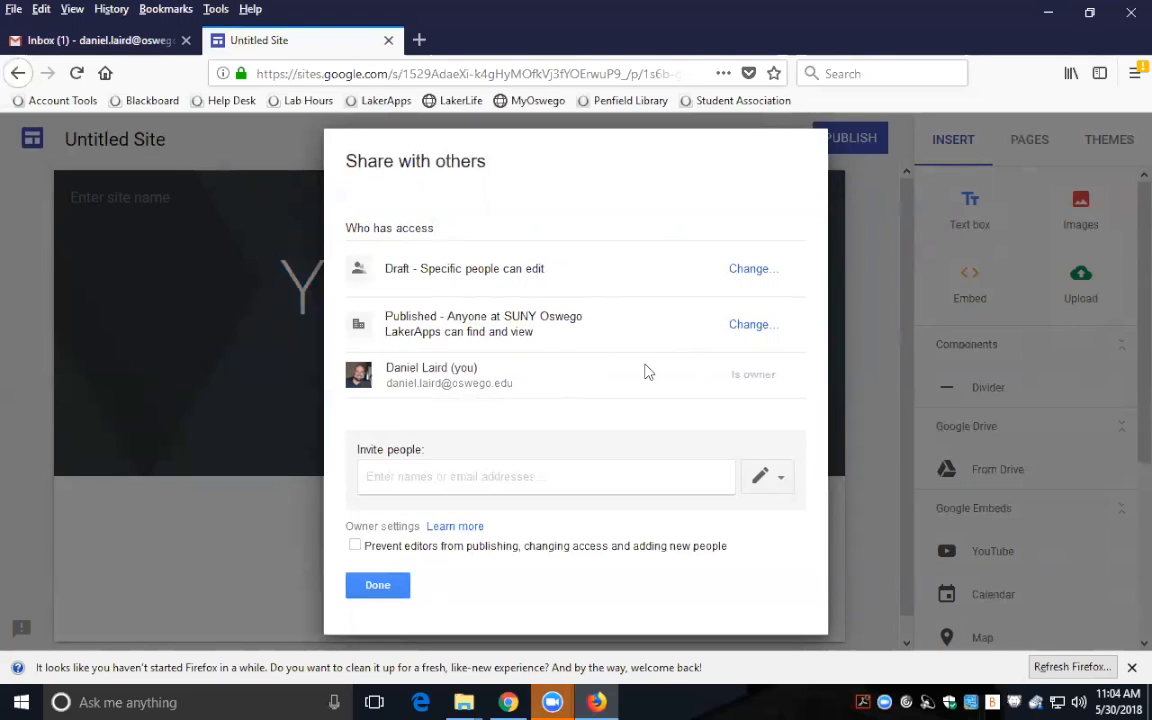
{"action": "left_click", "coordinate": [751, 268]}
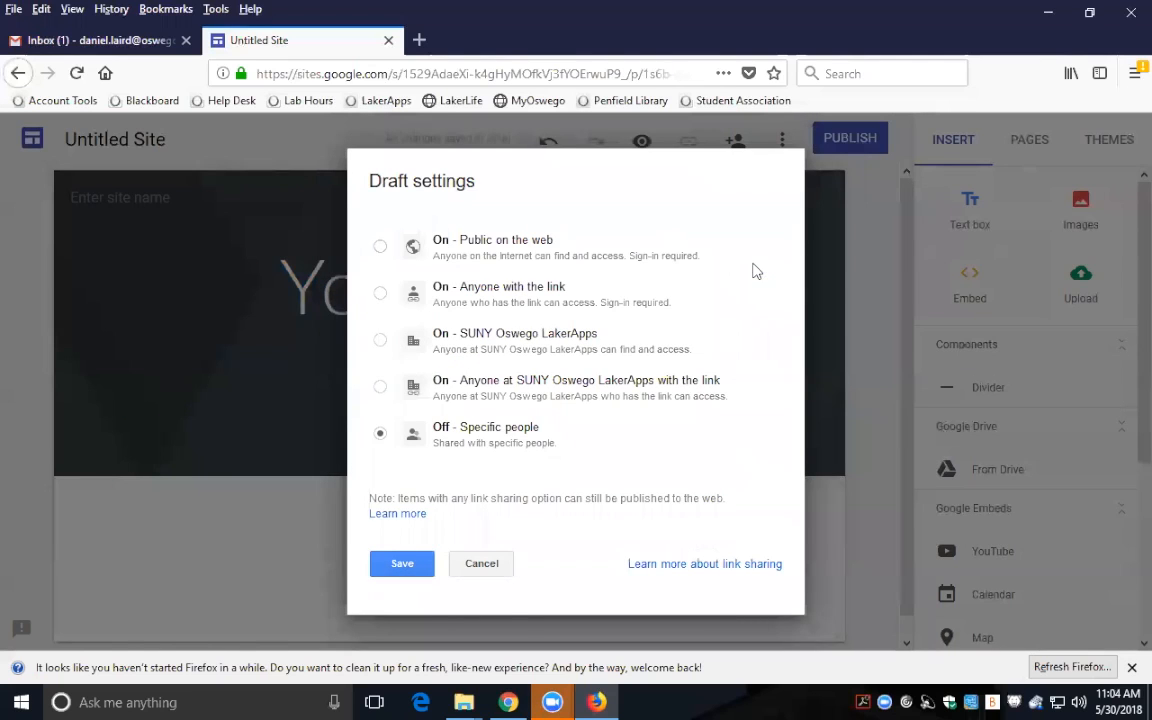
{"action": "left_click", "coordinate": [478, 565]}
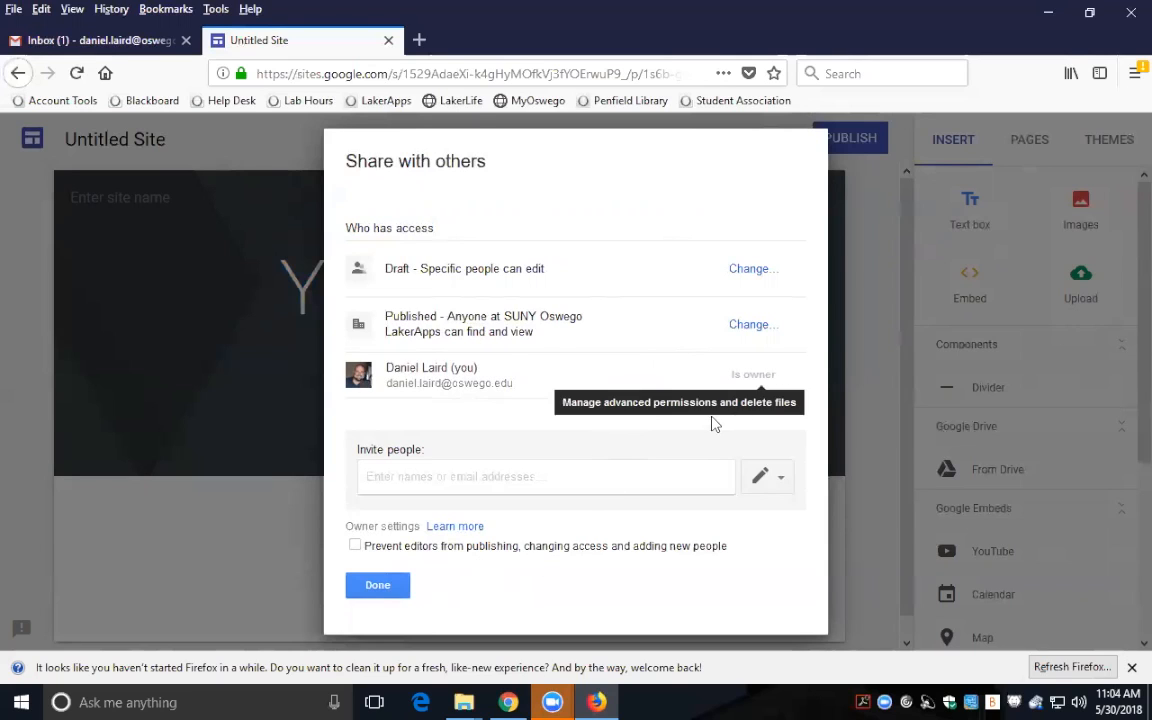
{"action": "left_click", "coordinate": [768, 330]}
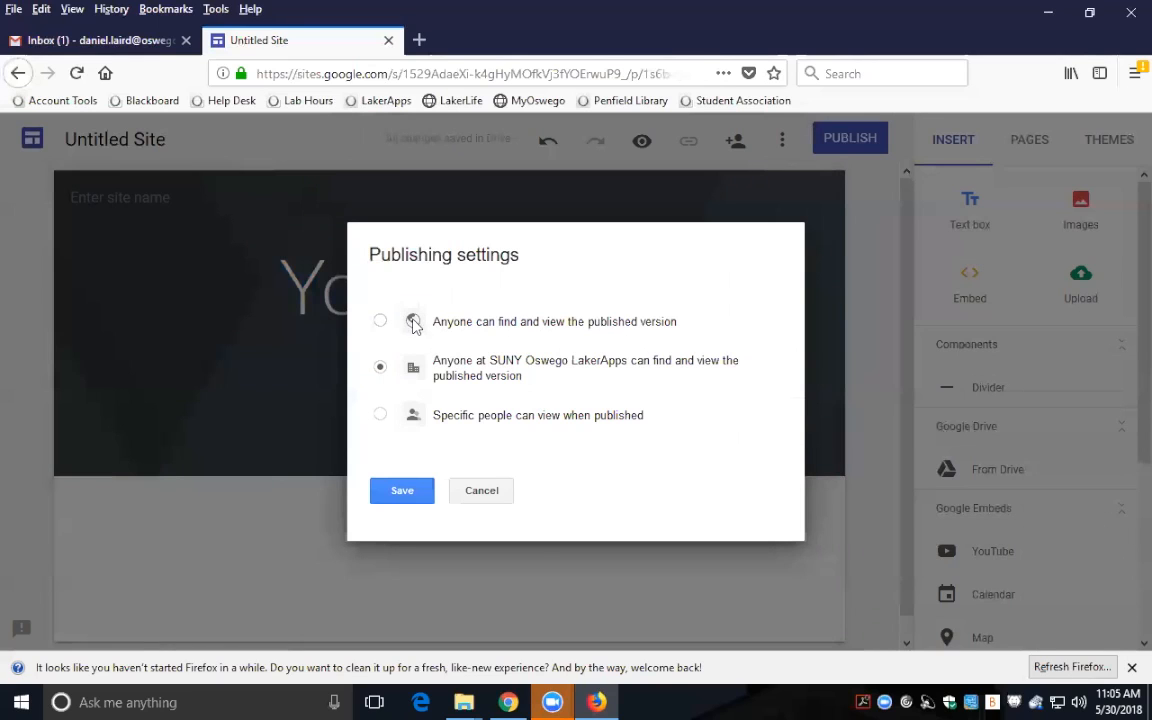
{"action": "left_click", "coordinate": [479, 490]}
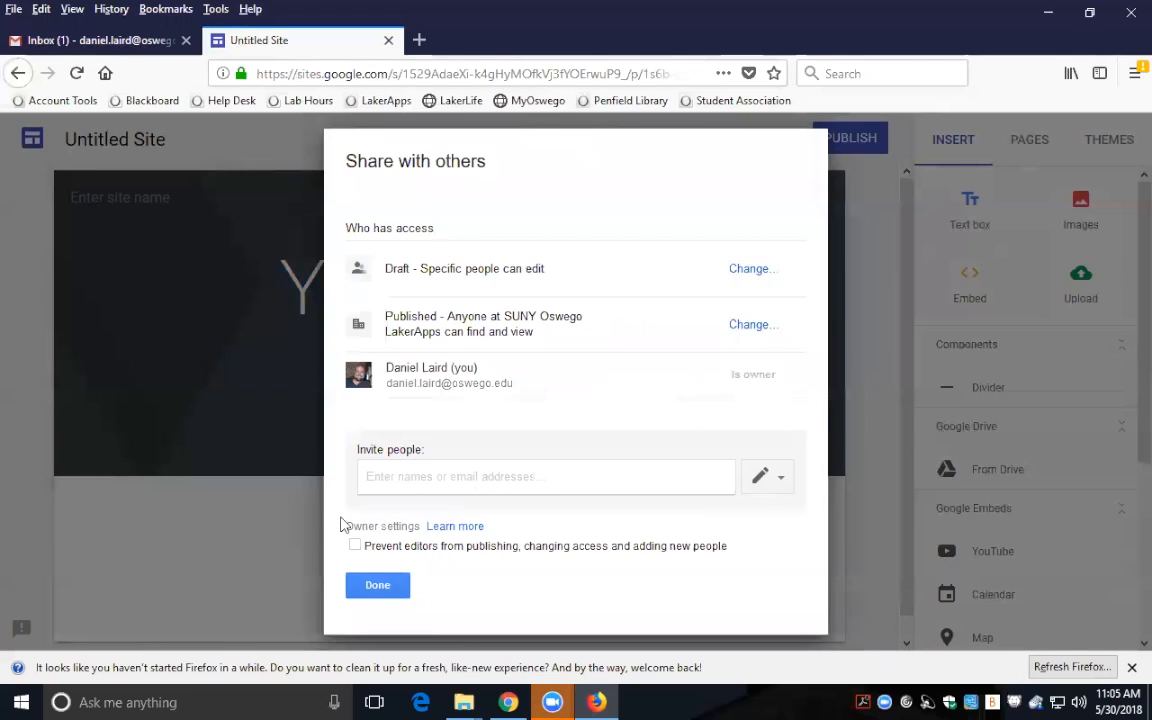
Step: Add the temporary account as an invitee and check that its permission is Can edit
{"action": "left_click", "coordinate": [435, 465]}
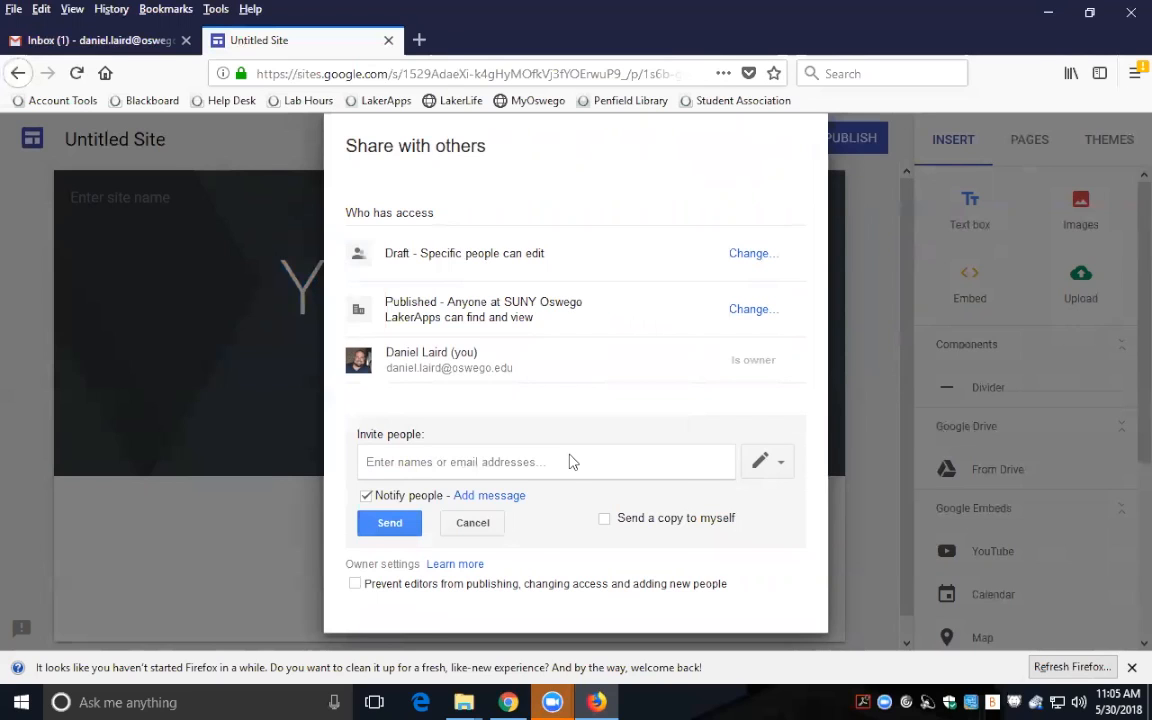
{"action": "type", "text": "tem"}
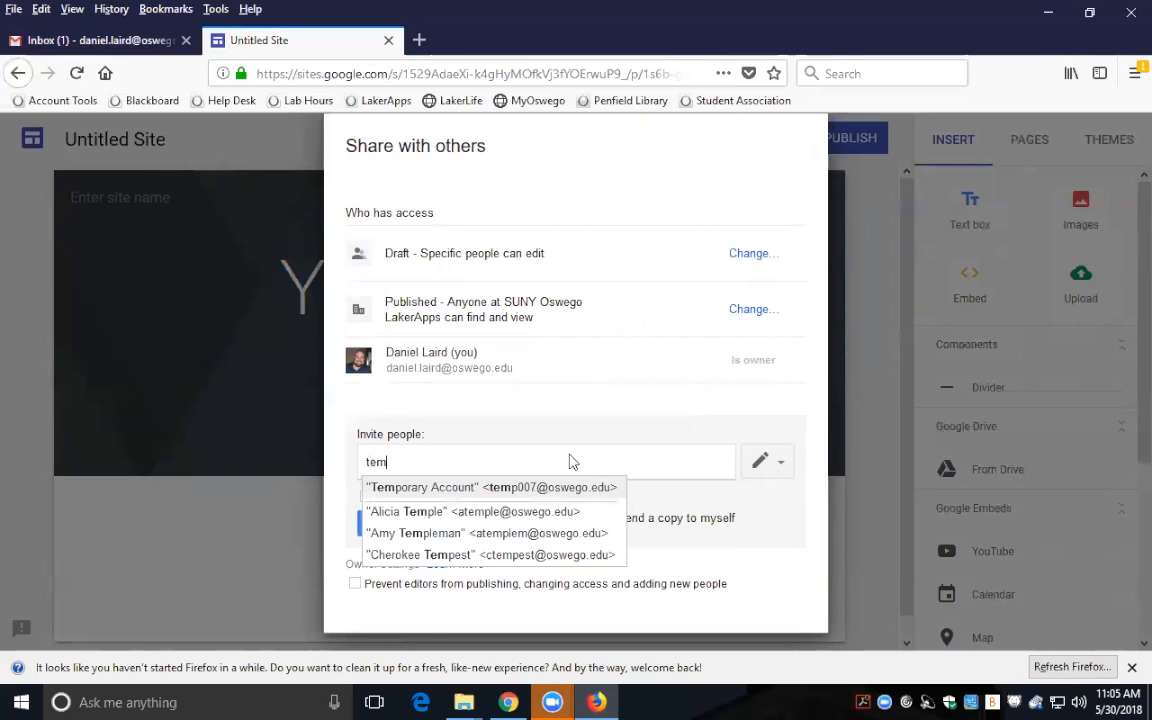
{"action": "left_click", "coordinate": [515, 487]}
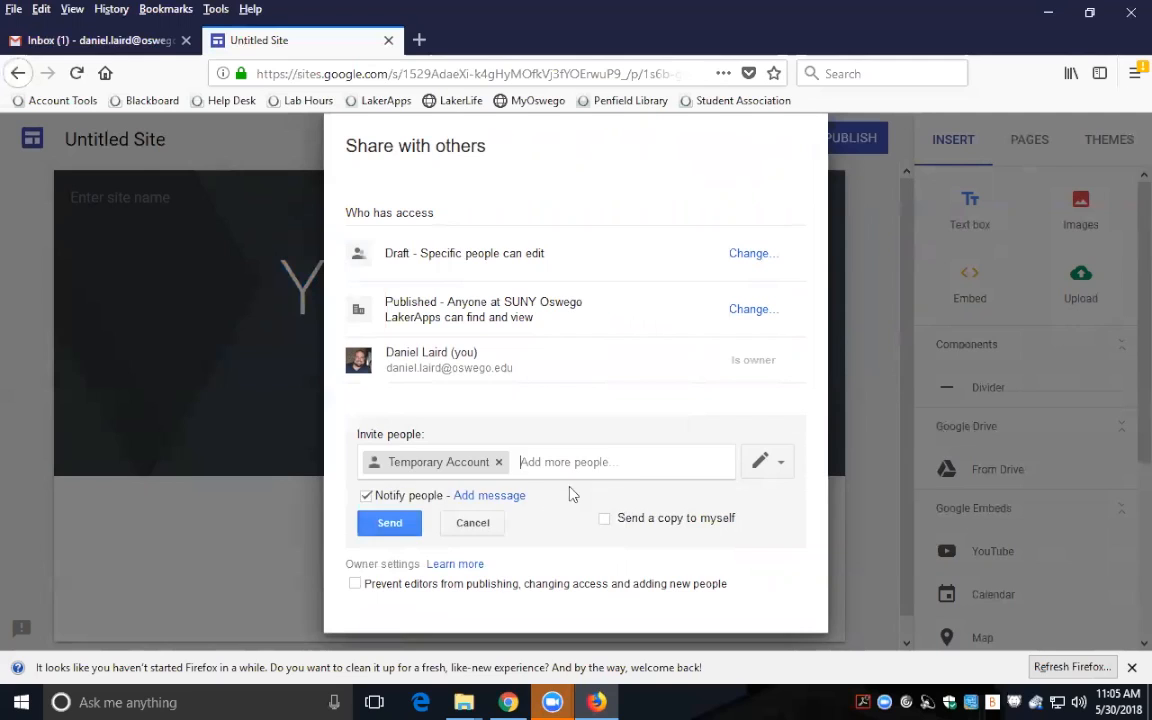
{"action": "left_click", "coordinate": [779, 465]}
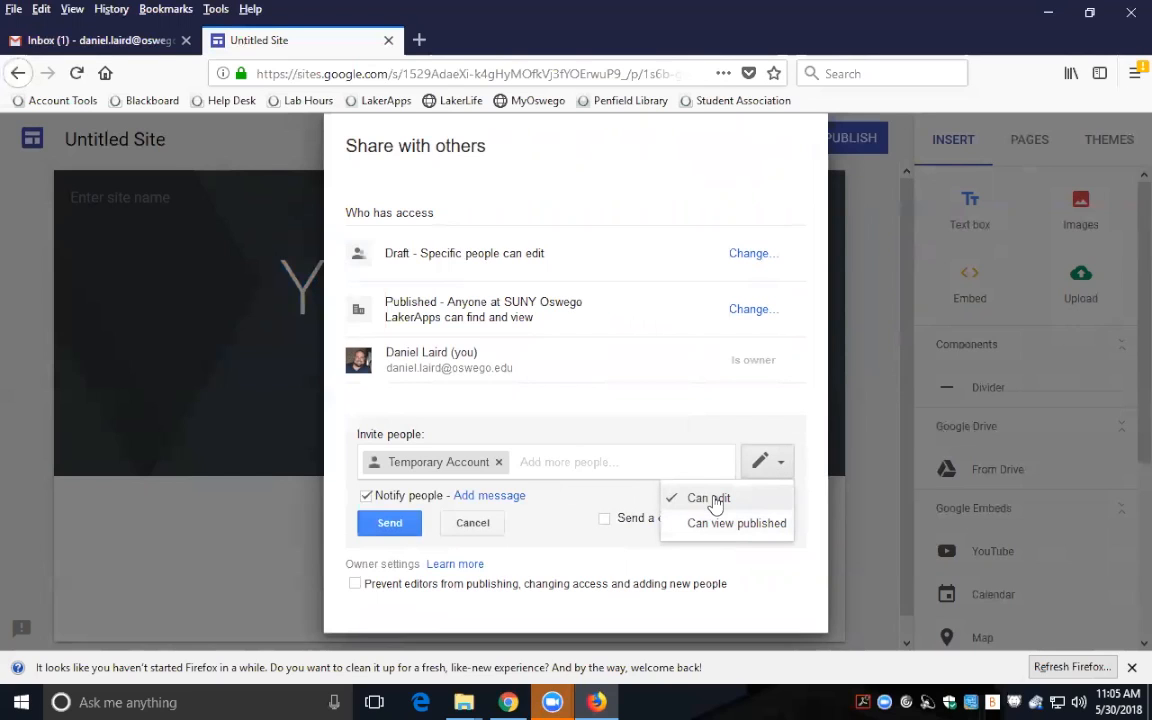
Step: Prevent editors from publishing, changing access and adding new people, and send the invitation to finish sharing
{"action": "left_click", "coordinate": [647, 588]}
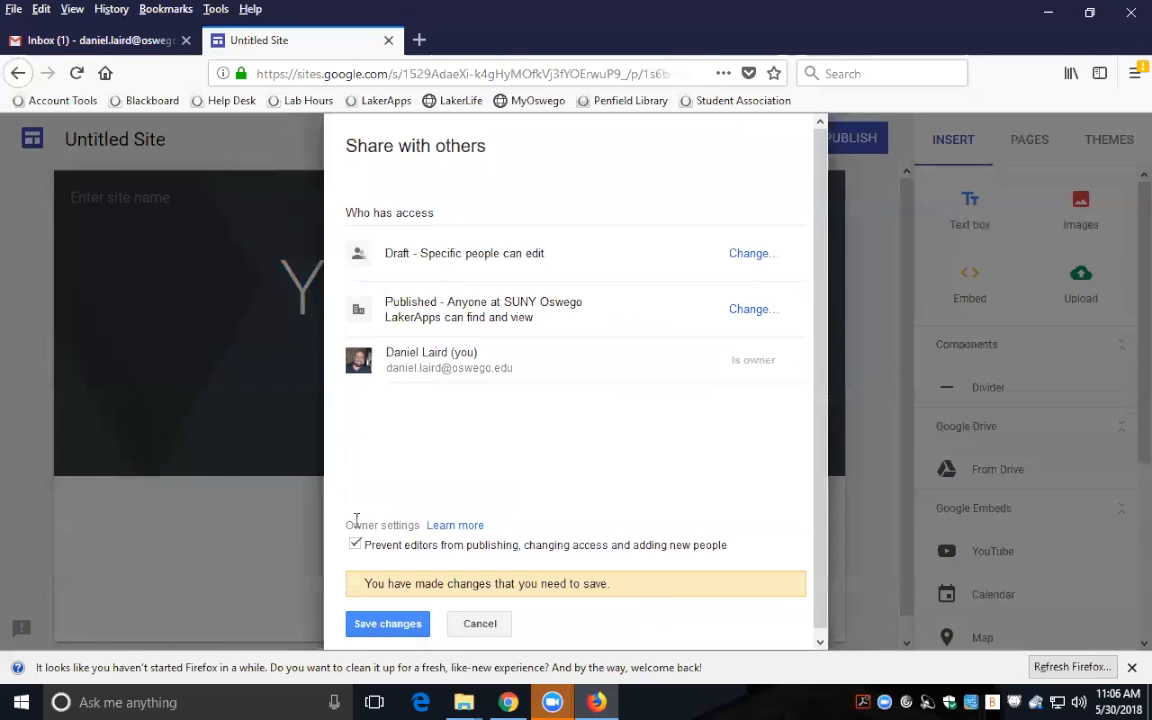
{"action": "left_click", "coordinate": [366, 624]}
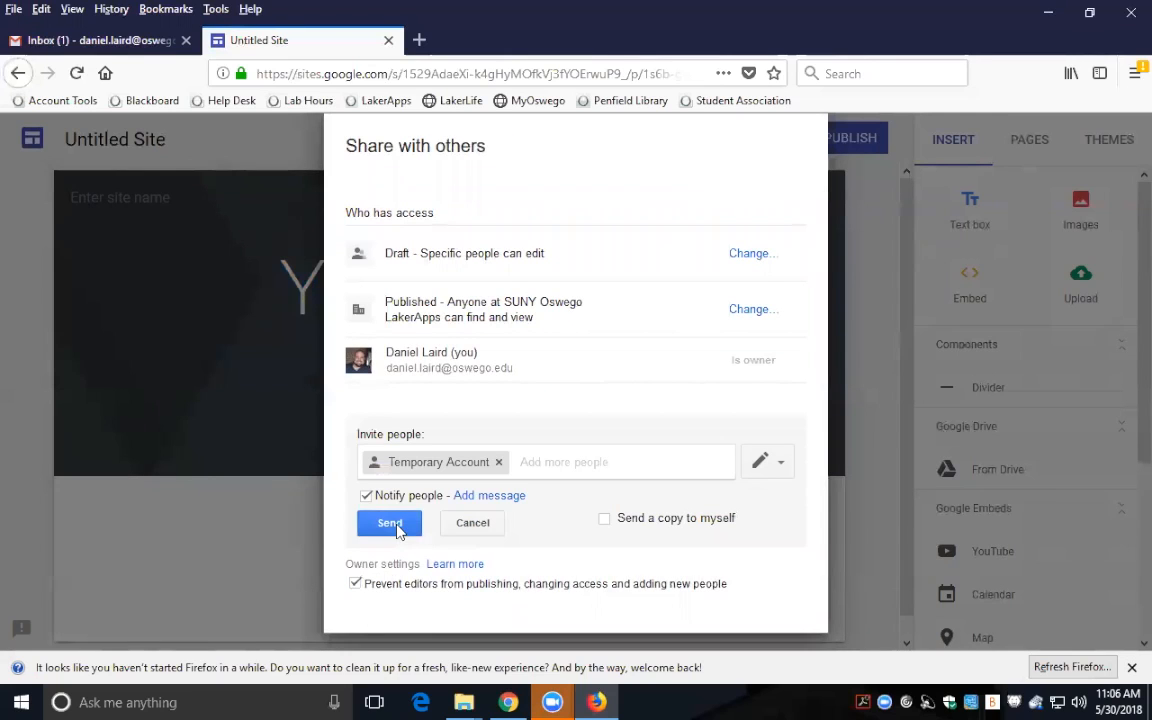
{"action": "left_click", "coordinate": [392, 526]}
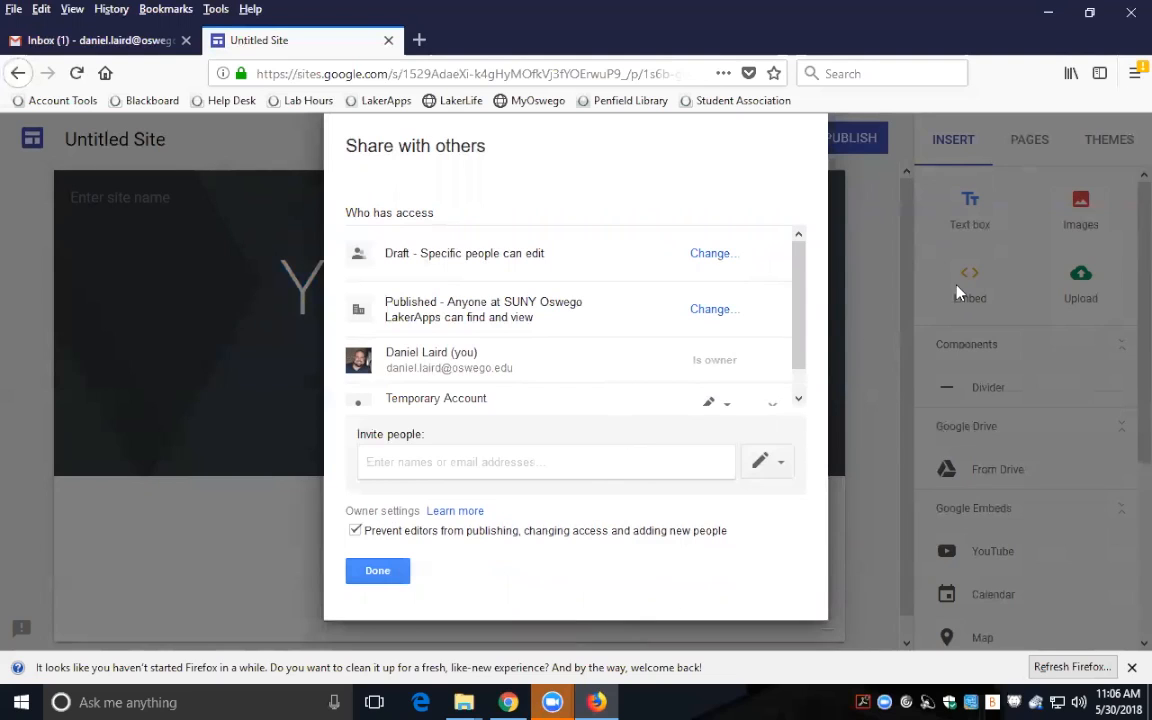
{"action": "scroll", "coordinate": [725, 340], "scroll_direction": "down", "scroll_amount": 1}
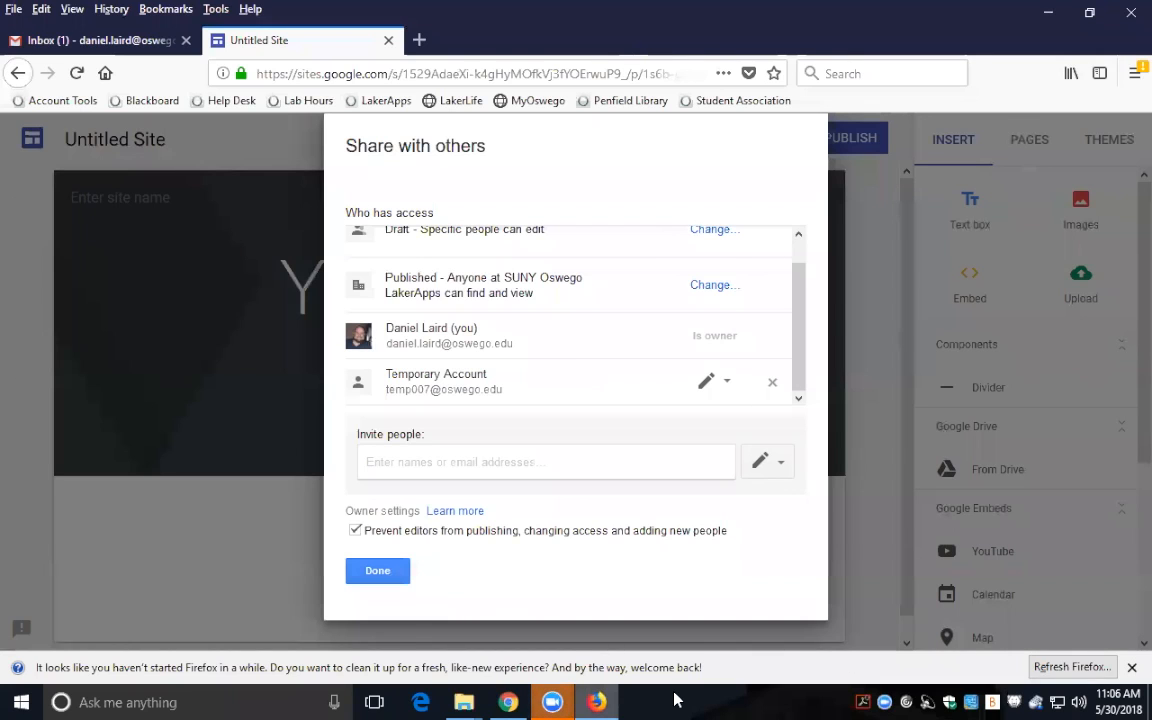
{"action": "left_click", "coordinate": [377, 571]}
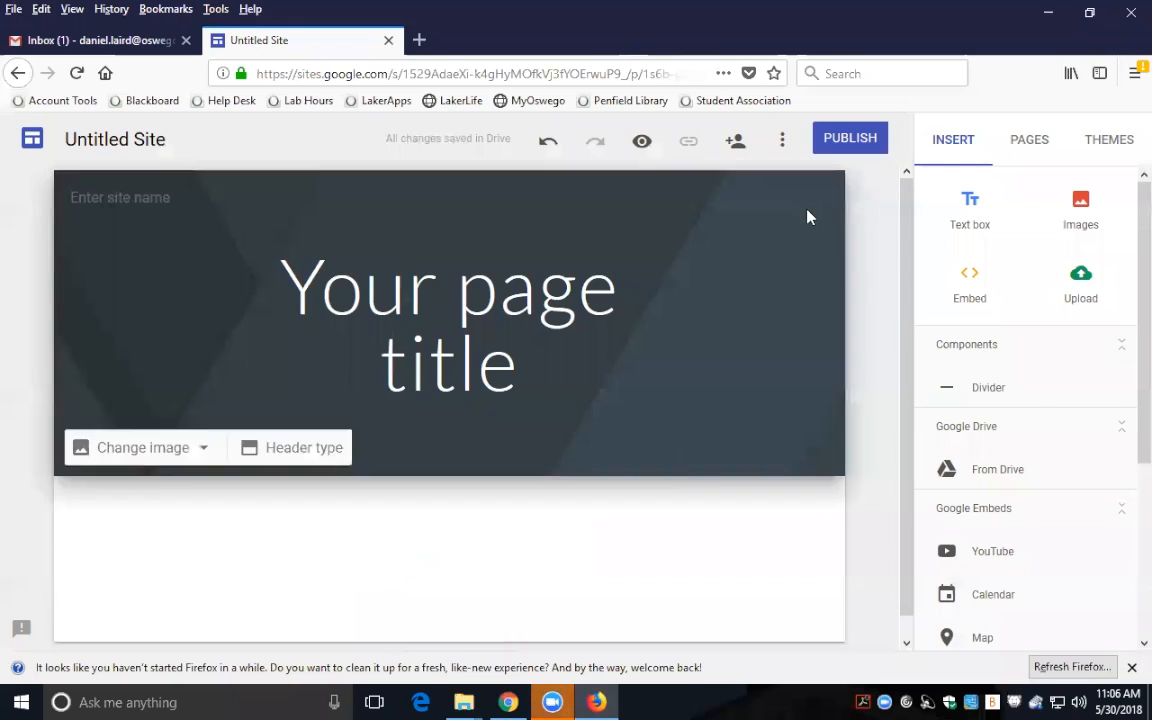
Step: Try the Aristotle and Diplomat themes on the site and apply the Vision theme
{"action": "mouse_move", "coordinate": [808, 209]}
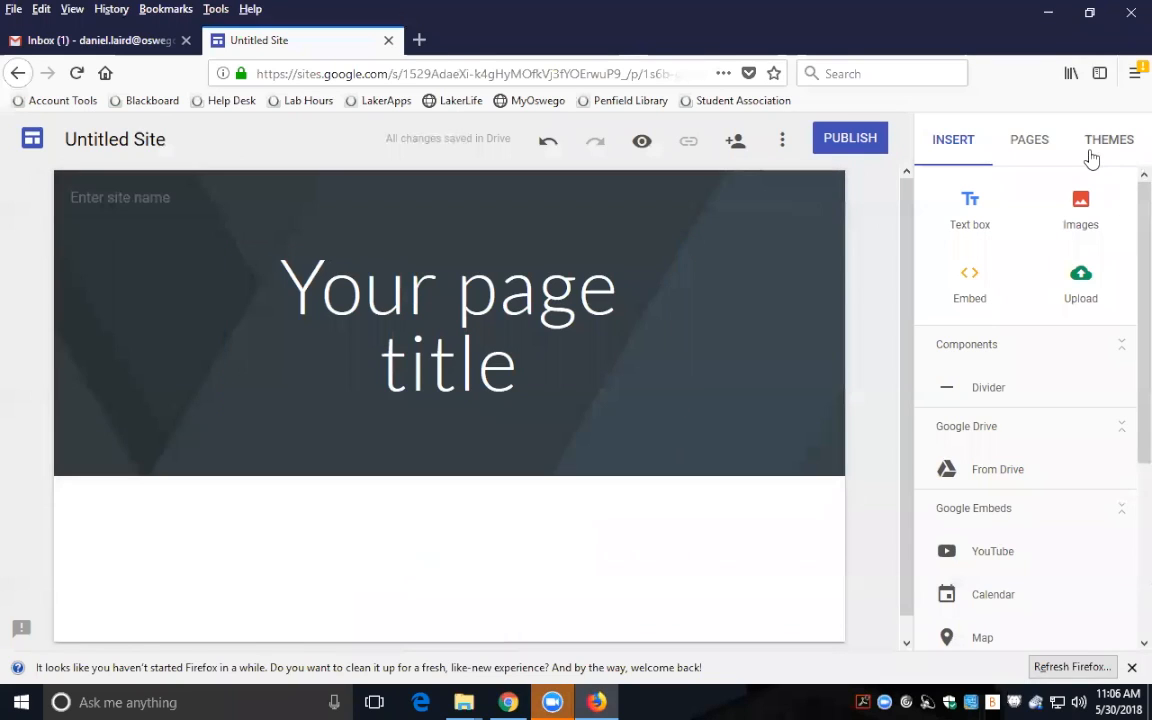
{"action": "left_click", "coordinate": [1125, 147]}
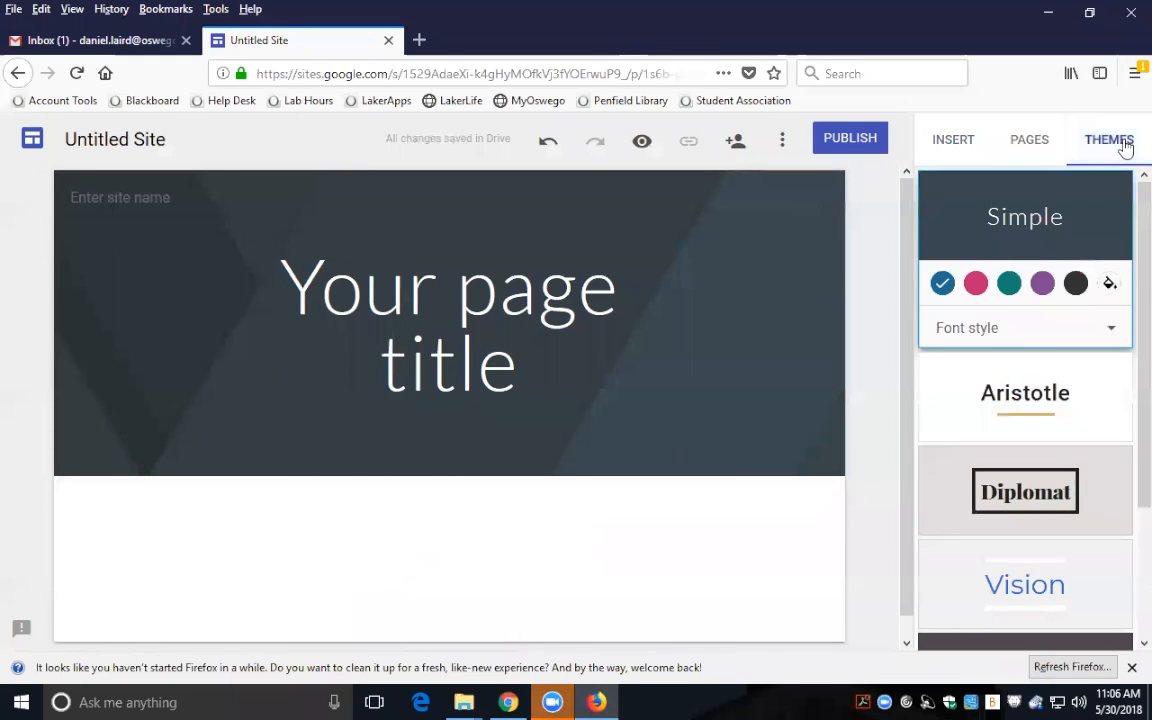
{"action": "left_click", "coordinate": [1022, 405]}
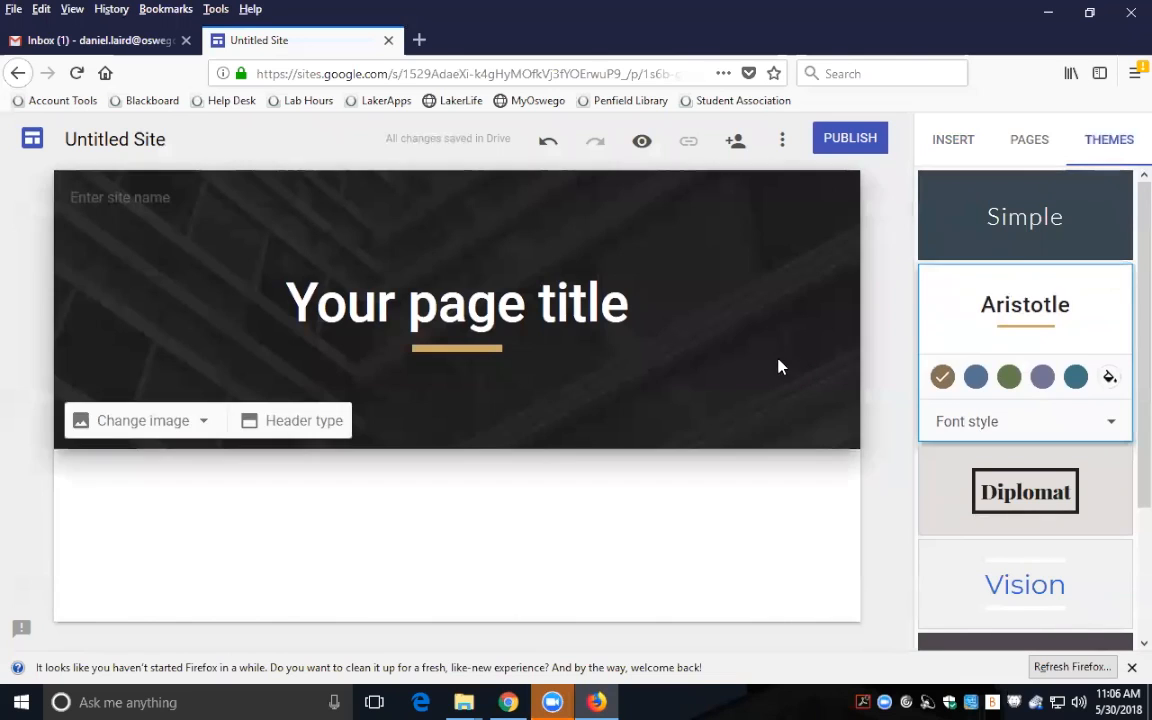
{"action": "left_click", "coordinate": [1056, 497]}
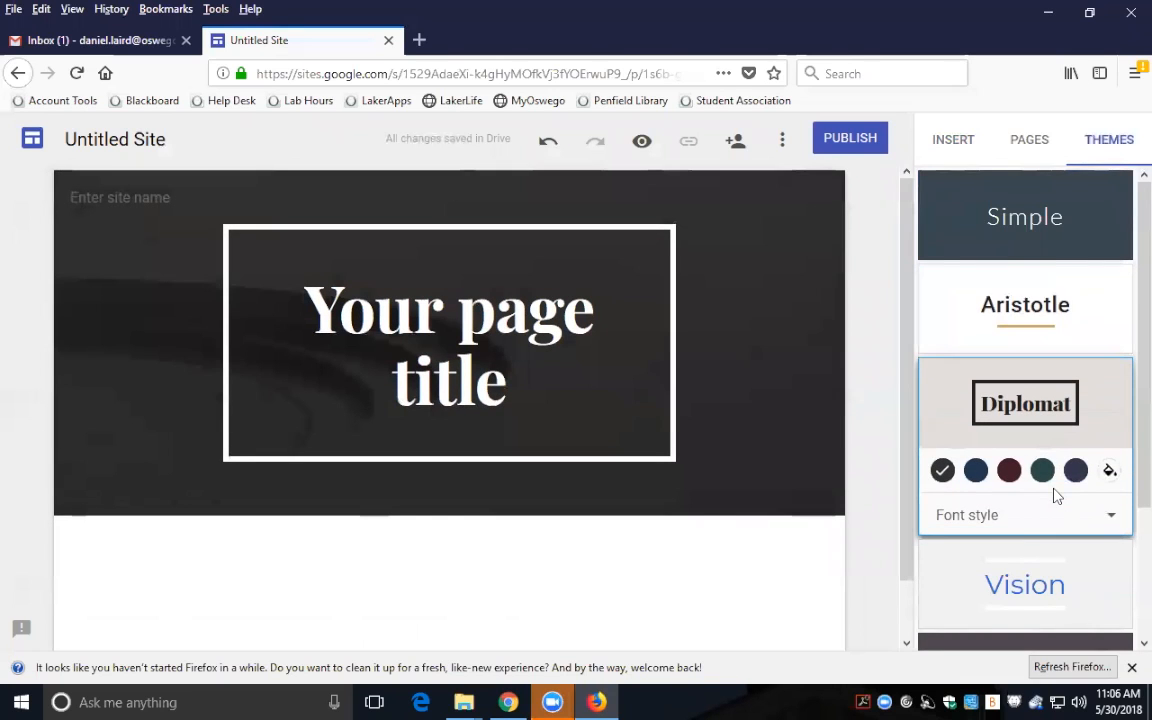
{"action": "left_click", "coordinate": [1017, 598]}
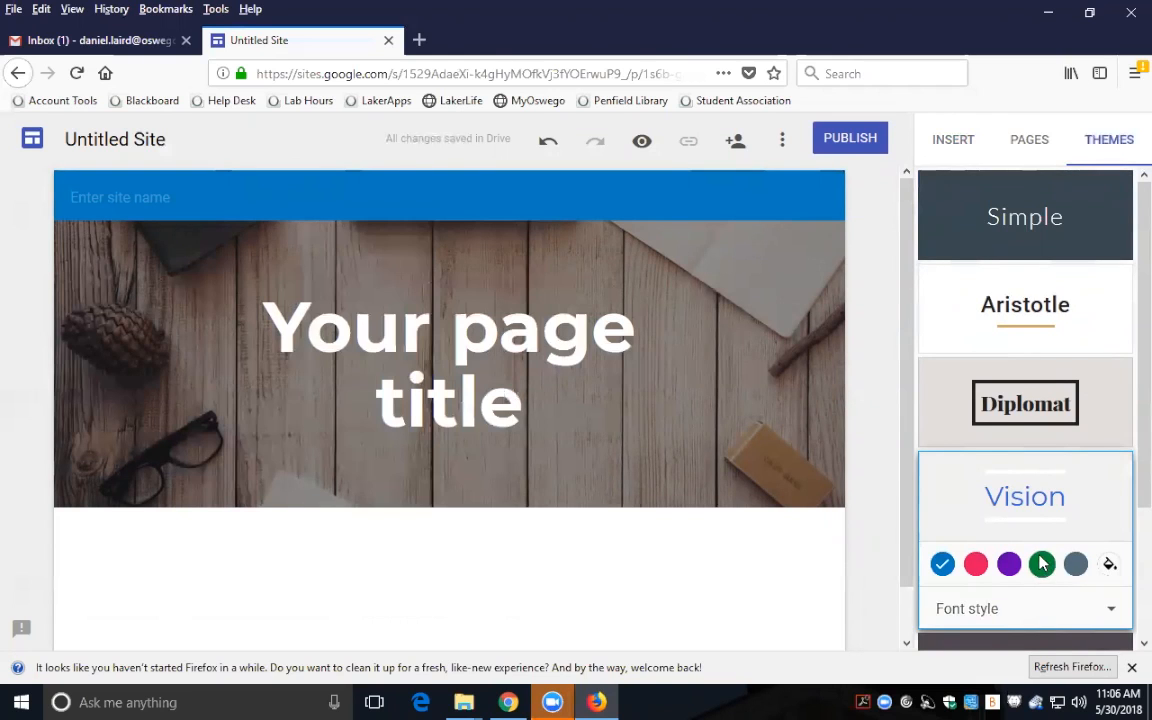
Step: Look through the available themes, try the pink colour on the Vision theme, set it to green, and view its font styles
{"action": "scroll", "coordinate": [1040, 560], "scroll_direction": "down", "scroll_amount": 3}
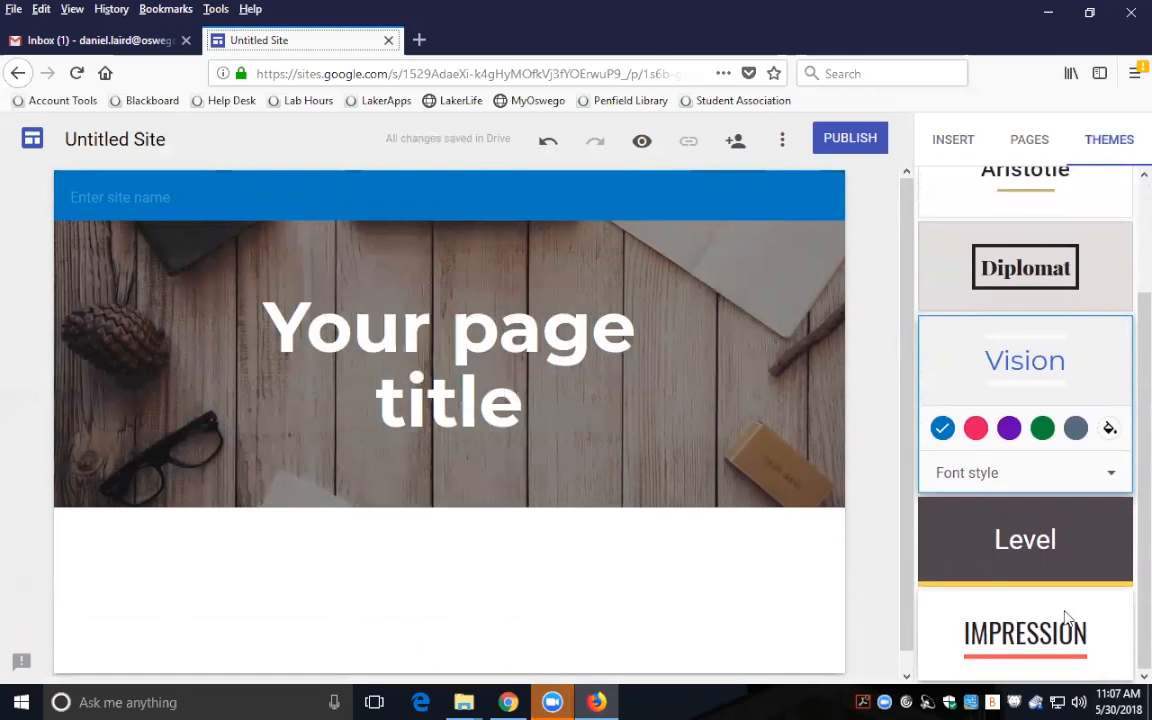
{"action": "scroll", "coordinate": [1068, 617], "scroll_direction": "up", "scroll_amount": 2}
{"action": "scroll", "coordinate": [1068, 617], "scroll_direction": "down", "scroll_amount": 1}
{"action": "scroll", "coordinate": [1068, 617], "scroll_direction": "up", "scroll_amount": 2}
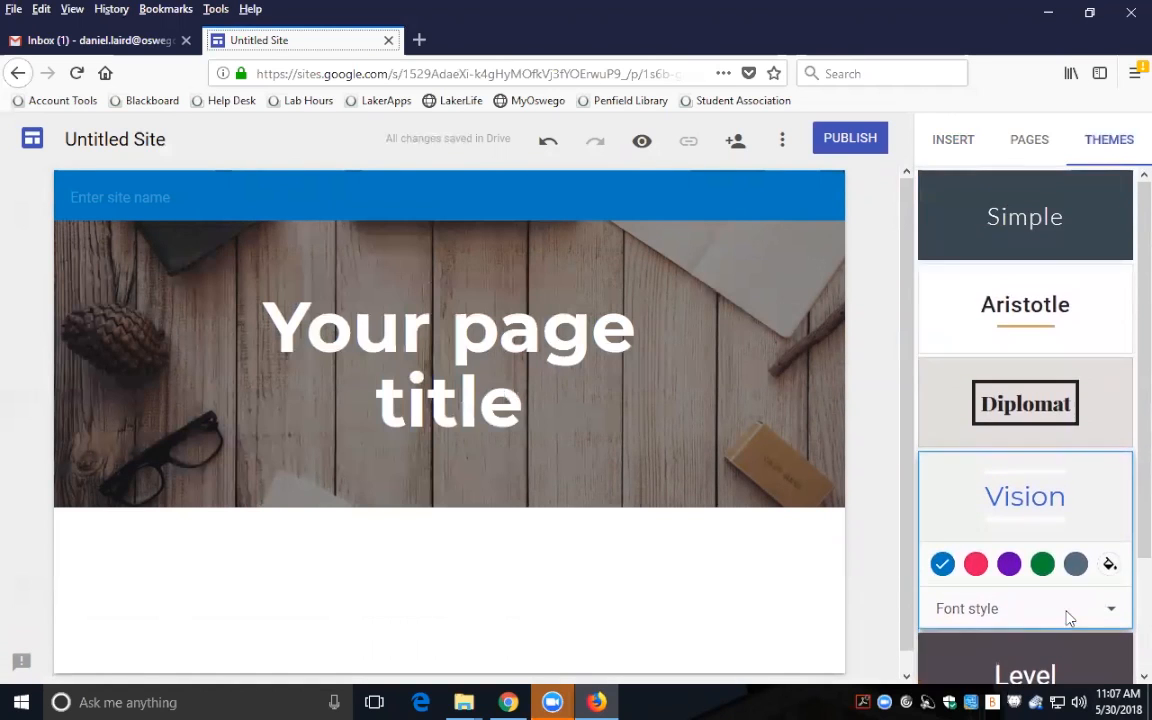
{"action": "scroll", "coordinate": [1068, 617], "scroll_direction": "down", "scroll_amount": 2}
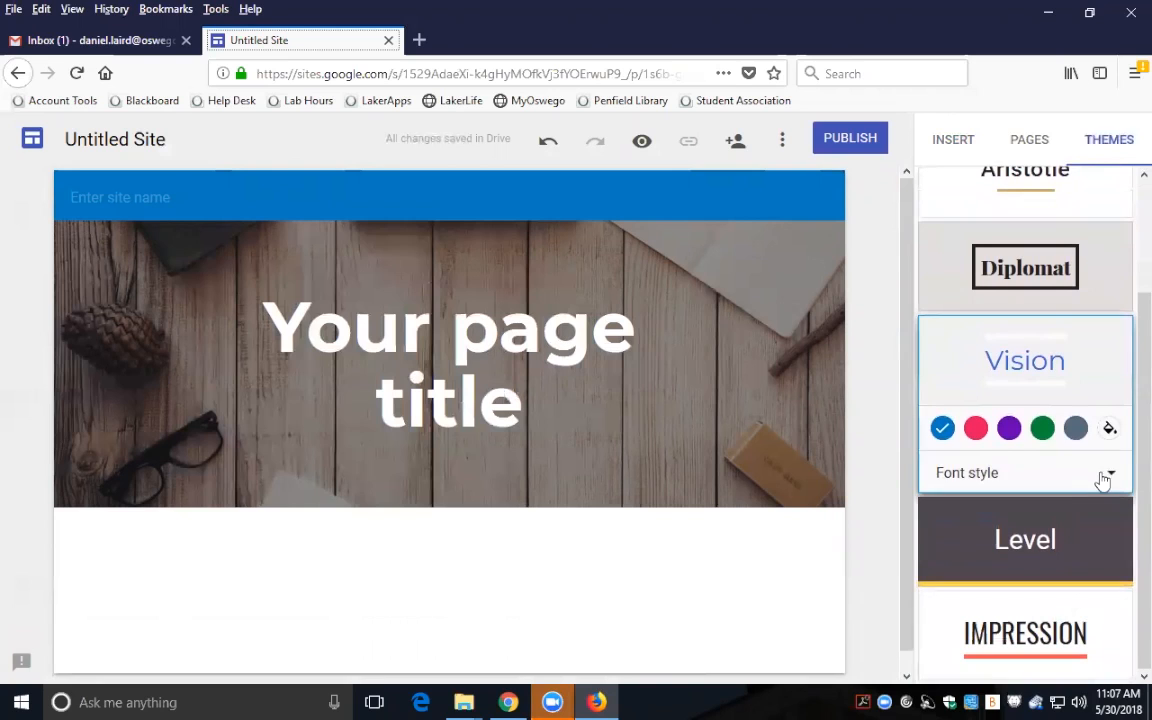
{"action": "scroll", "coordinate": [1124, 260], "scroll_direction": "up", "scroll_amount": 2}
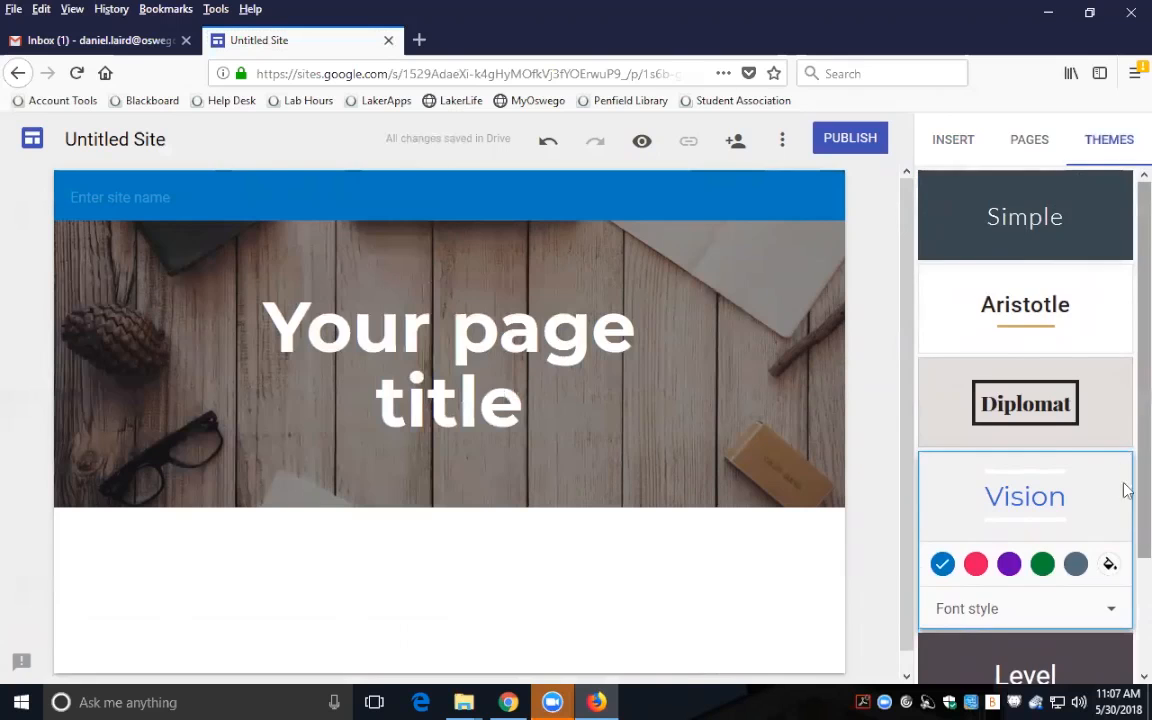
{"action": "scroll", "coordinate": [1123, 488], "scroll_direction": "down", "scroll_amount": 2}
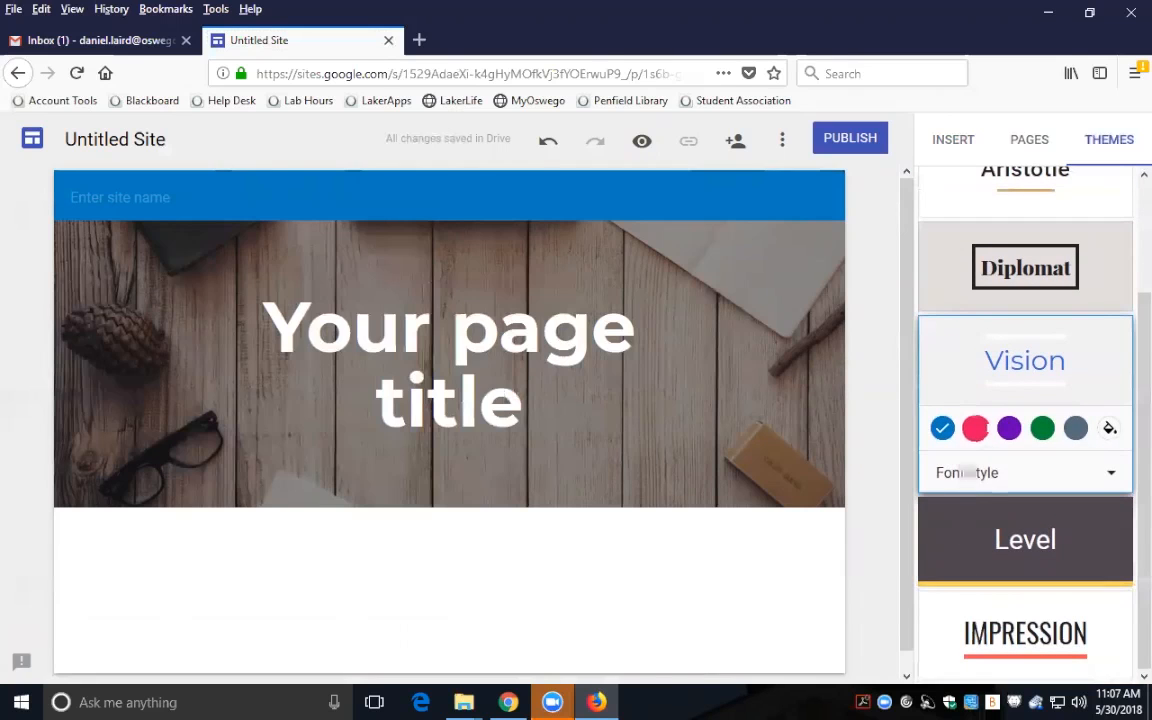
{"action": "left_click", "coordinate": [978, 432]}
{"action": "left_click", "coordinate": [1039, 435]}
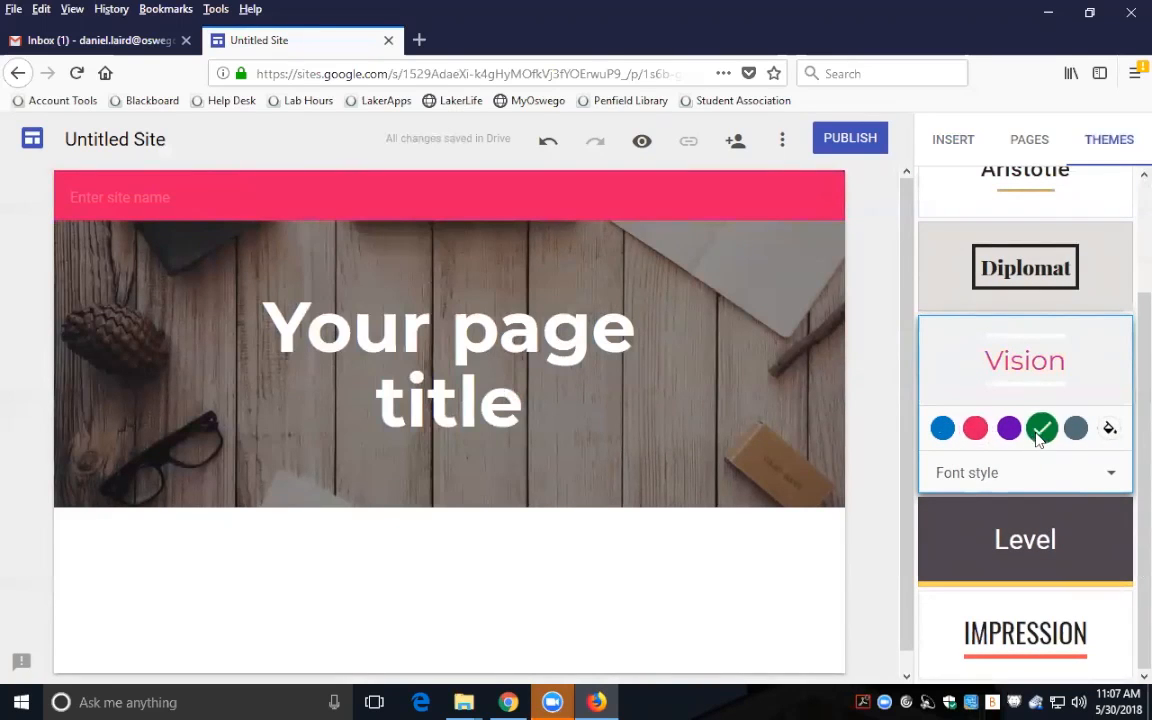
{"action": "left_click", "coordinate": [1114, 474]}
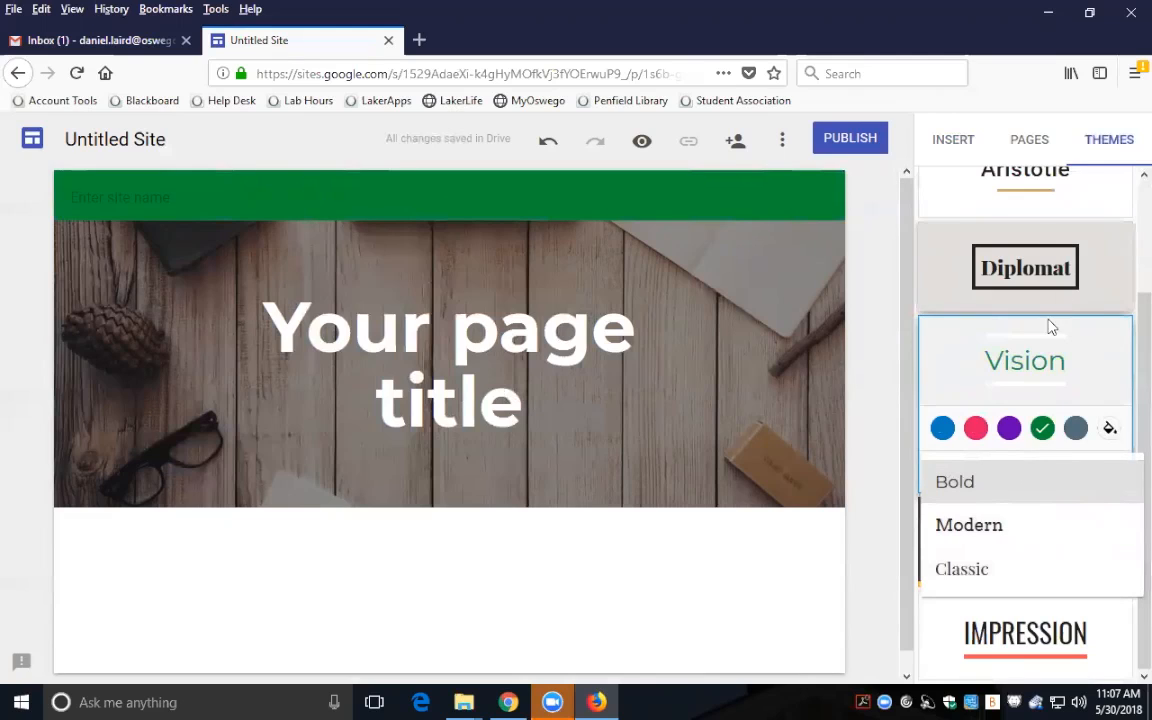
Step: Replace the placeholder page title in the header with "Dept Name"
{"action": "left_click", "coordinate": [537, 323]}
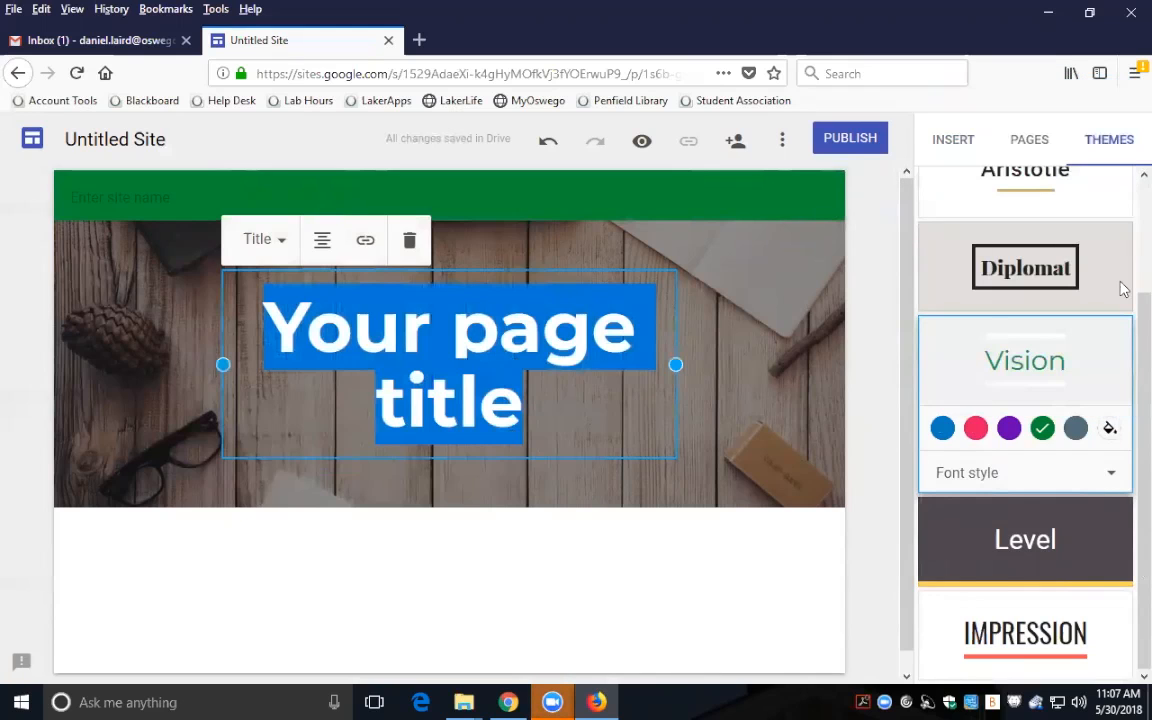
{"action": "mouse_move", "coordinate": [511, 469]}
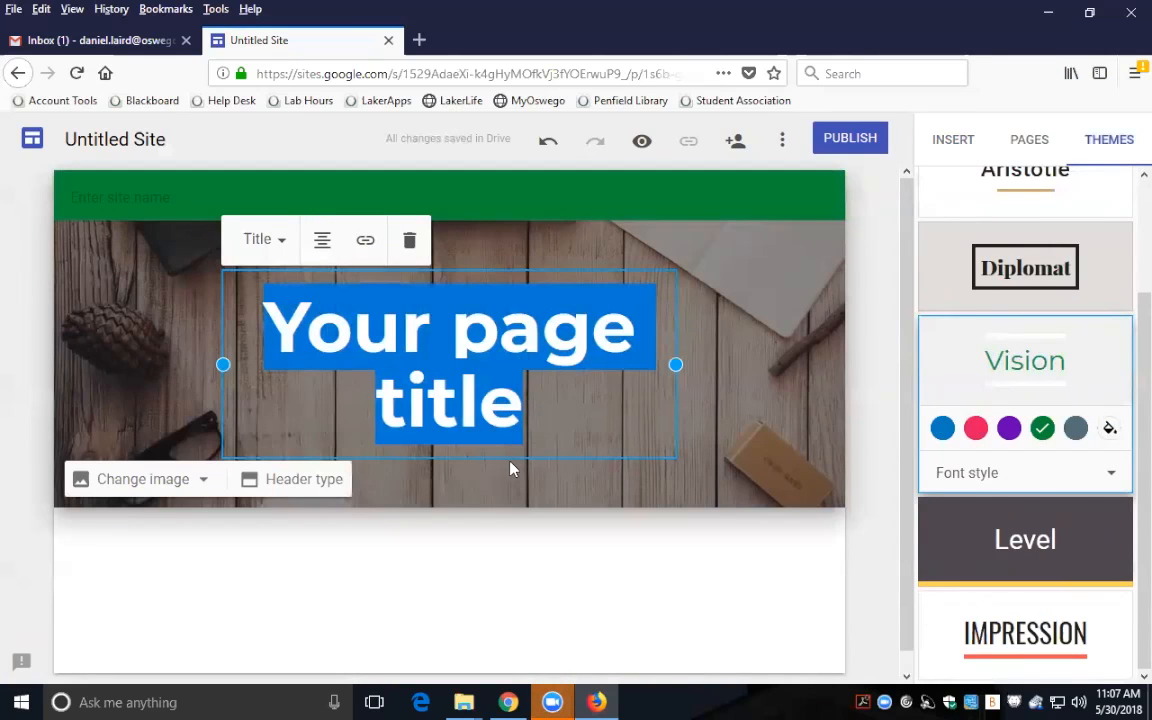
{"action": "type", "text": "Dep"}
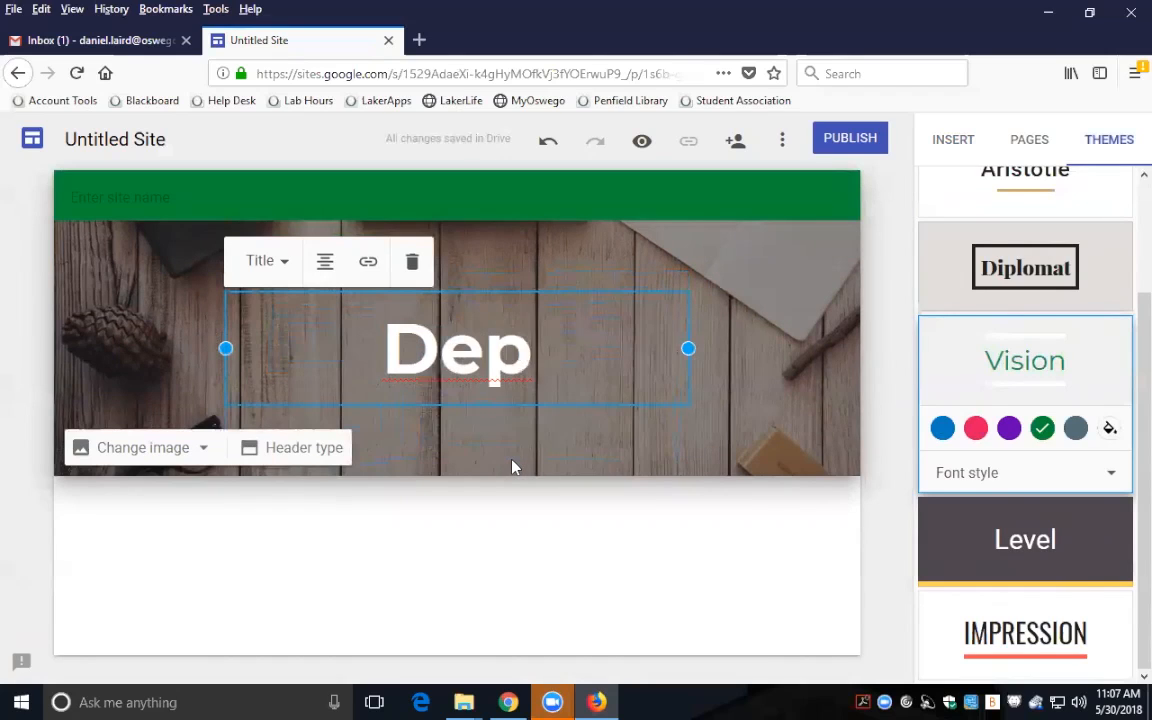
{"action": "type", "text": "t Name"}
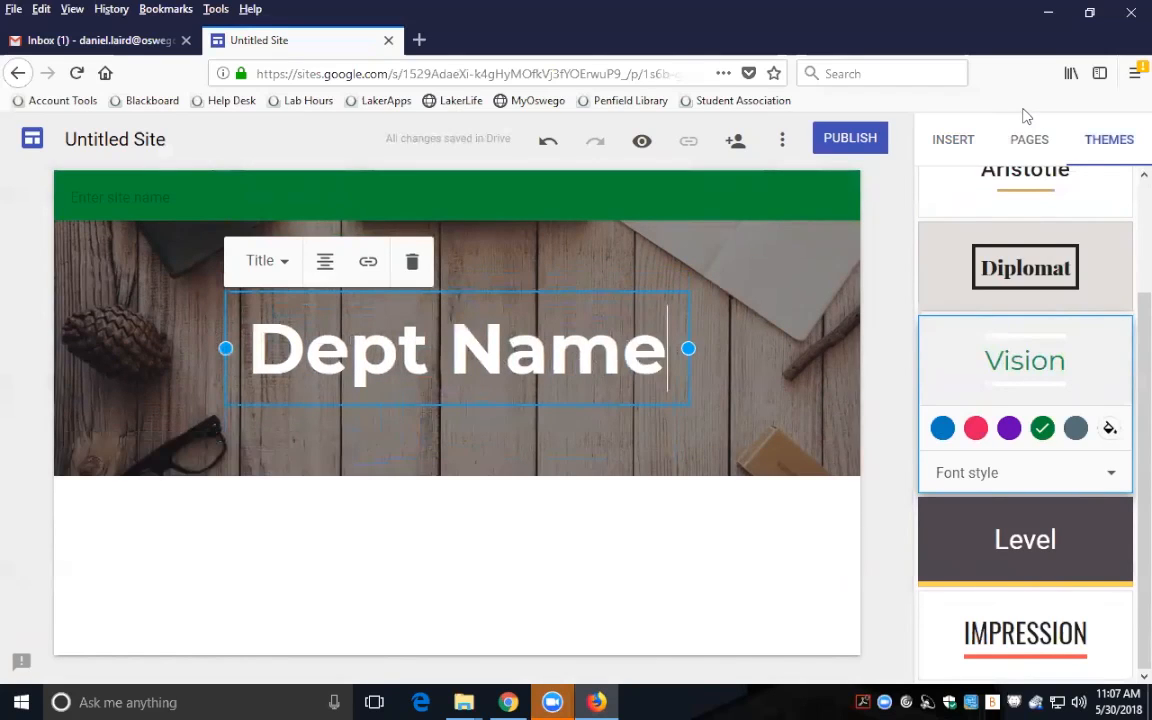
{"action": "left_click", "coordinate": [751, 437]}
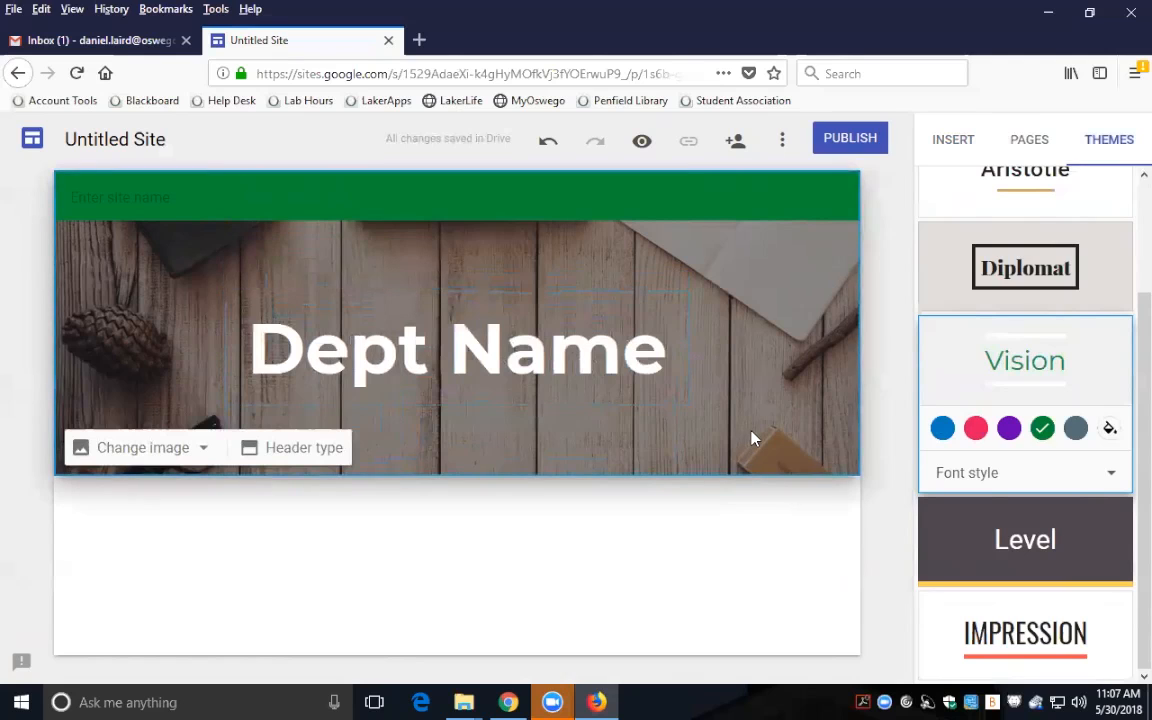
{"action": "triple_click", "coordinate": [389, 323]}
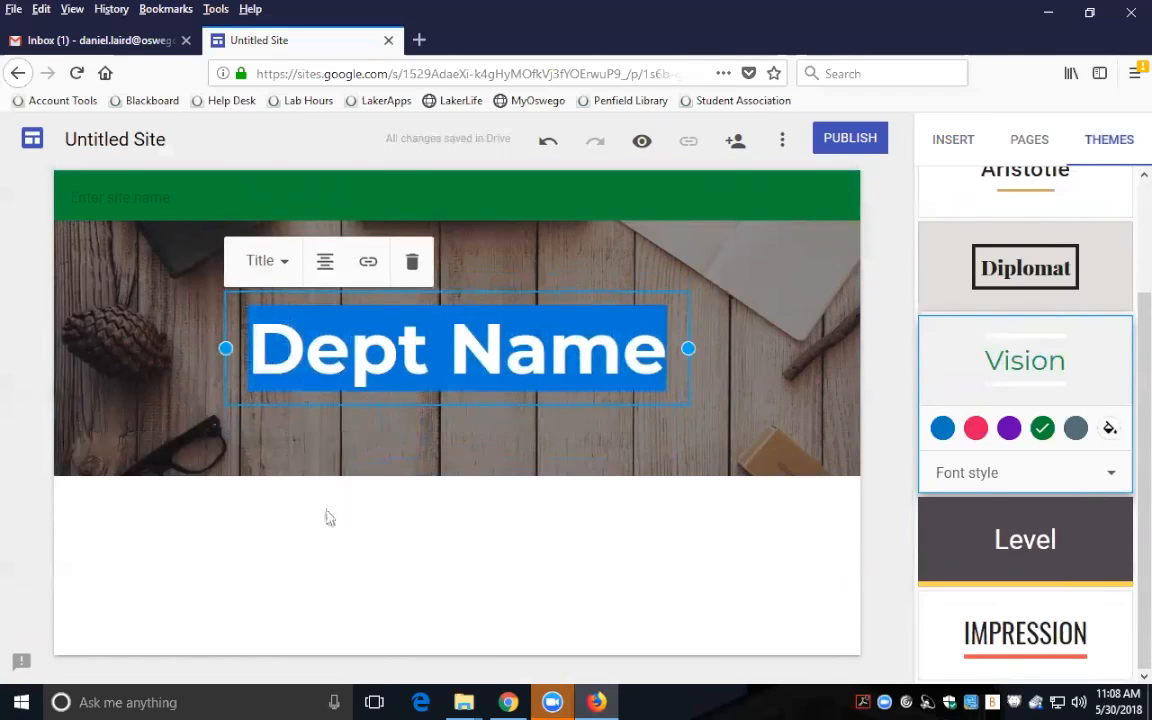
{"action": "left_click", "coordinate": [308, 542]}
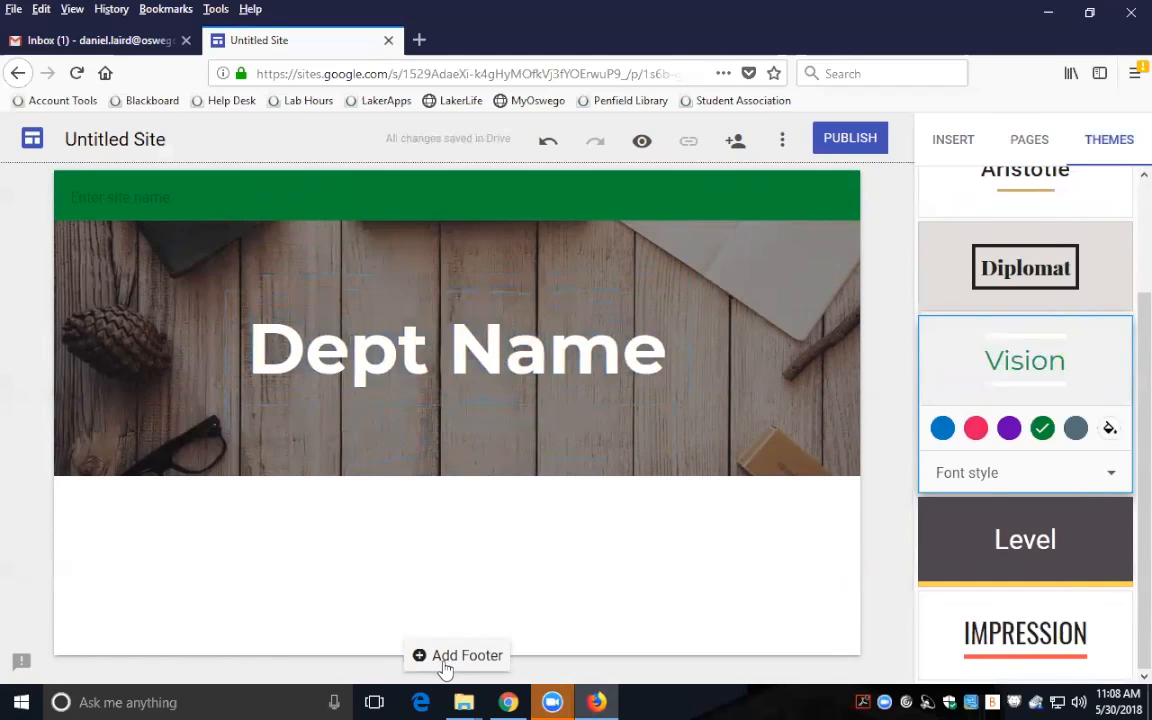
{"action": "left_click", "coordinate": [118, 41]}
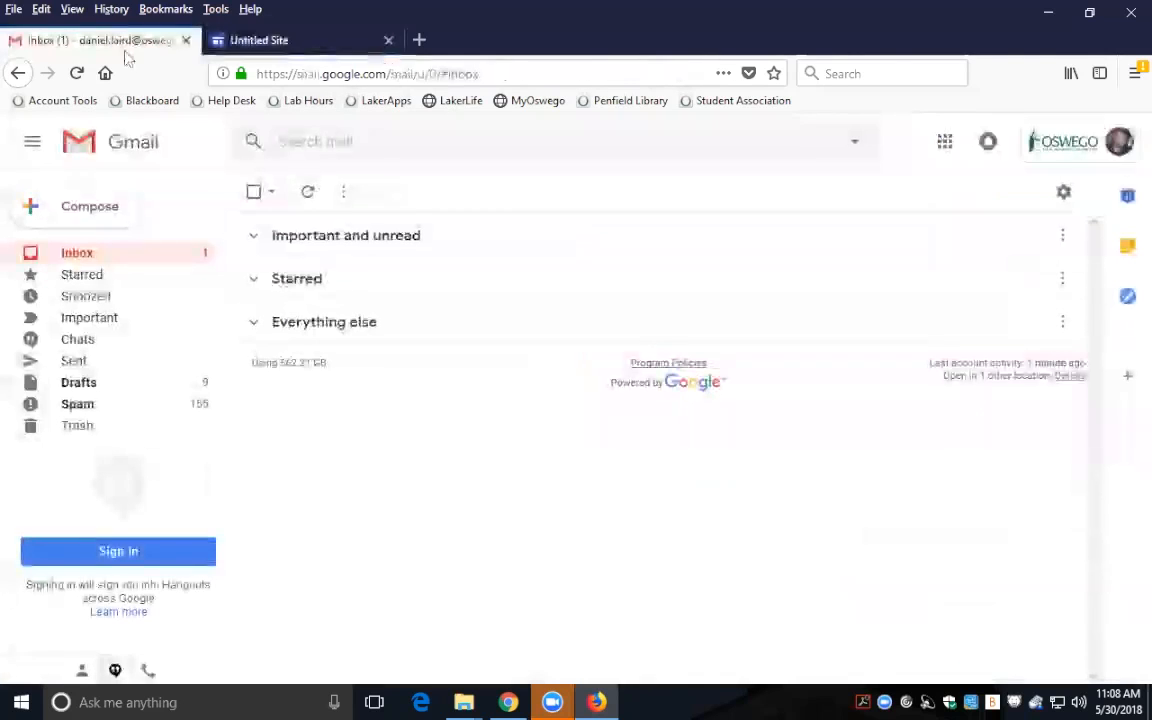
{"action": "left_click", "coordinate": [419, 40]}
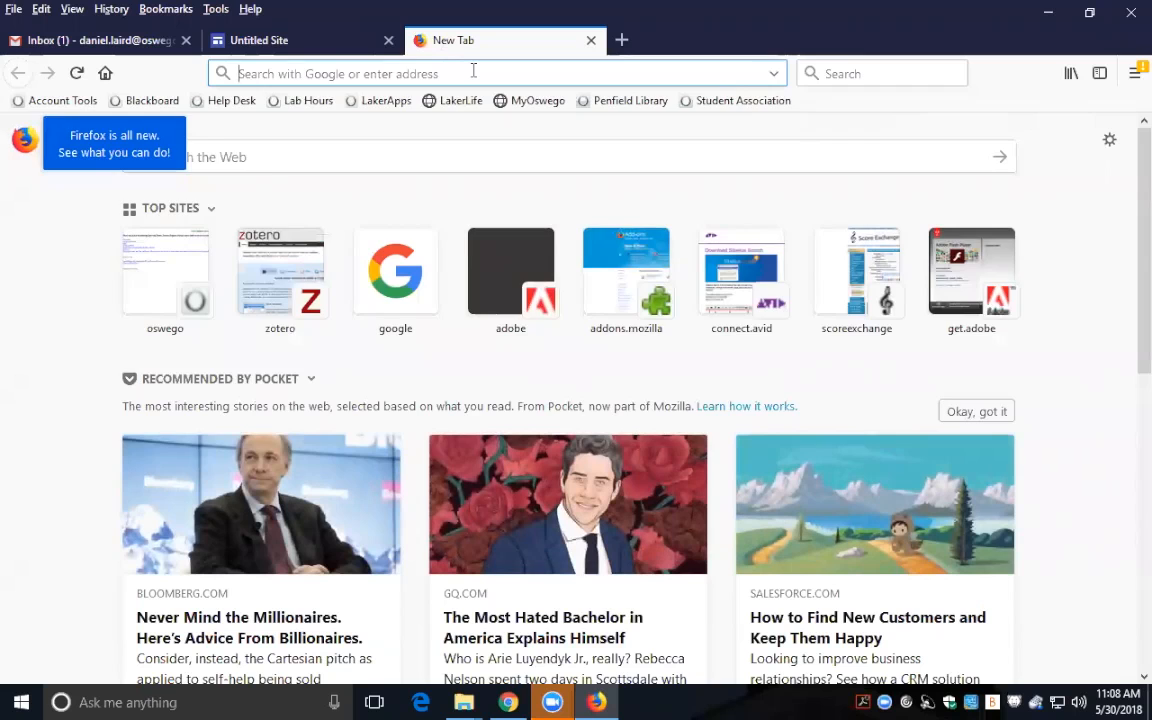
{"action": "type", "text": "www.osweg"}
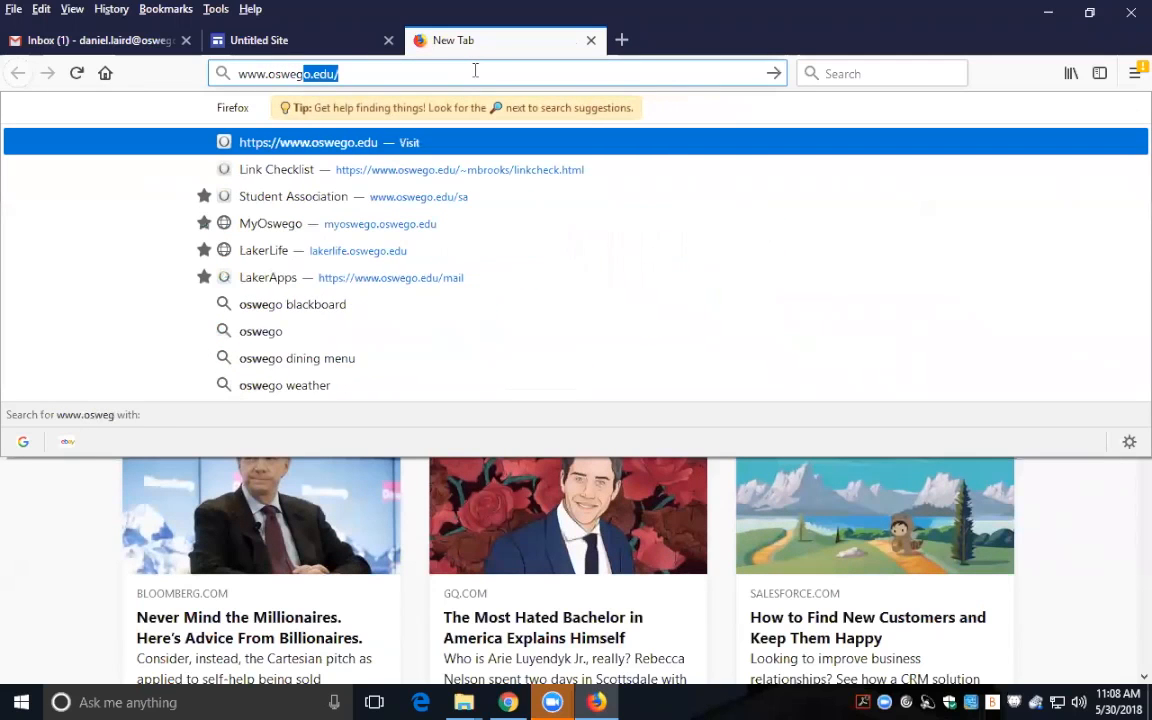
{"action": "type", "text": "o.edu"}
{"action": "key", "text": "Return"}
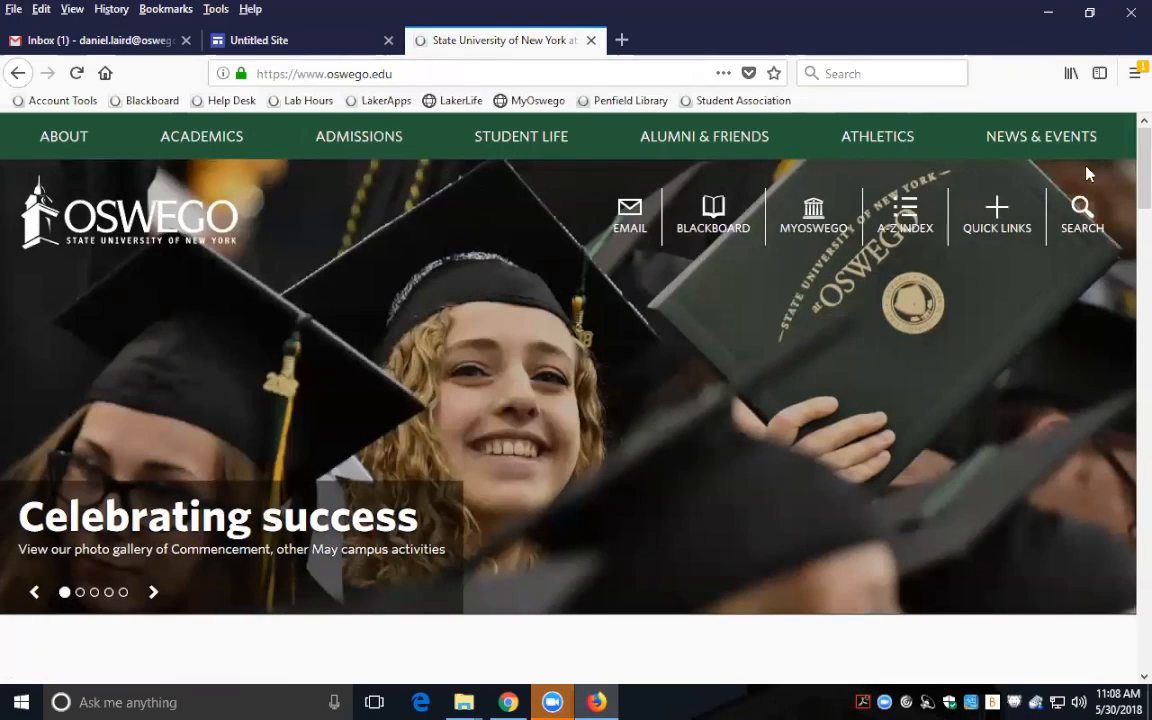
{"action": "left_click_drag", "start_coordinate": [1125, 162], "coordinate": [1120, 660]}
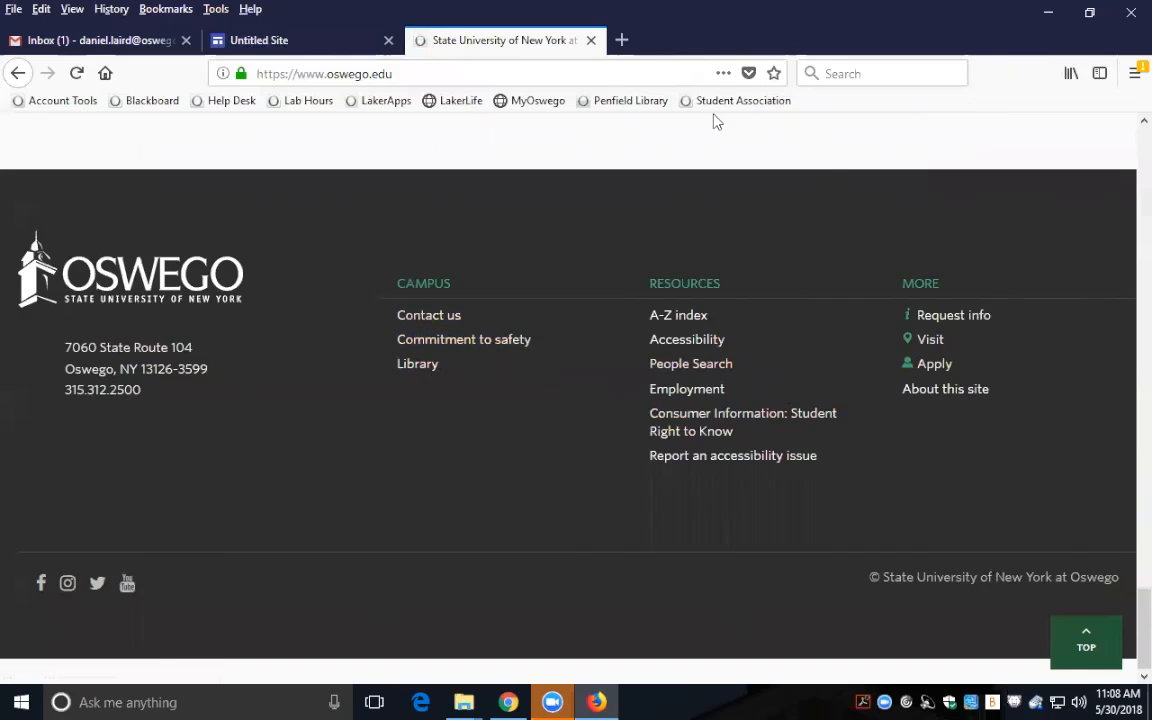
Step: Return to the site editor and insert a text box below the header reading "In this page we will post videos from our meetings."
{"action": "left_click", "coordinate": [305, 41]}
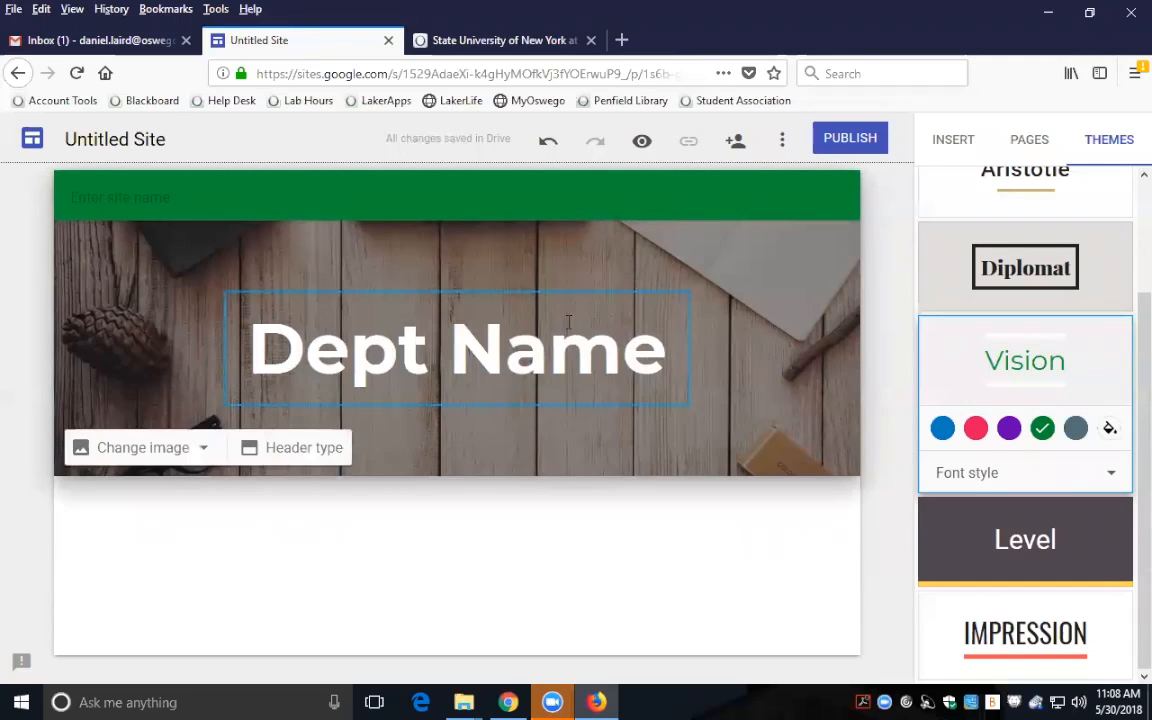
{"action": "left_click", "coordinate": [954, 143]}
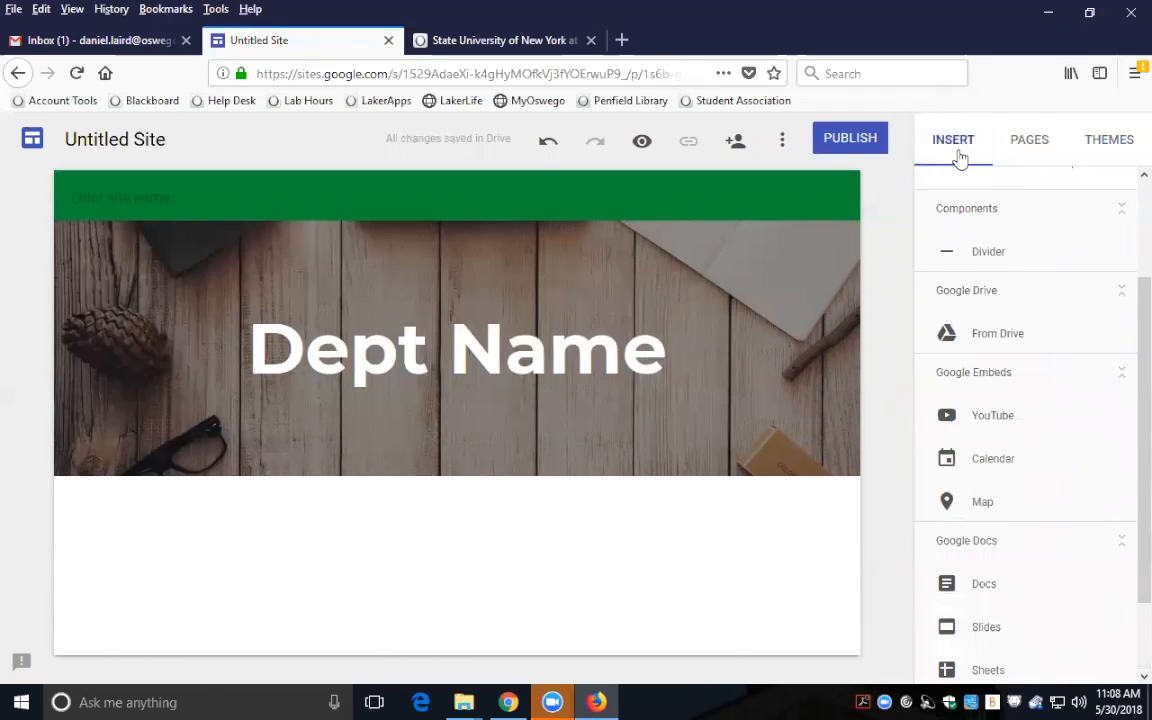
{"action": "scroll", "coordinate": [1124, 342], "scroll_direction": "up", "scroll_amount": 2}
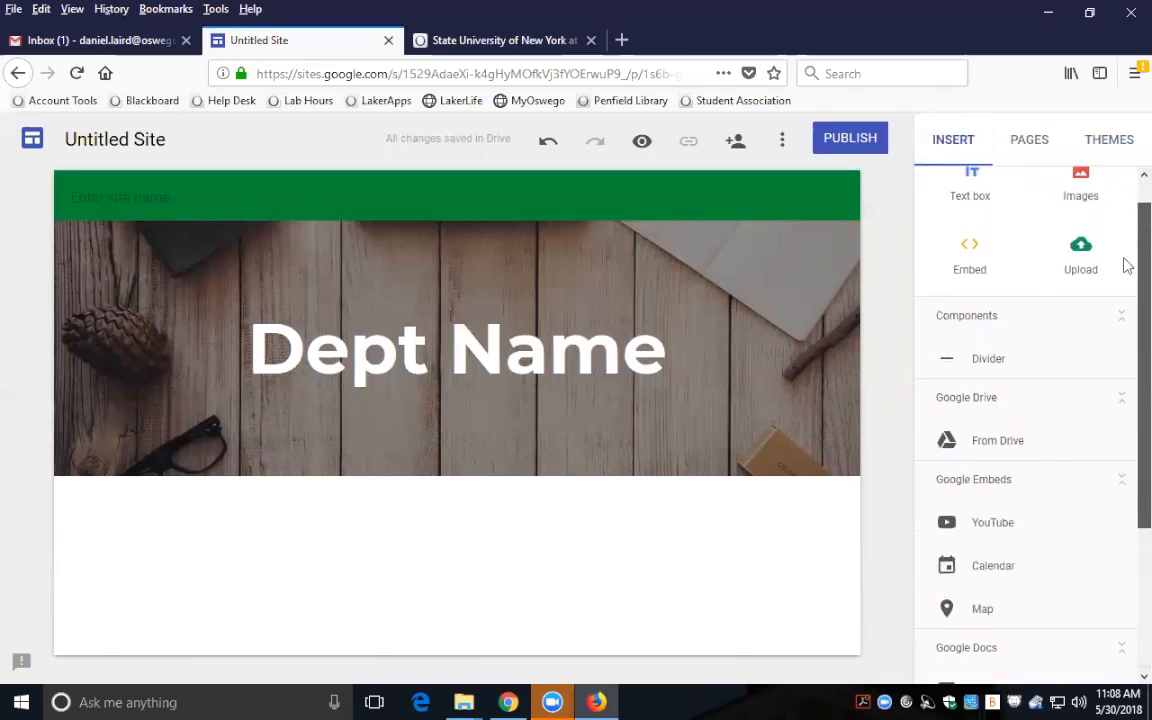
{"action": "scroll", "coordinate": [1127, 265], "scroll_direction": "up", "scroll_amount": 1}
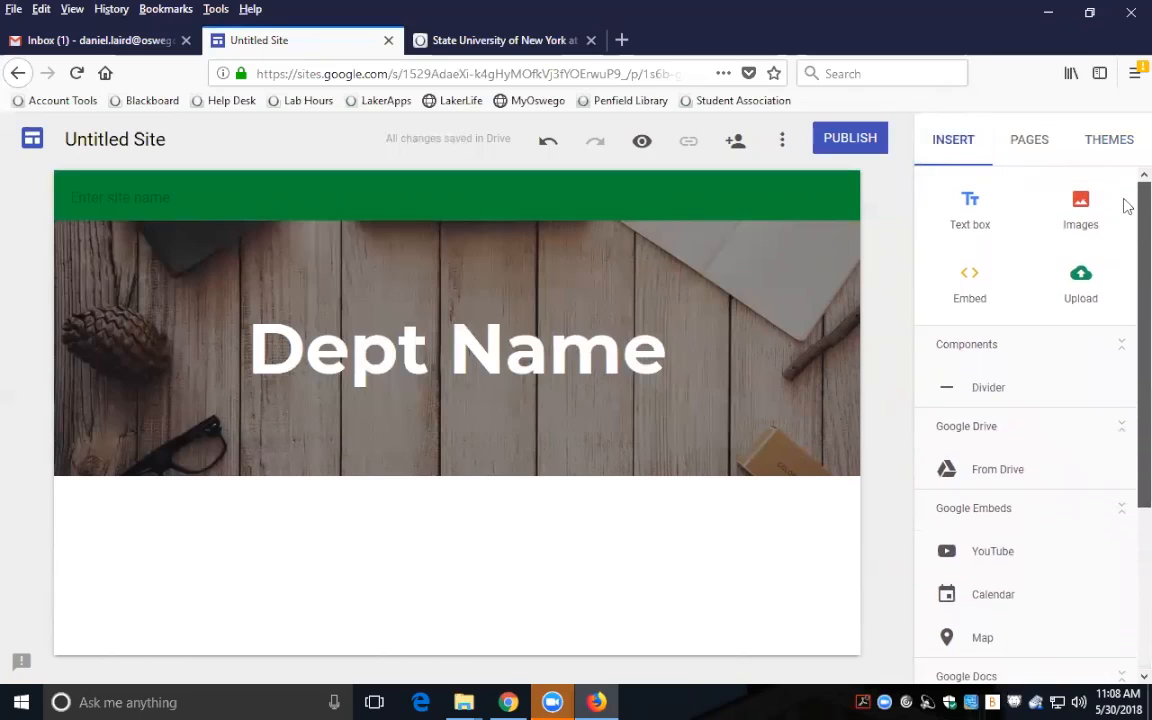
{"action": "left_click", "coordinate": [983, 212]}
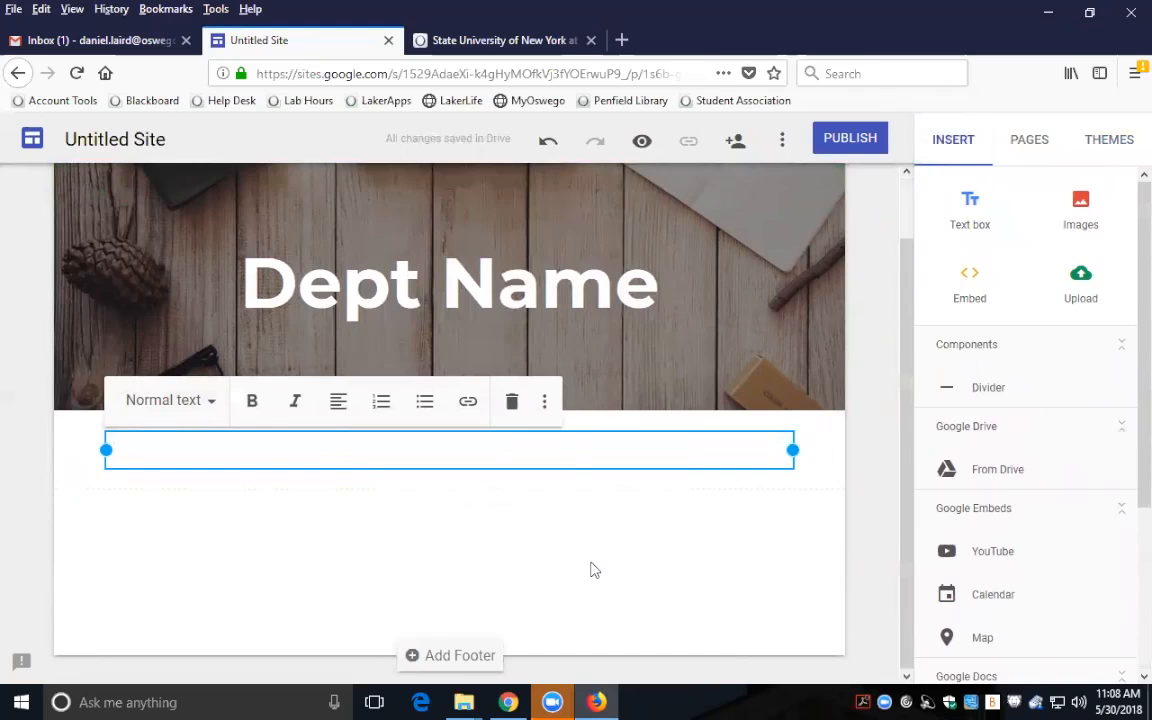
{"action": "type", "text": "In this page we will post videos"}
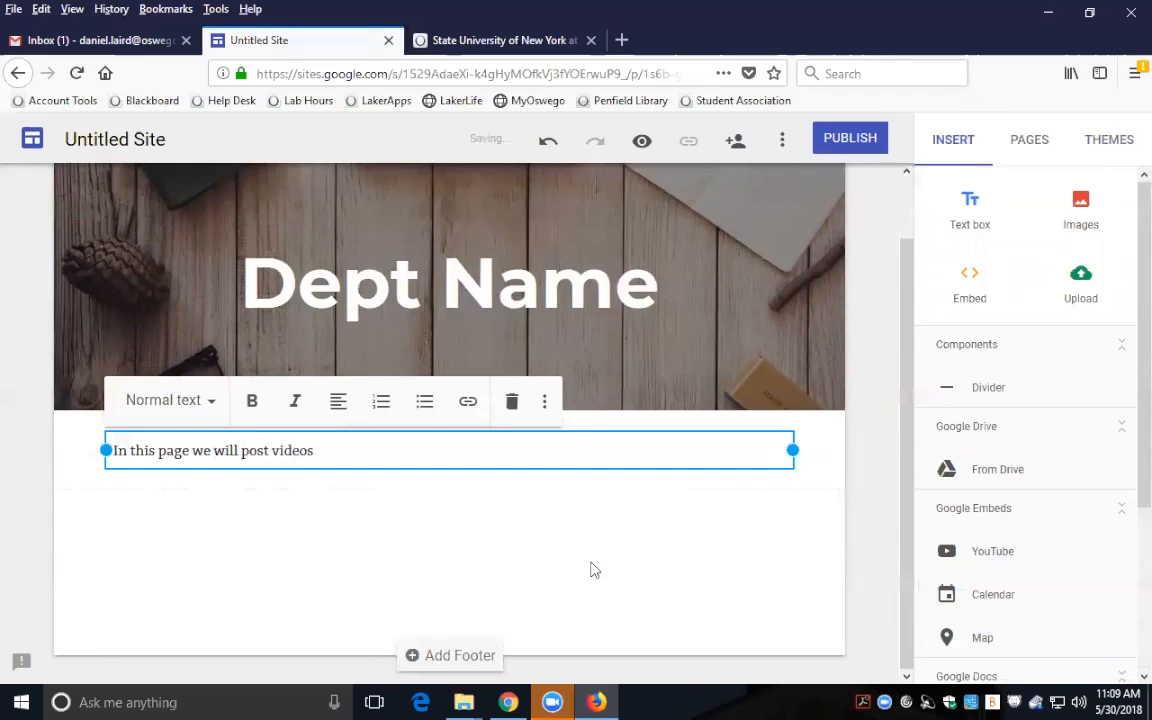
{"action": "type", "text": " from our meetings."}
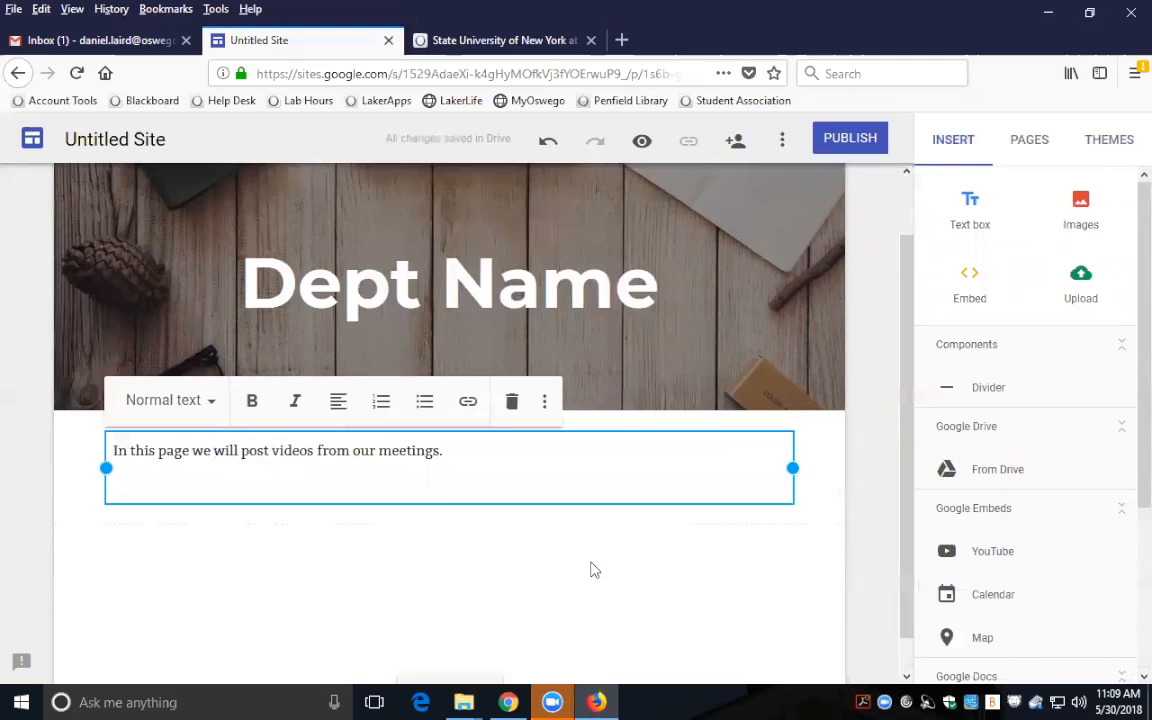
{"action": "left_click", "coordinate": [621, 594]}
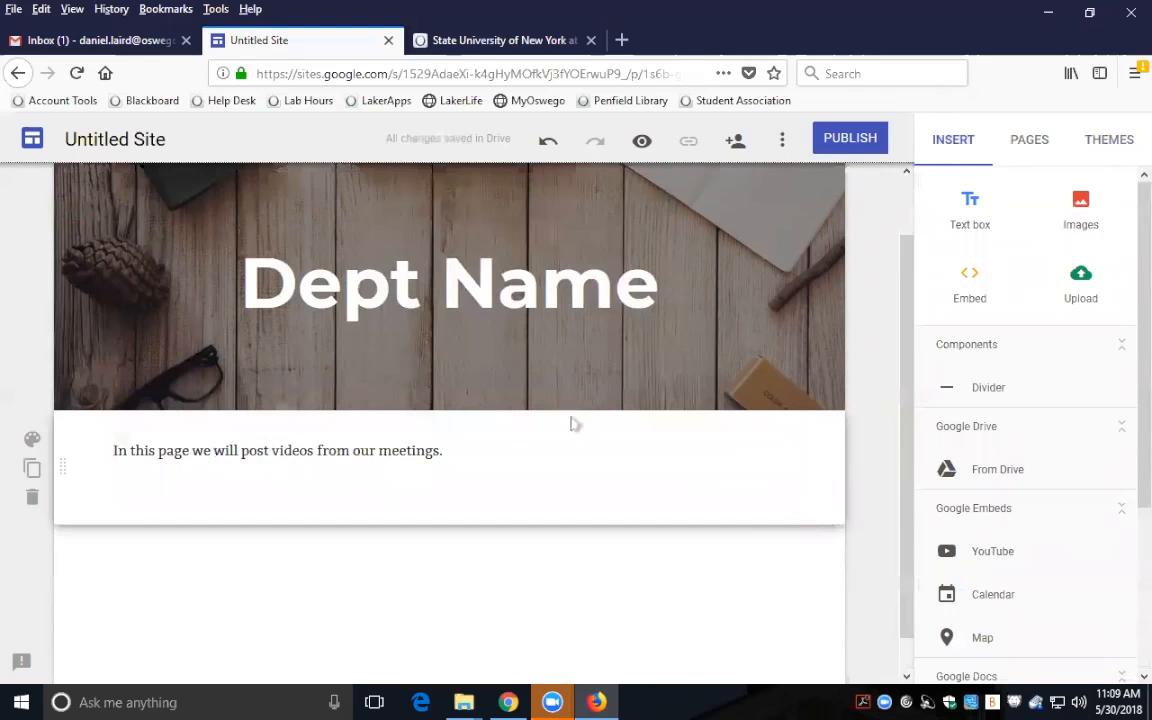
Step: Review the options for inserting an image by URL or from Google Drive, and close the image selection without choosing one
{"action": "left_click", "coordinate": [1084, 206]}
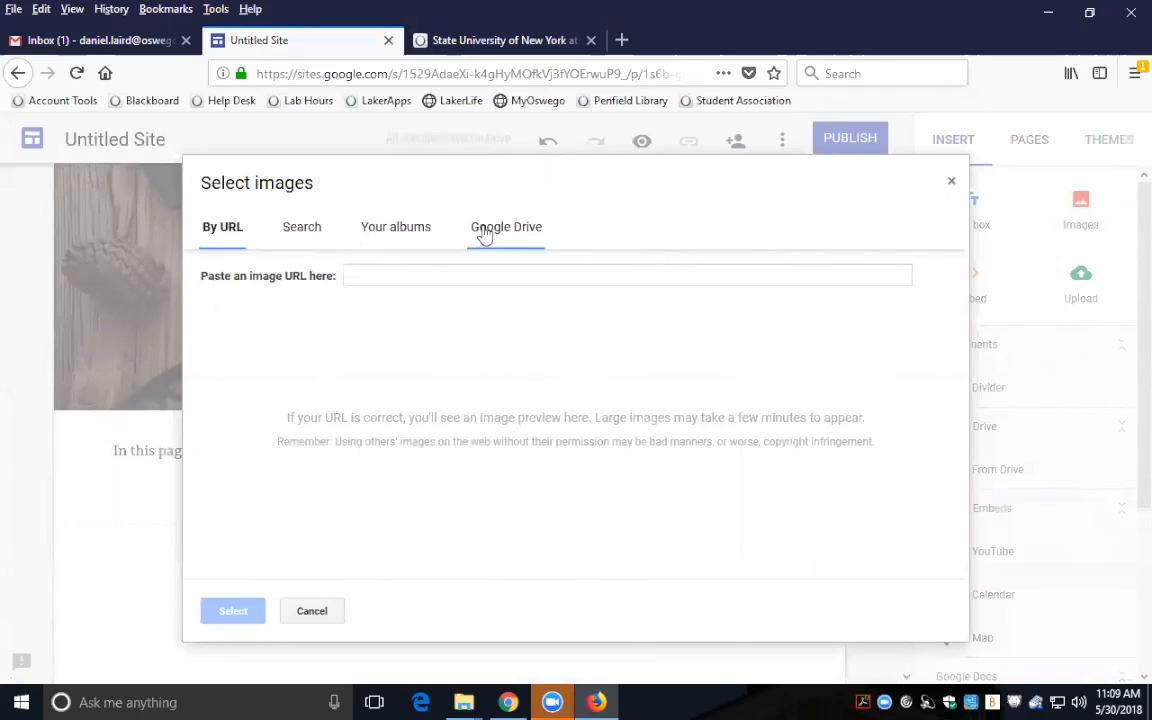
{"action": "left_click", "coordinate": [518, 229]}
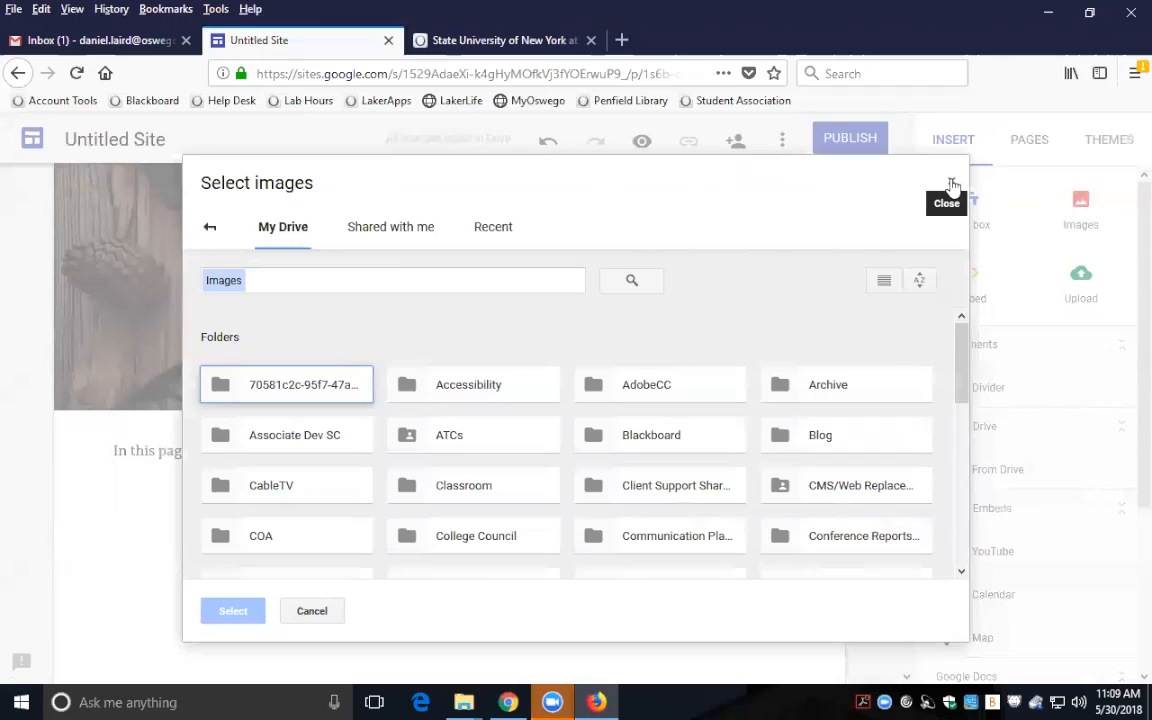
{"action": "left_click", "coordinate": [203, 224]}
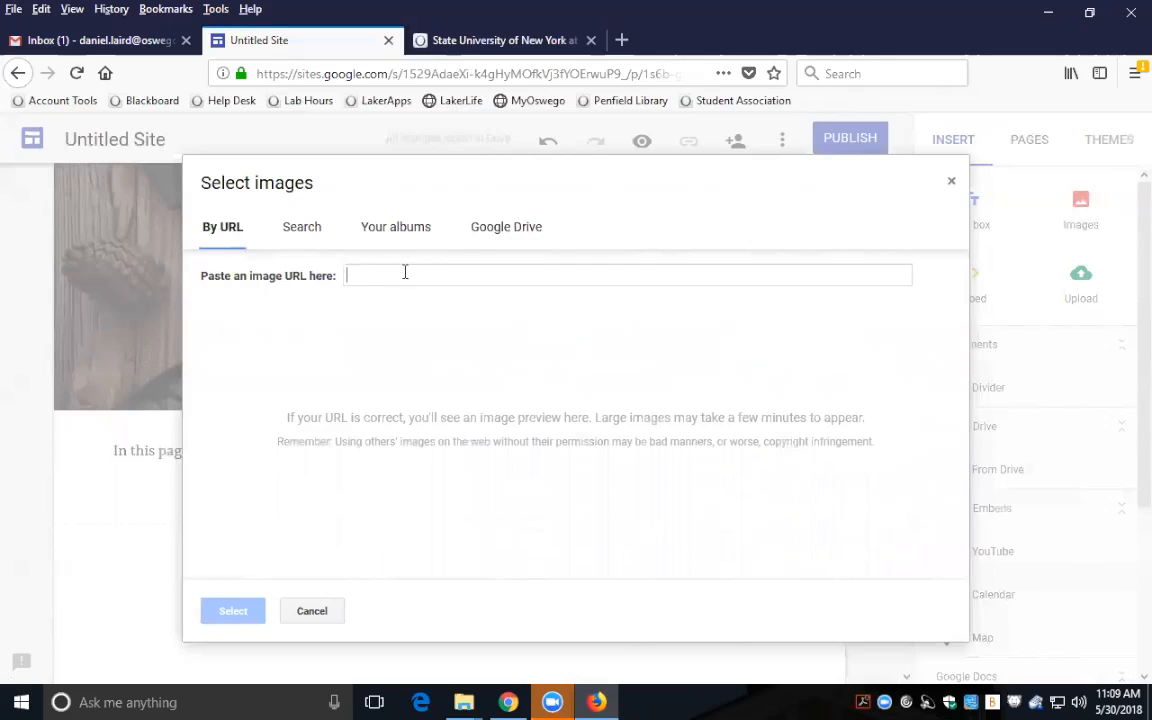
{"action": "left_click", "coordinate": [505, 40]}
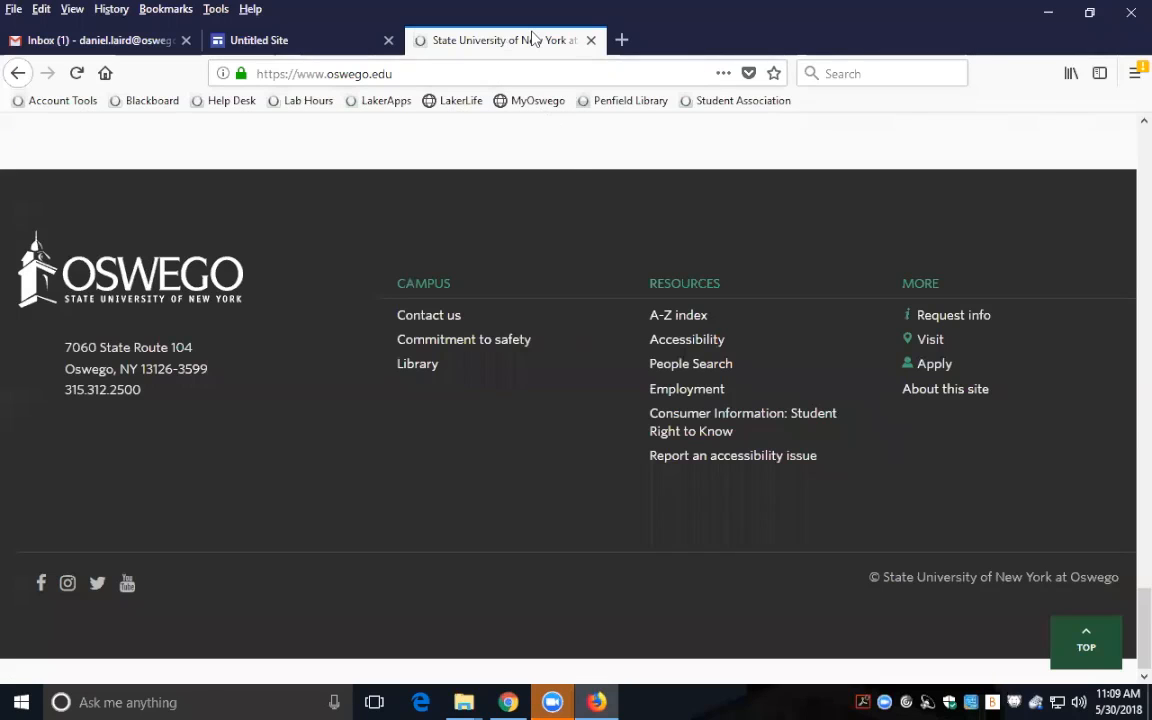
{"action": "left_click", "coordinate": [302, 42]}
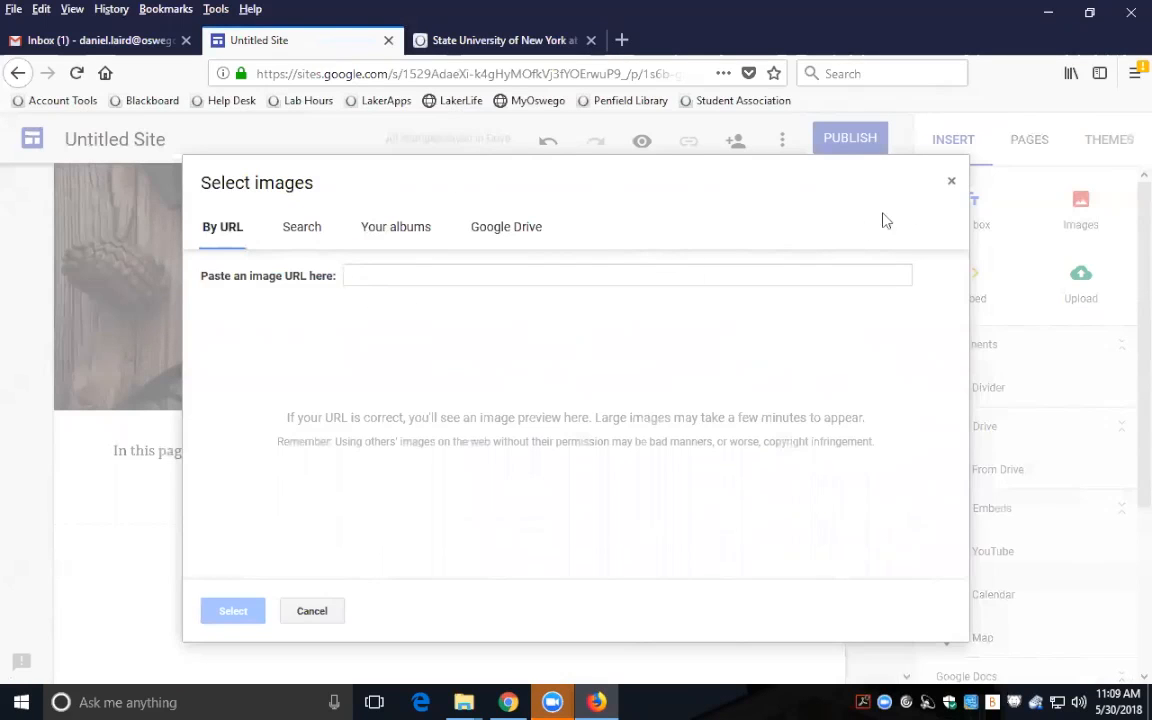
{"action": "left_click", "coordinate": [951, 181]}
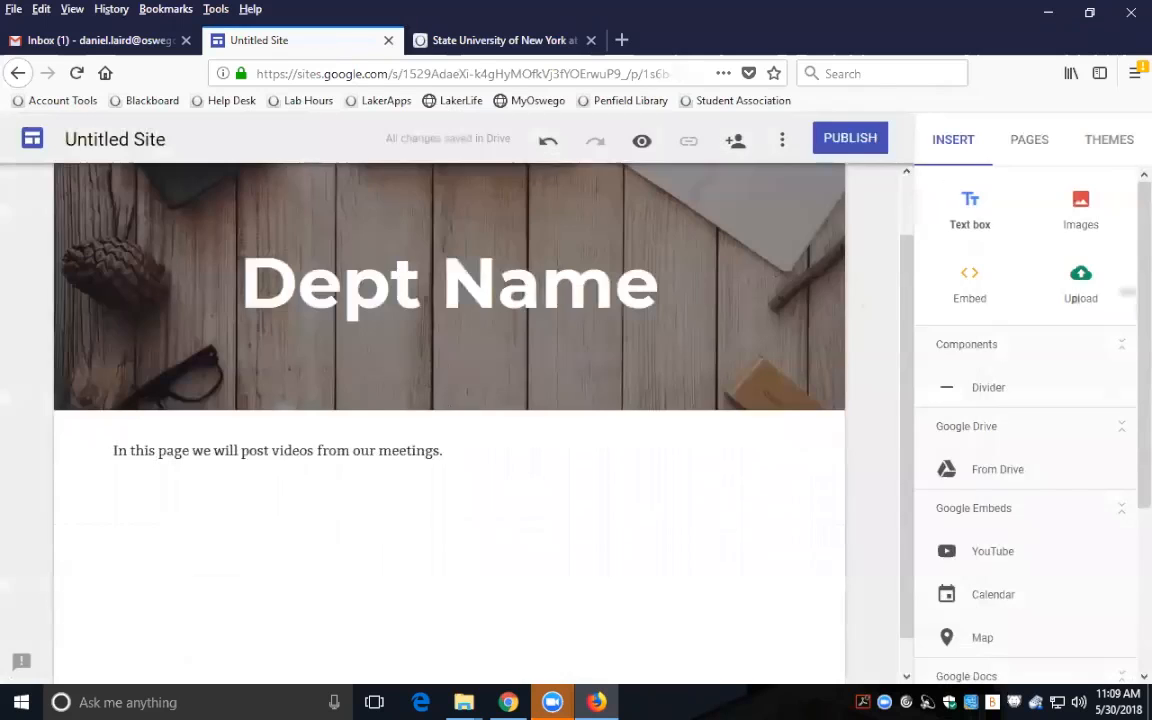
{"action": "left_click", "coordinate": [1080, 285]}
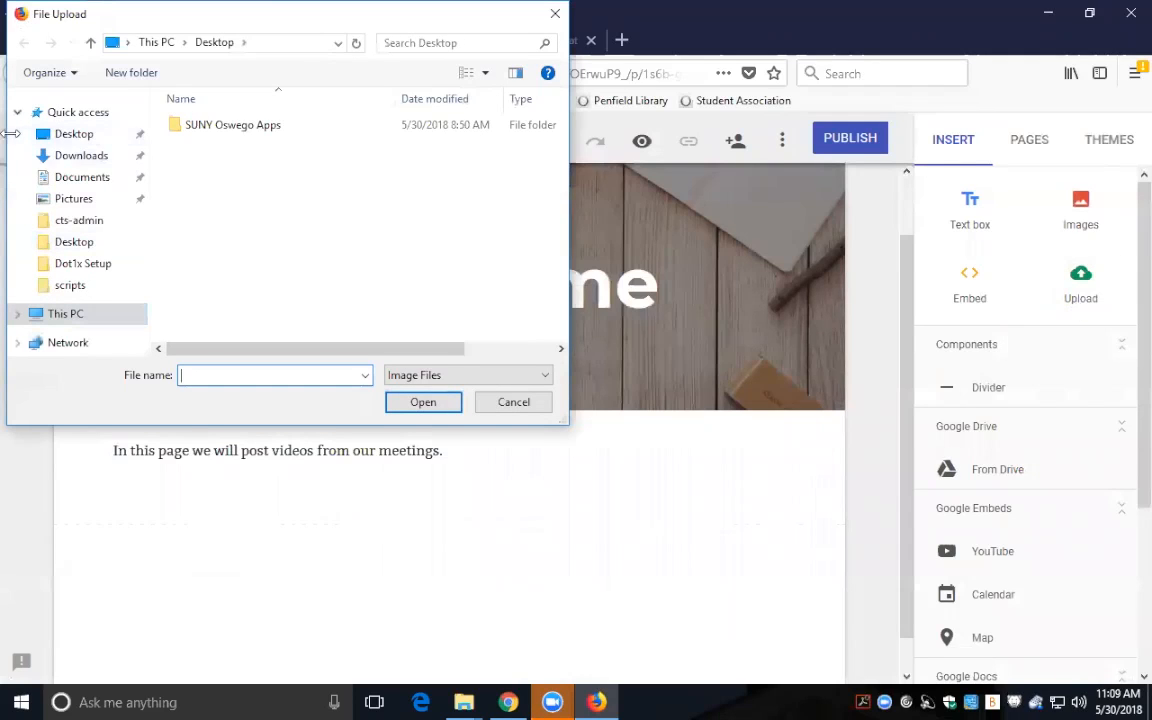
{"action": "left_click", "coordinate": [98, 139]}
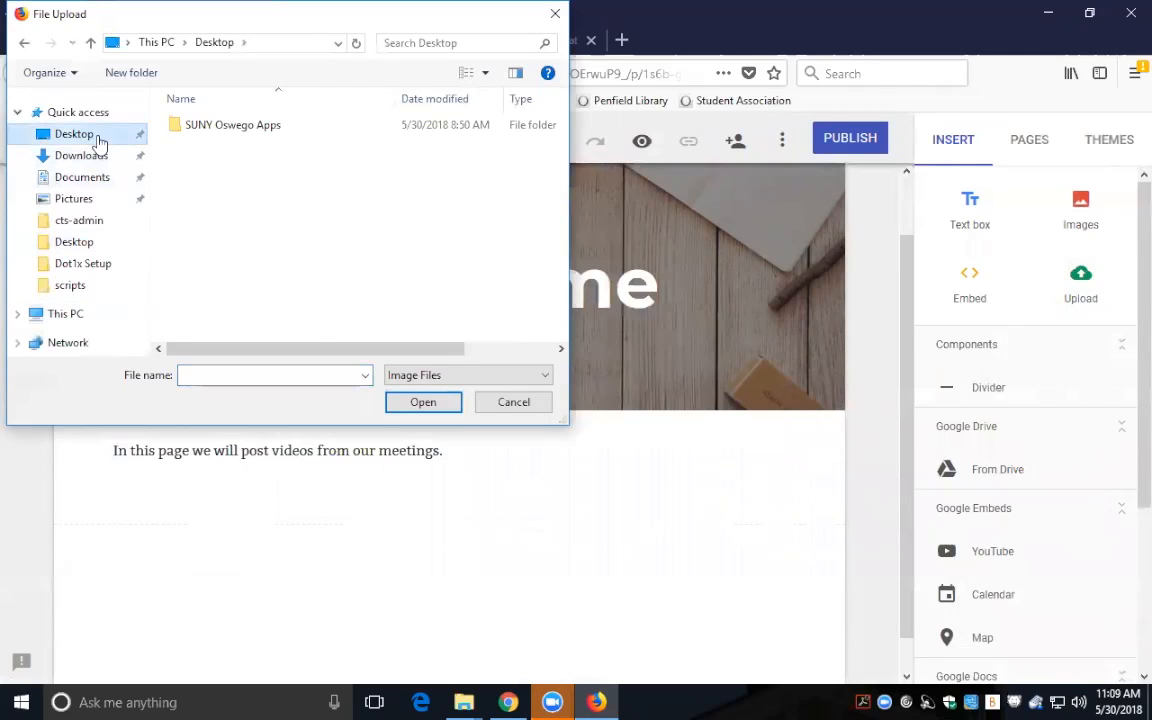
{"action": "left_click", "coordinate": [82, 198]}
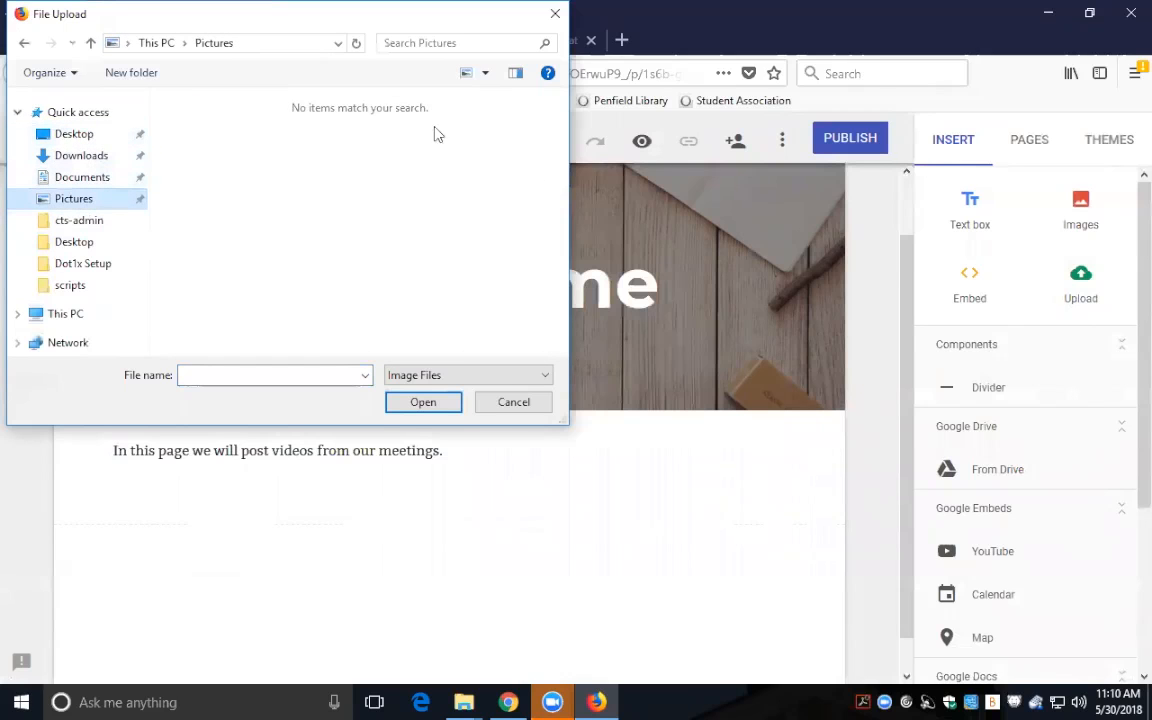
{"action": "left_click", "coordinate": [514, 404]}
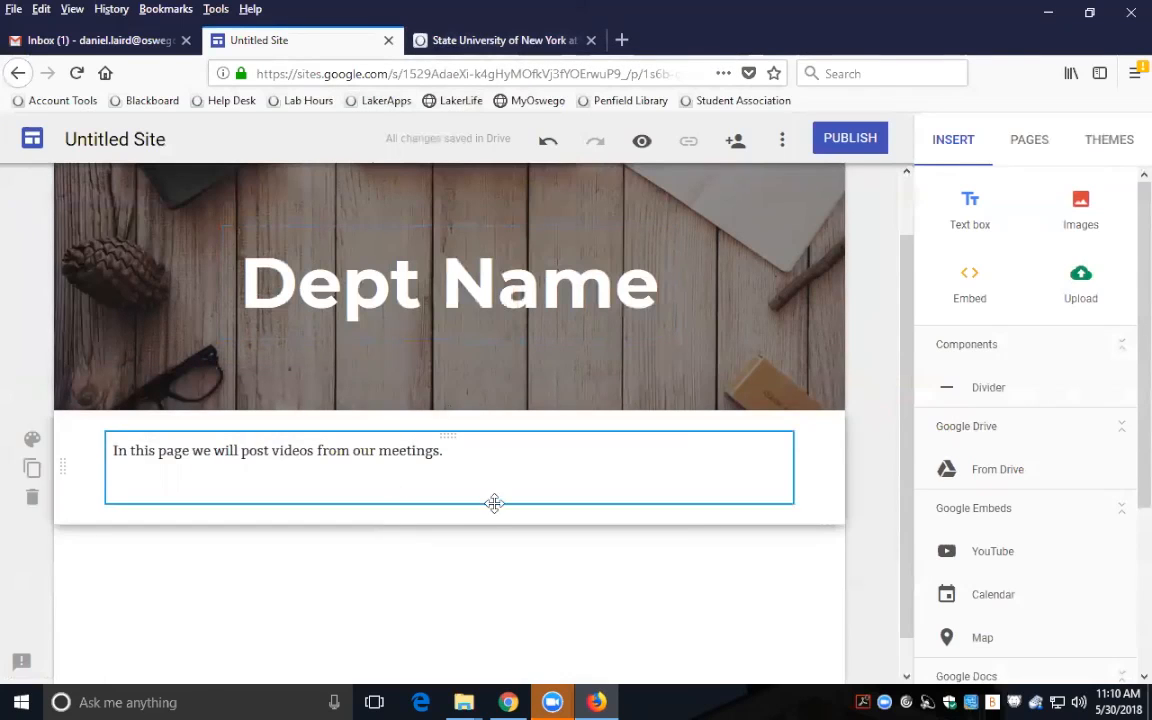
Step: Insert the laptop image 17743_inspiron11_3147 from the Blog folder in Google Drive below the text box
{"action": "left_click", "coordinate": [1082, 222]}
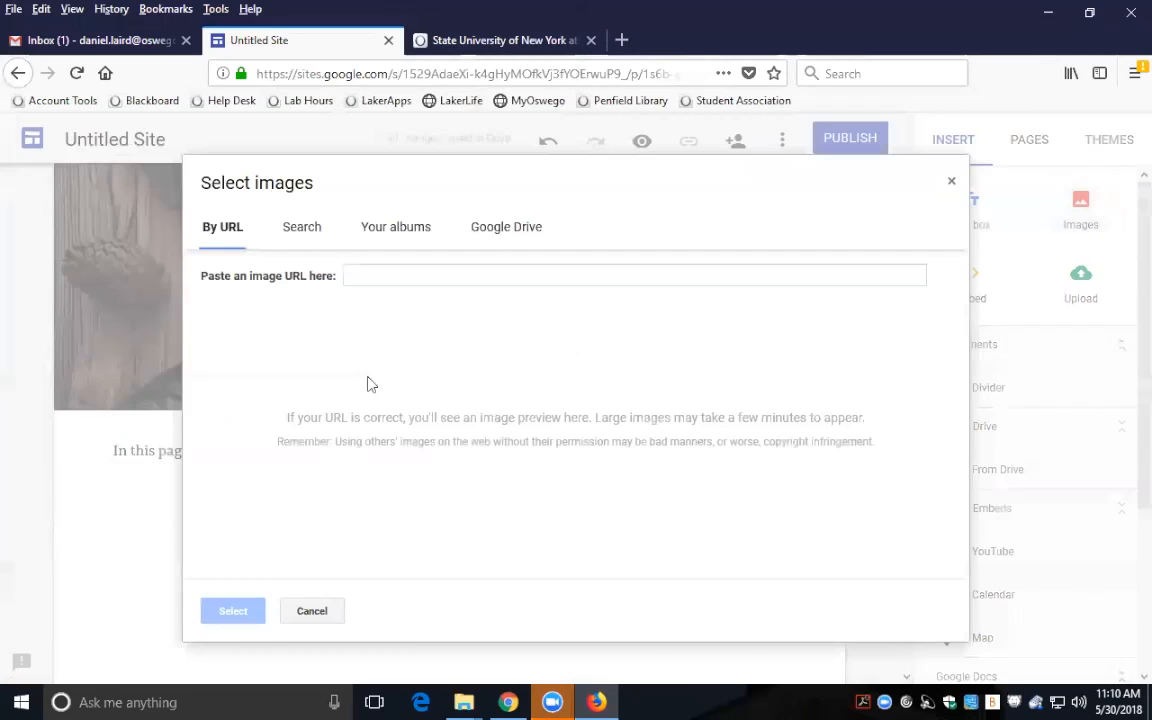
{"action": "left_click", "coordinate": [498, 240]}
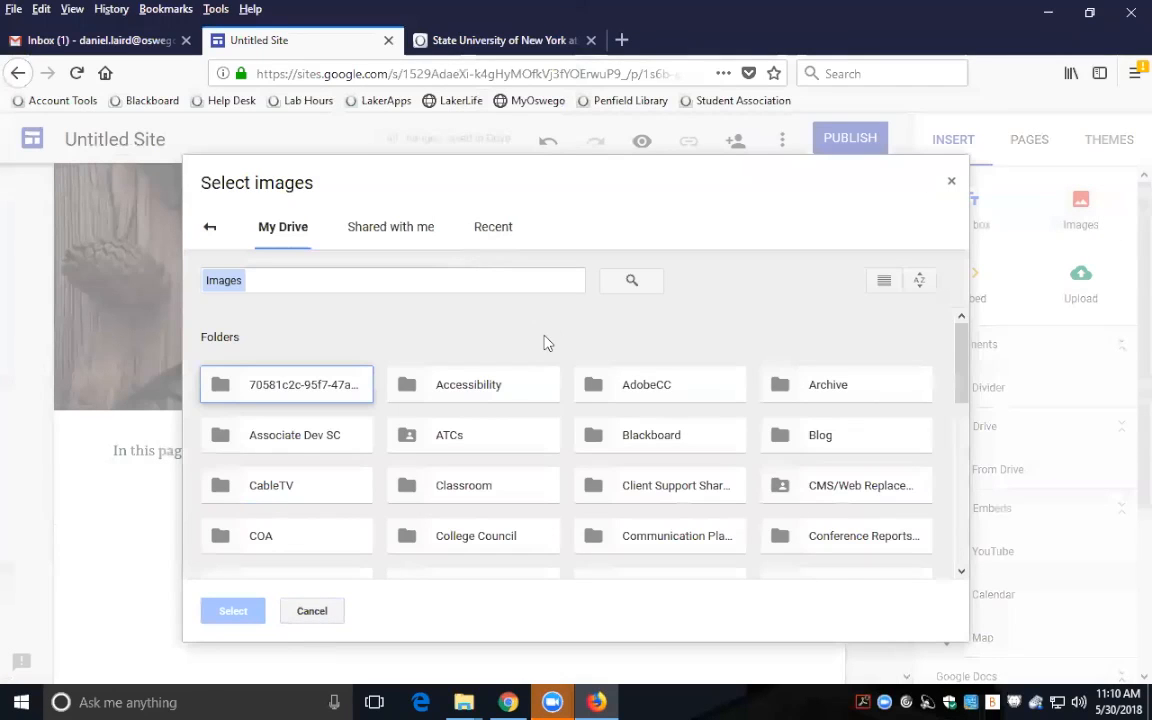
{"action": "double_click", "coordinate": [455, 391]}
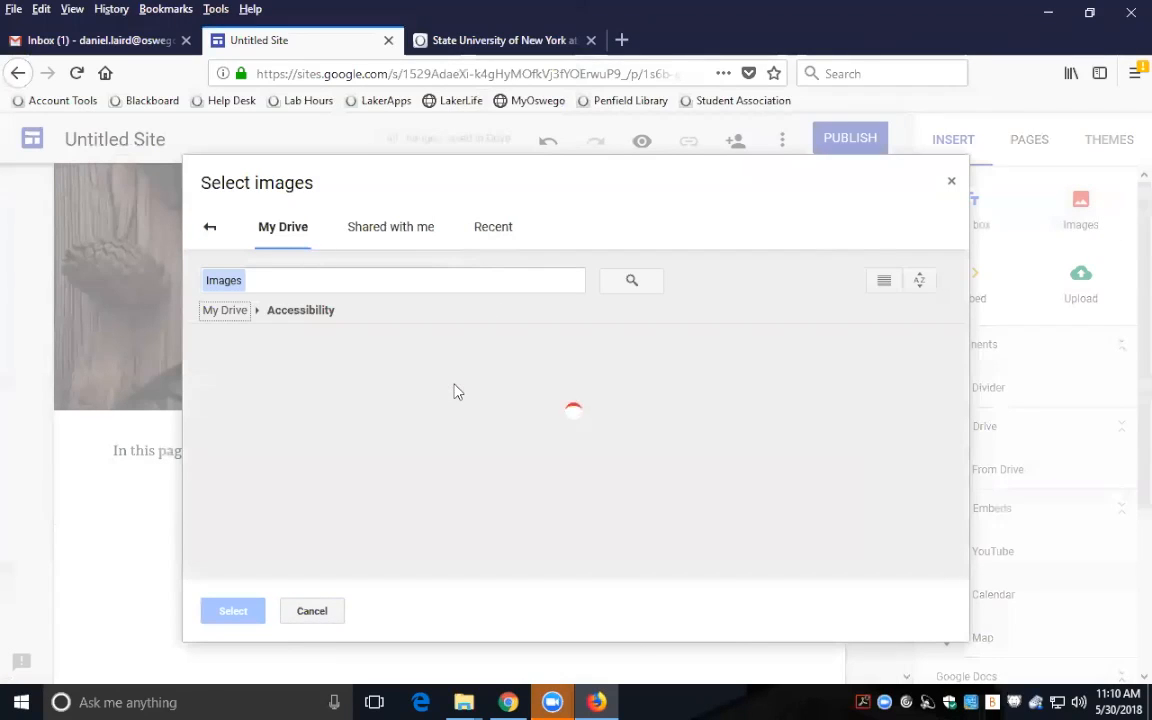
{"action": "left_click", "coordinate": [213, 310]}
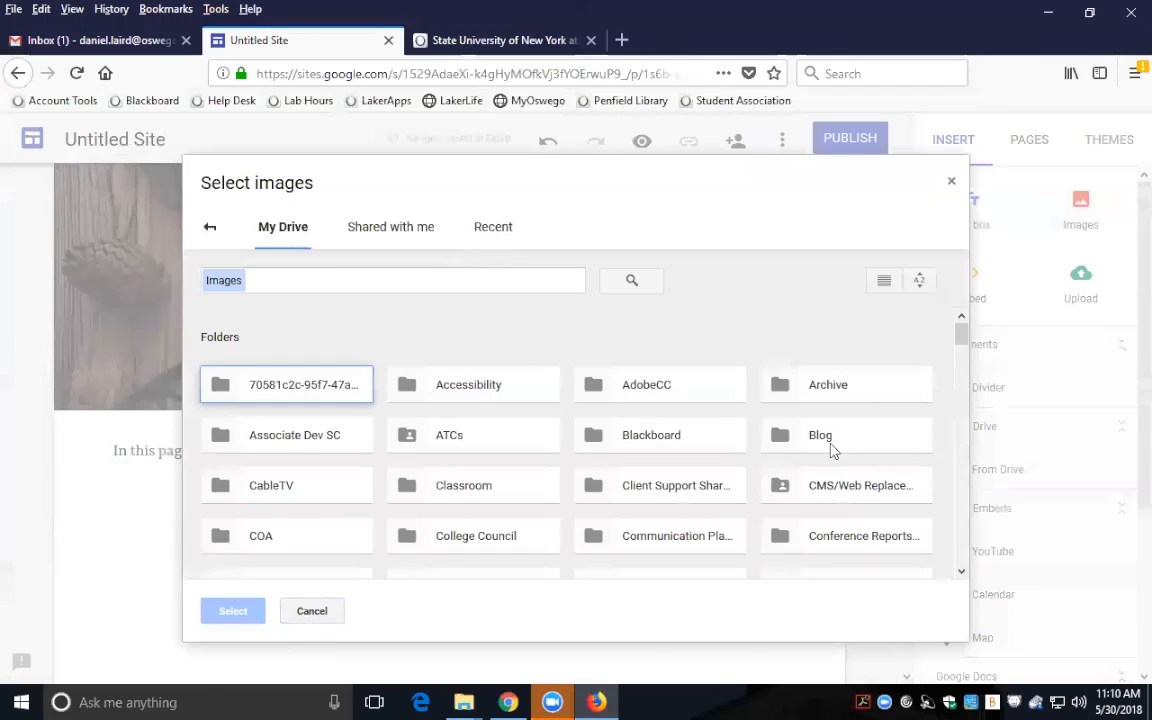
{"action": "double_click", "coordinate": [823, 440]}
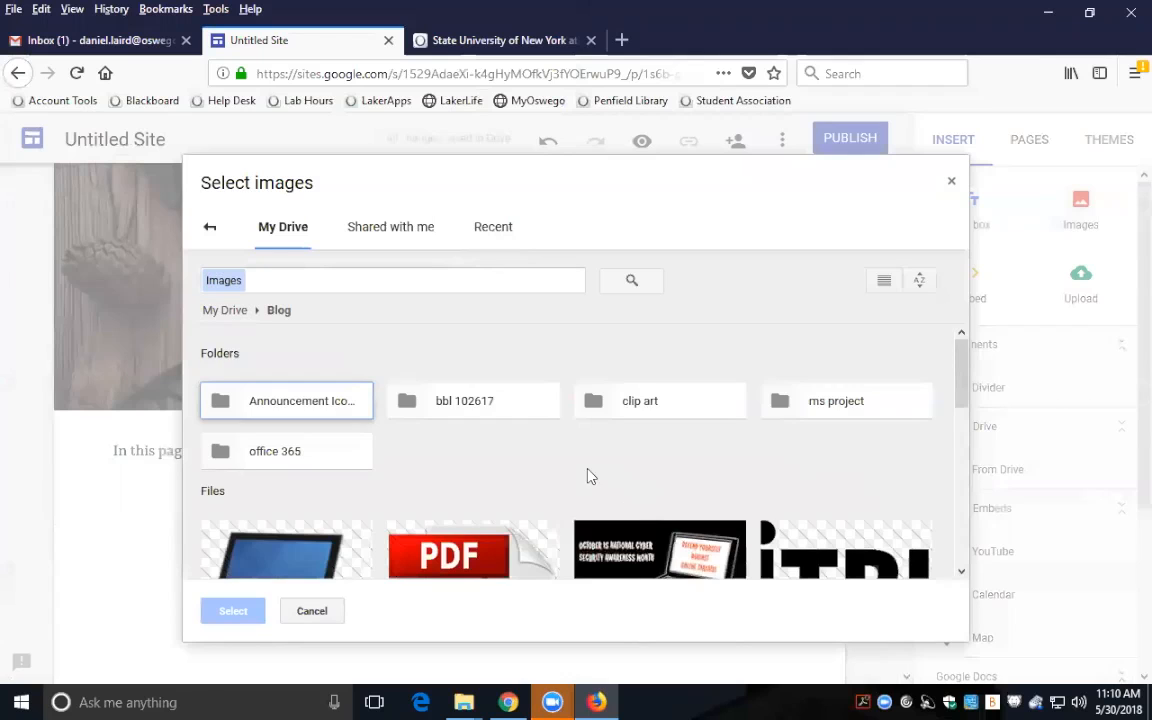
{"action": "scroll", "coordinate": [586, 476], "scroll_direction": "down", "scroll_amount": 2}
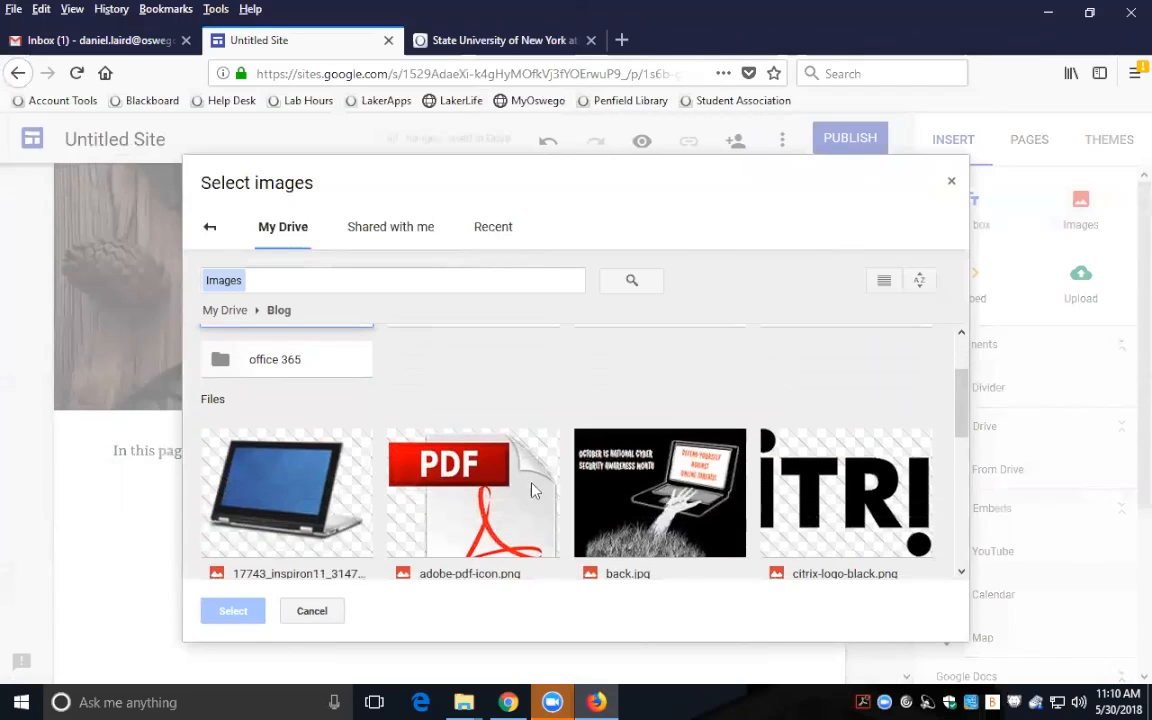
{"action": "left_click", "coordinate": [333, 511]}
{"action": "left_click", "coordinate": [222, 611]}
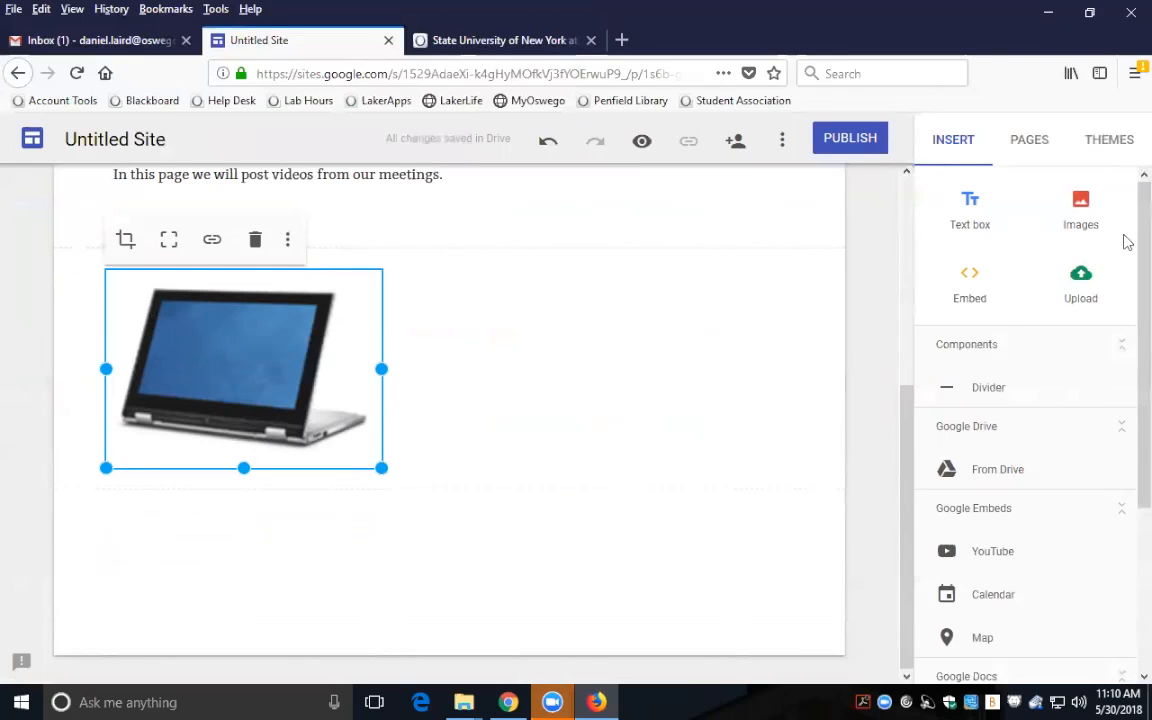
Step: Insert a divider below the laptop image and look through the other elements available for insertion
{"action": "left_click", "coordinate": [985, 391]}
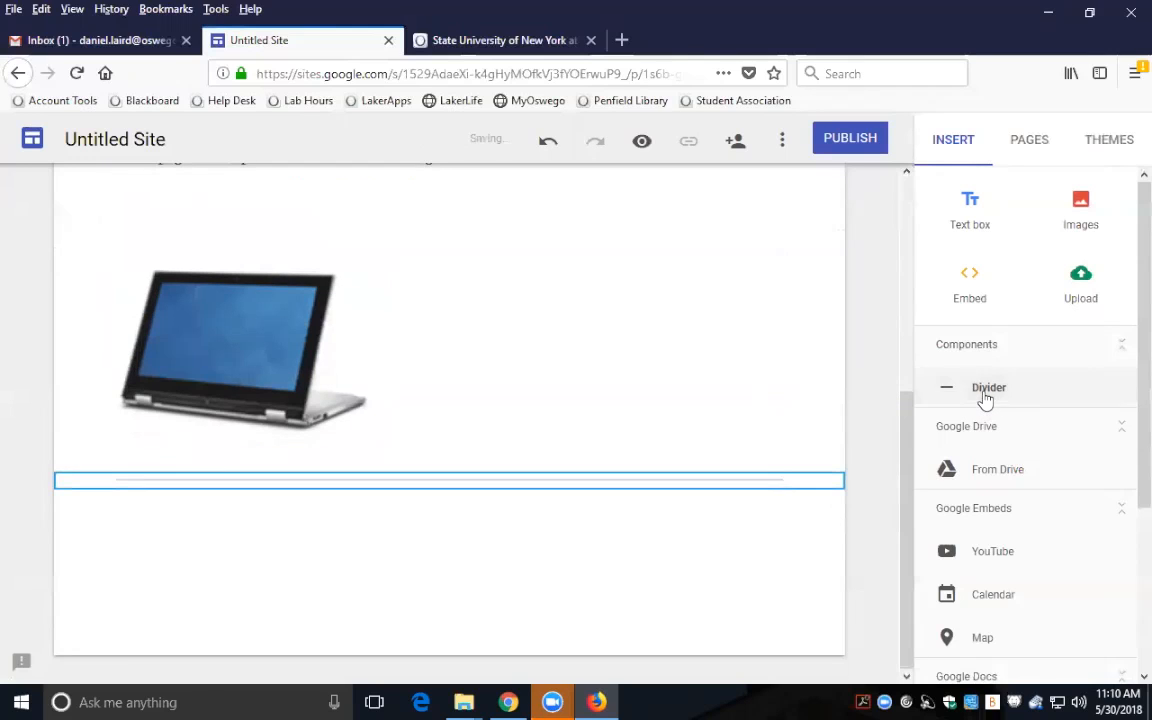
{"action": "scroll", "coordinate": [1082, 545], "scroll_direction": "down", "scroll_amount": 4}
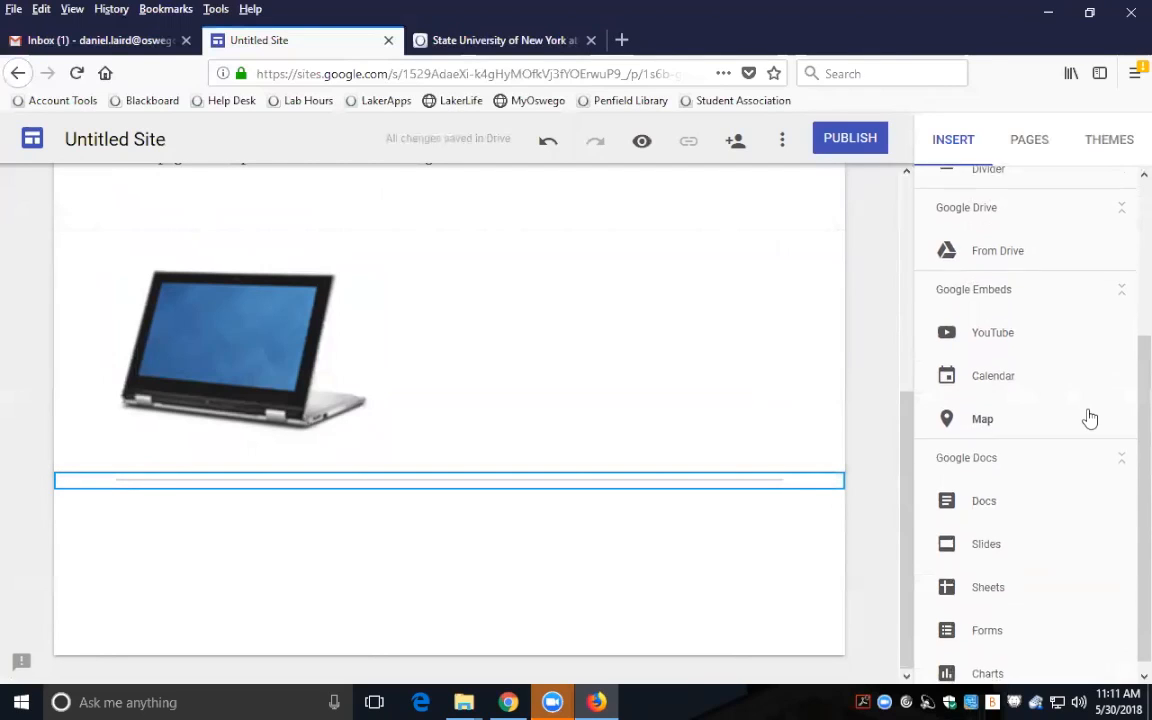
{"action": "scroll", "coordinate": [1088, 419], "scroll_direction": "down", "scroll_amount": 1}
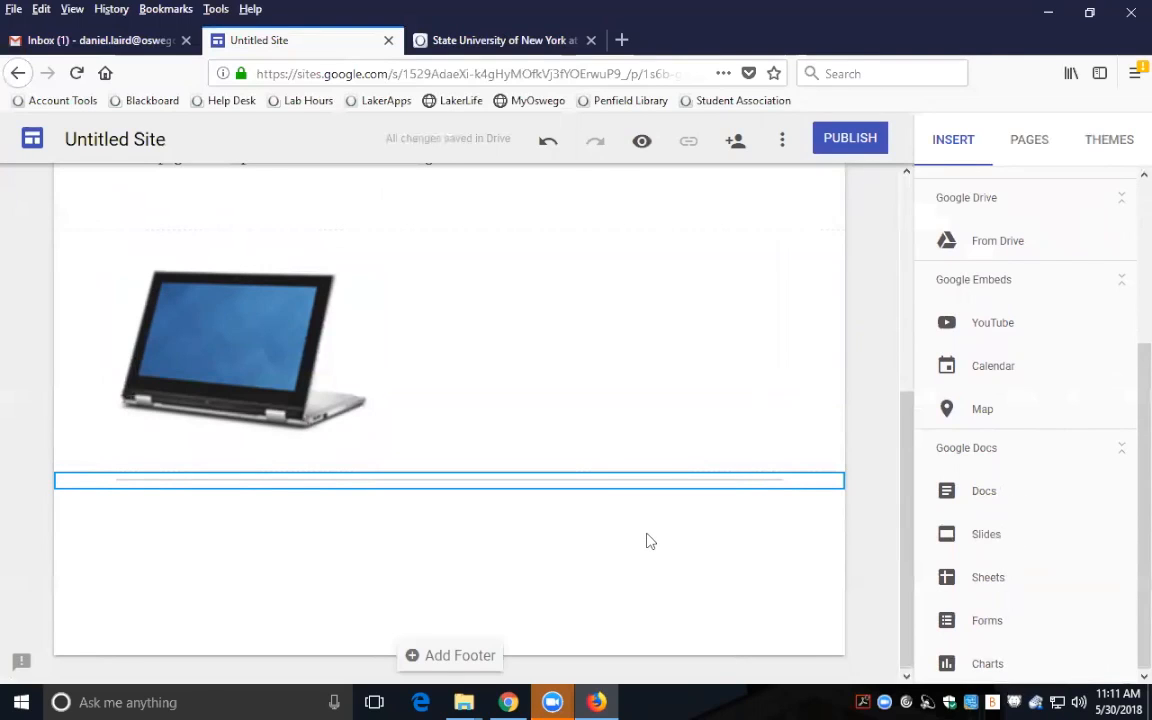
{"action": "scroll", "coordinate": [646, 541], "scroll_direction": "up", "scroll_amount": 5}
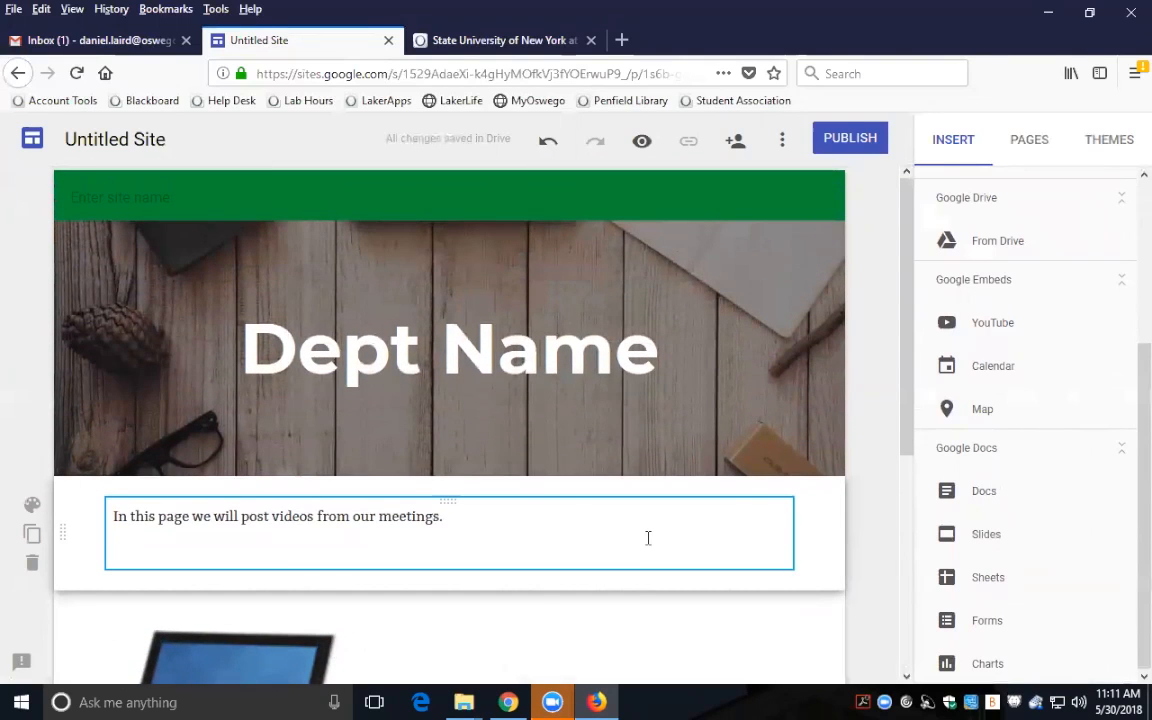
{"action": "scroll", "coordinate": [1120, 460], "scroll_direction": "up", "scroll_amount": 5}
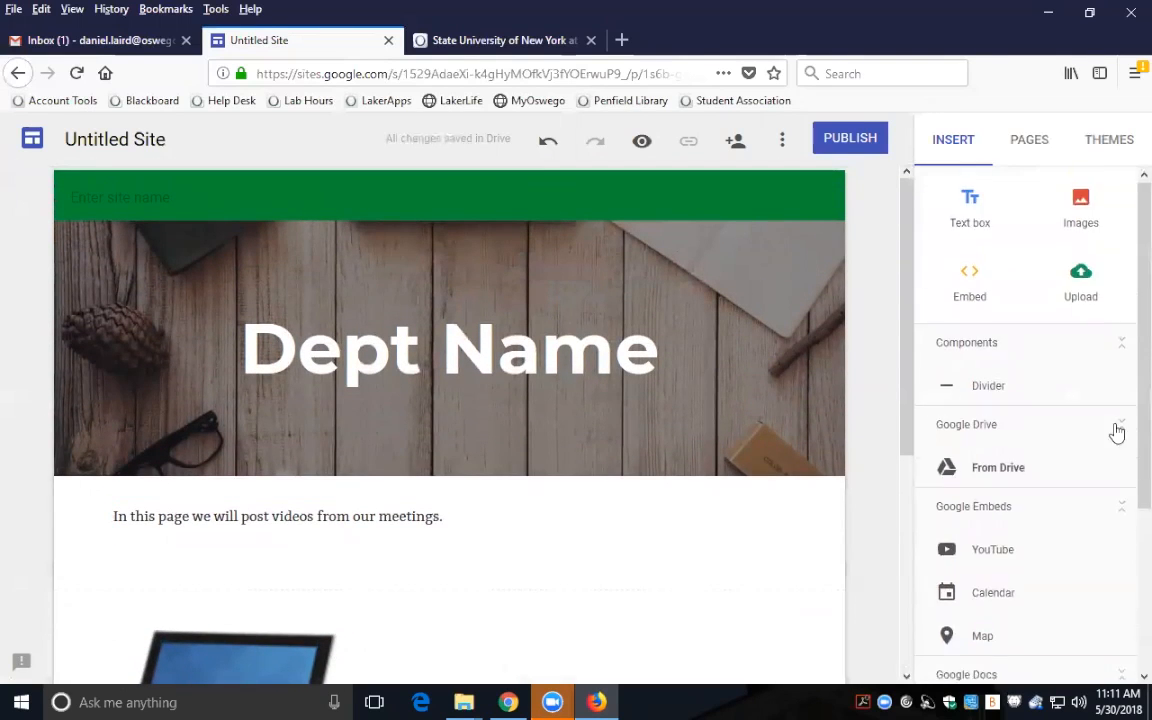
Step: Add two new pages to the site, named "Staff" and "Video"
{"action": "left_click", "coordinate": [1030, 140]}
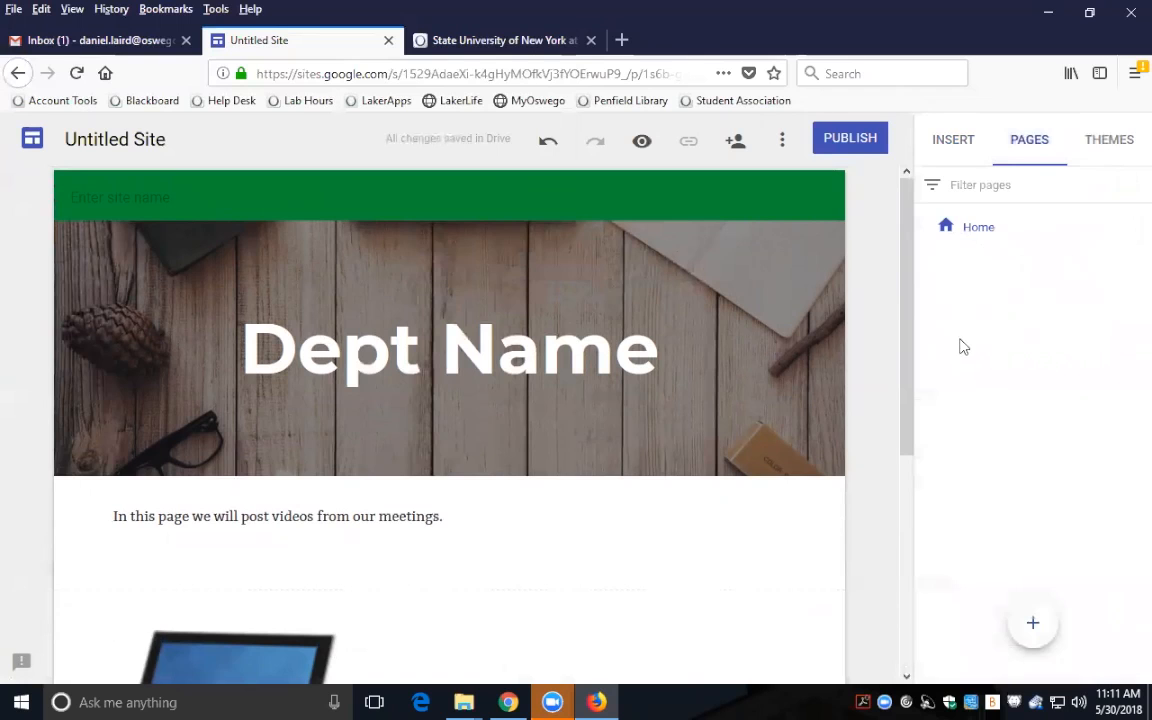
{"action": "scroll", "coordinate": [669, 388], "scroll_direction": "down", "scroll_amount": 3}
{"action": "scroll", "coordinate": [748, 419], "scroll_direction": "up", "scroll_amount": 3}
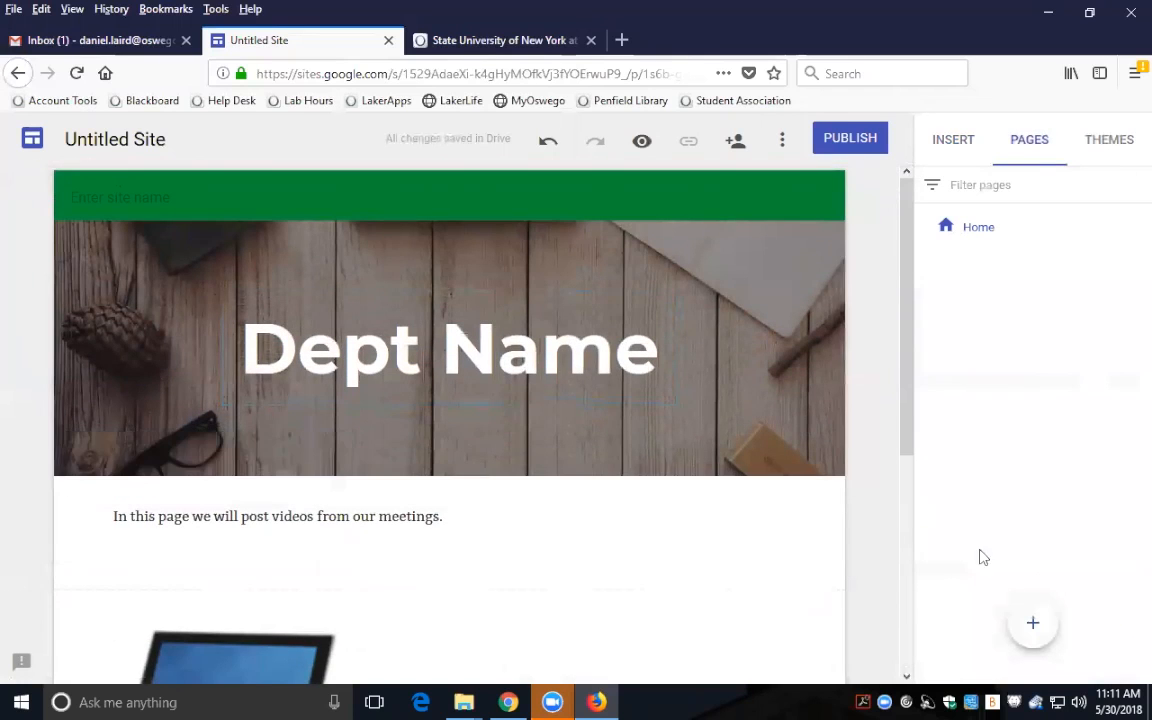
{"action": "left_click", "coordinate": [1032, 622]}
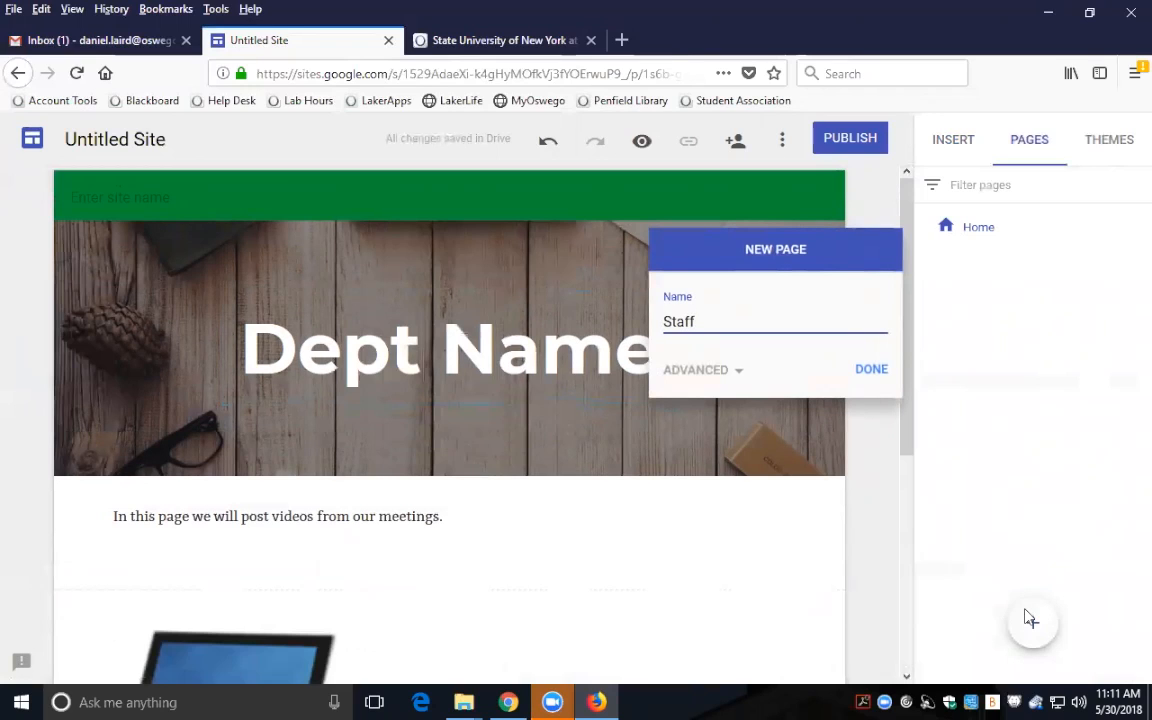
{"action": "left_click", "coordinate": [873, 371]}
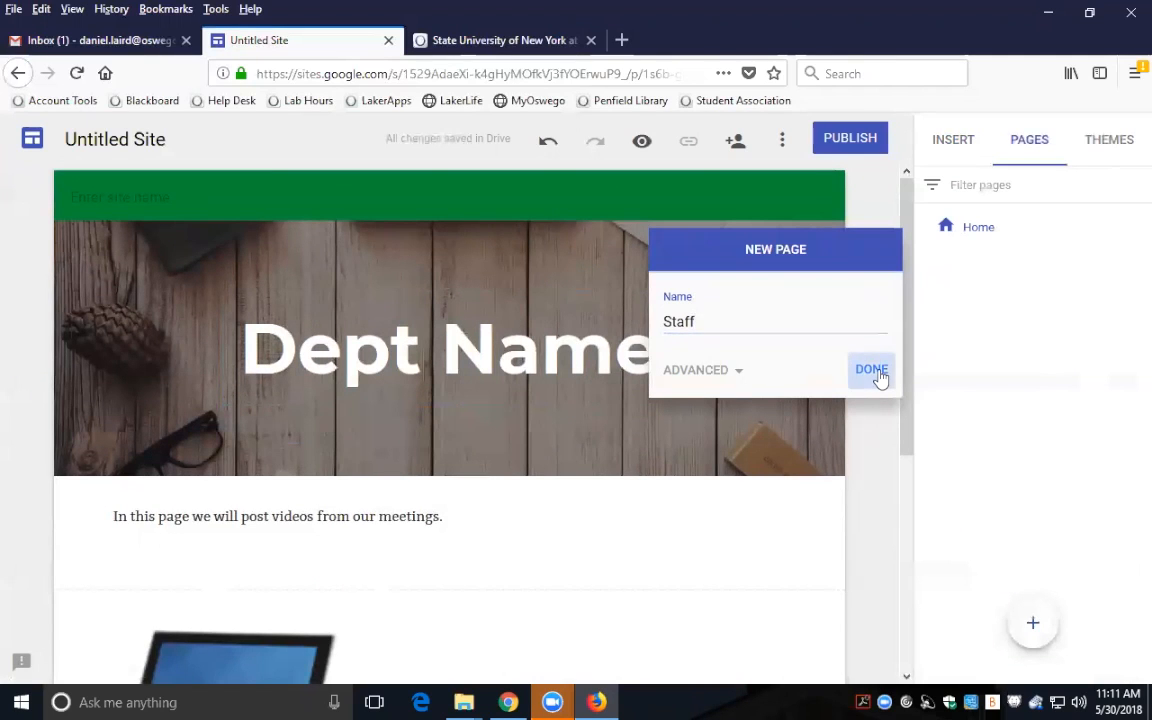
{"action": "mouse_move", "coordinate": [857, 370]}
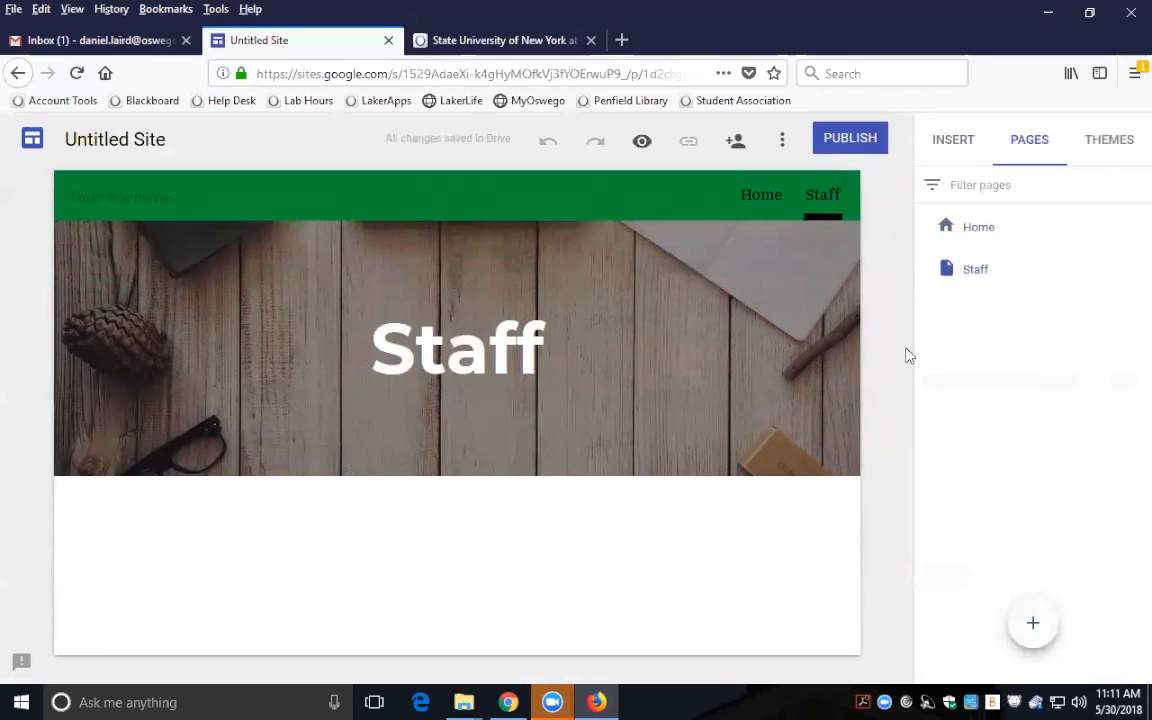
{"action": "left_click", "coordinate": [1031, 621]}
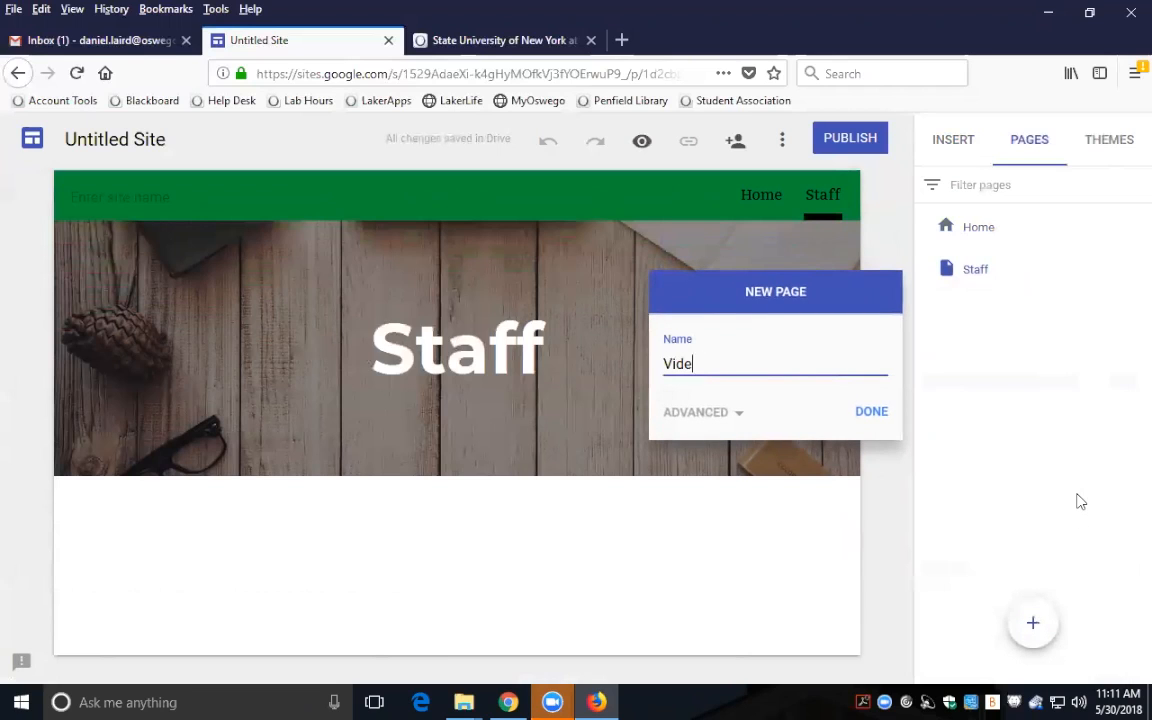
{"action": "left_click", "coordinate": [871, 413]}
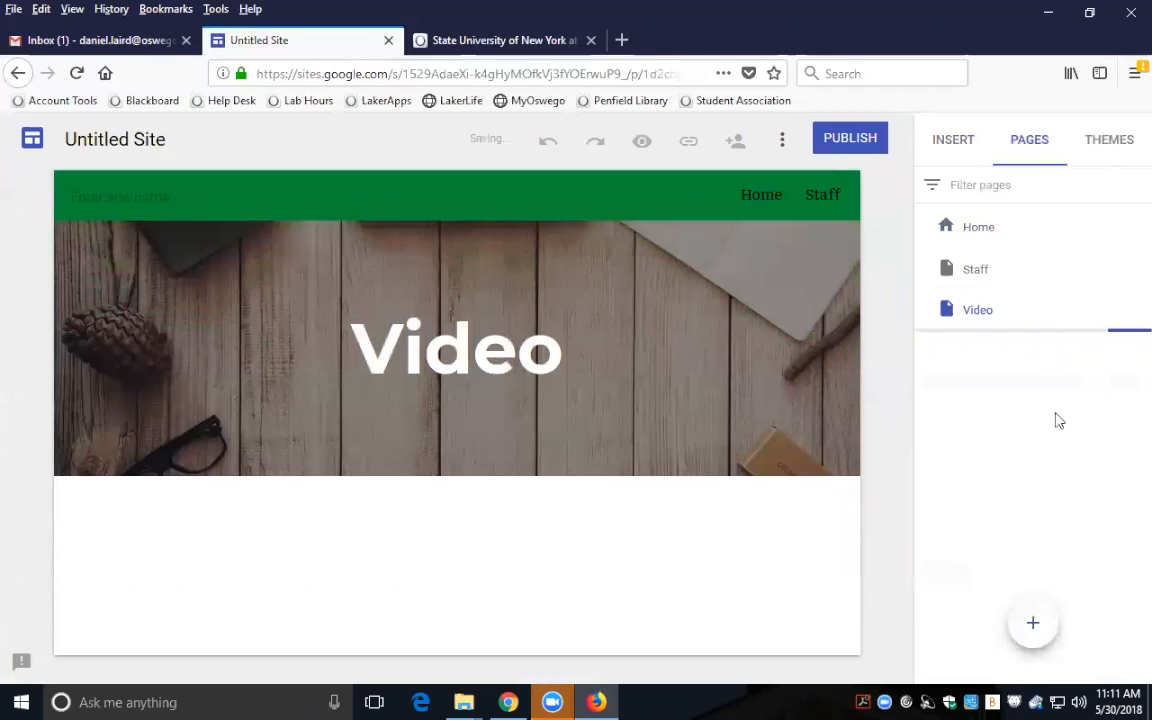
Step: Add a new page named "Blog" with the advanced options shown and the custom path left empty
{"action": "mouse_move", "coordinate": [1034, 645]}
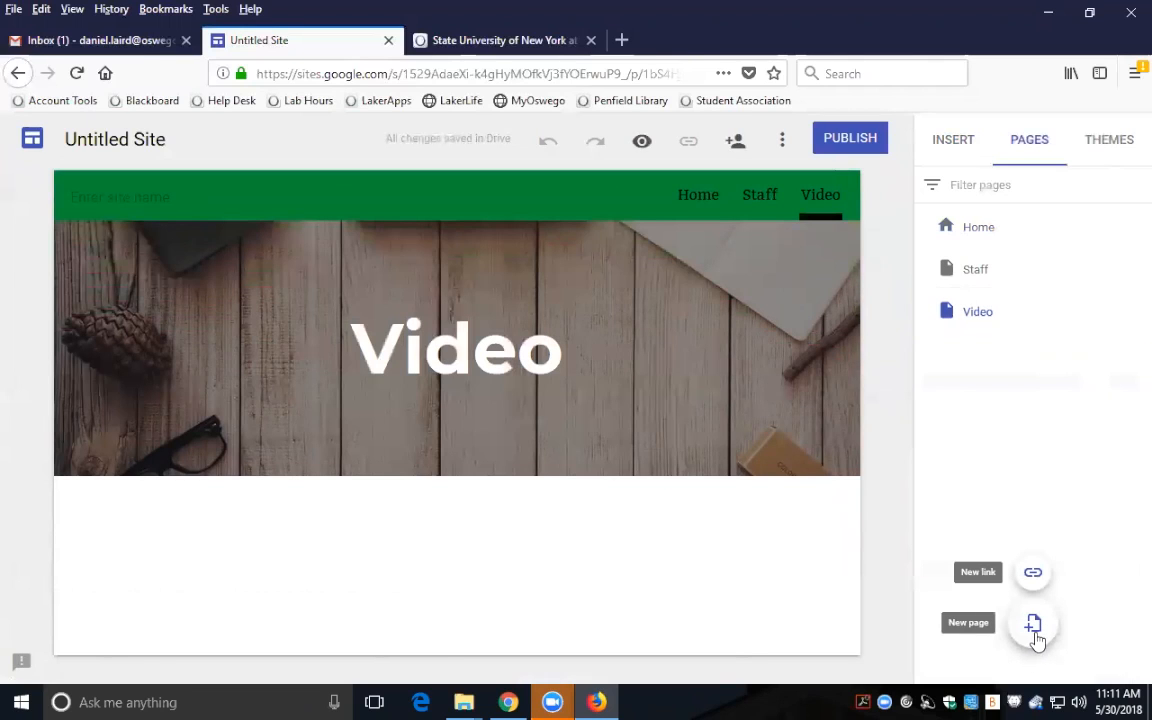
{"action": "left_click", "coordinate": [1034, 626]}
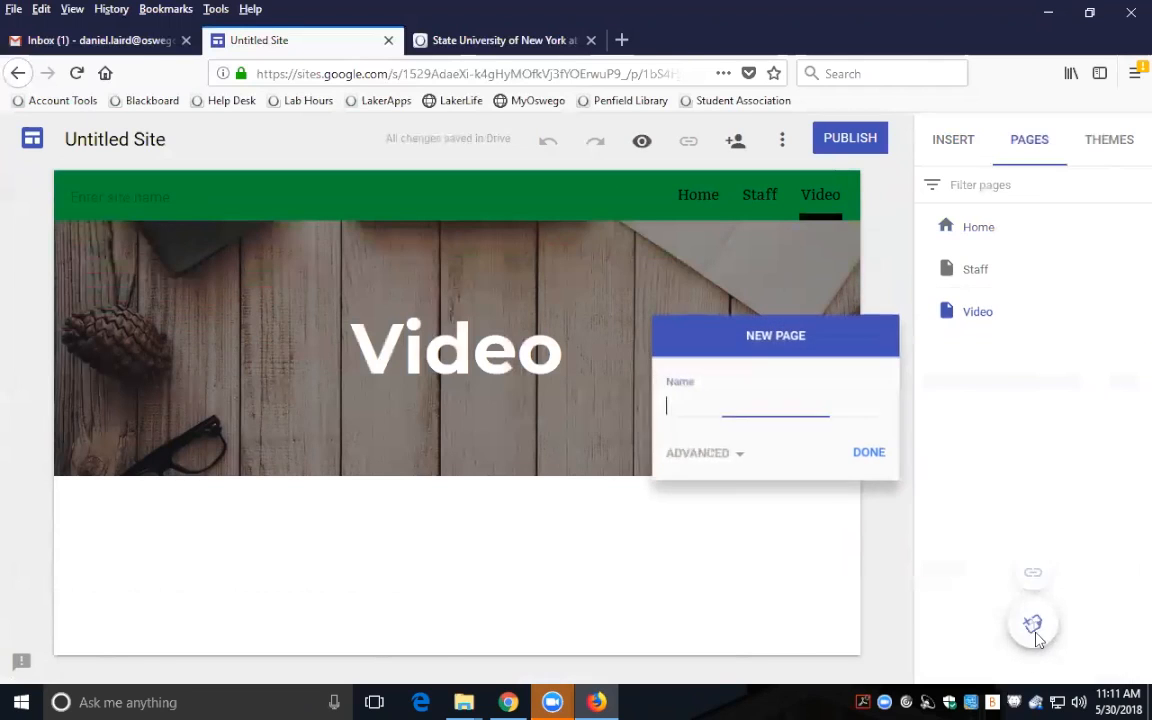
{"action": "left_click", "coordinate": [729, 460]}
{"action": "left_click", "coordinate": [740, 472]}
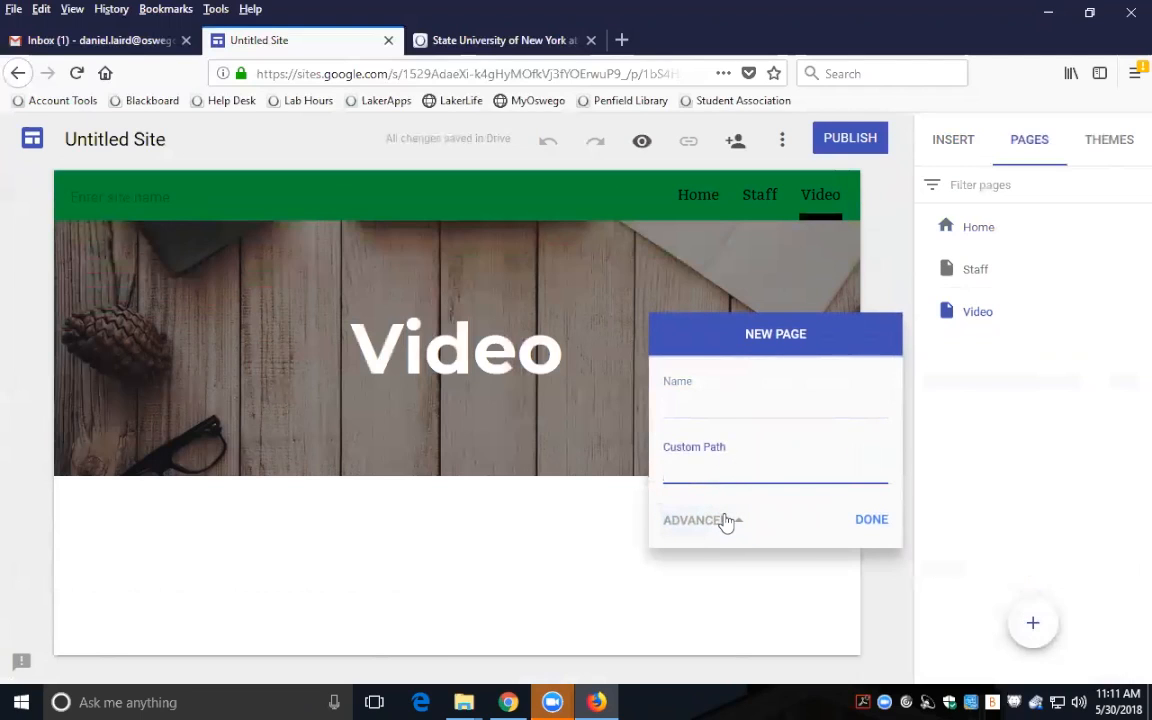
{"action": "left_click", "coordinate": [740, 405]}
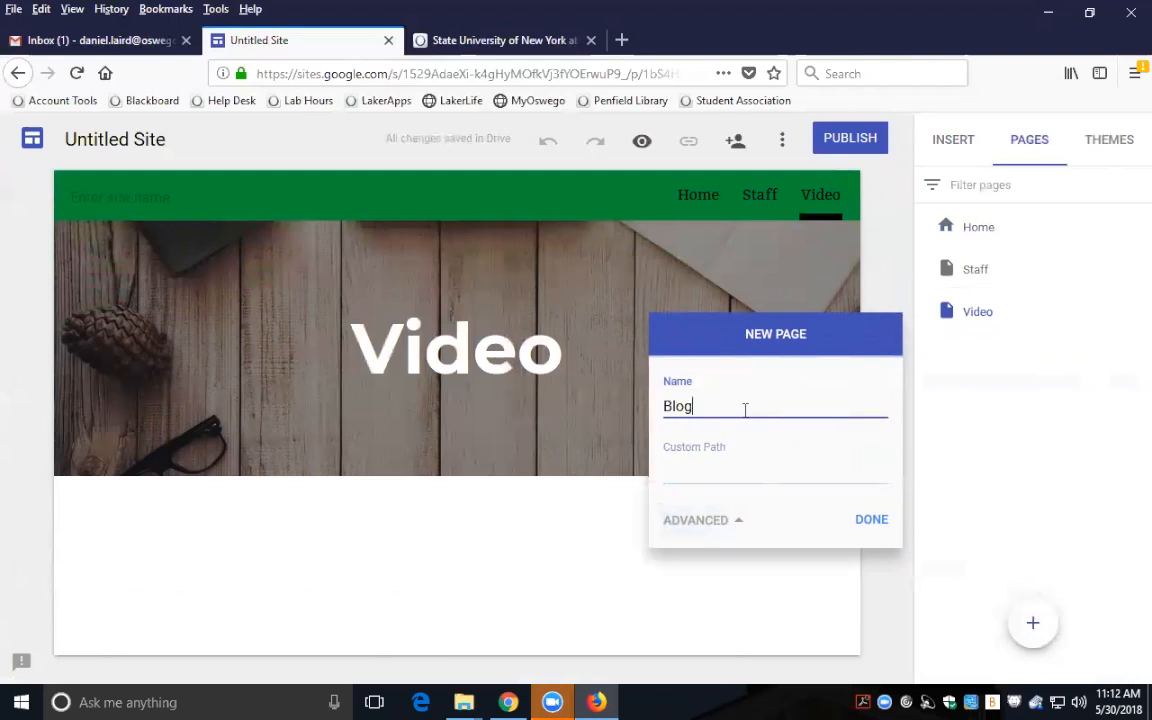
{"action": "left_click", "coordinate": [883, 525]}
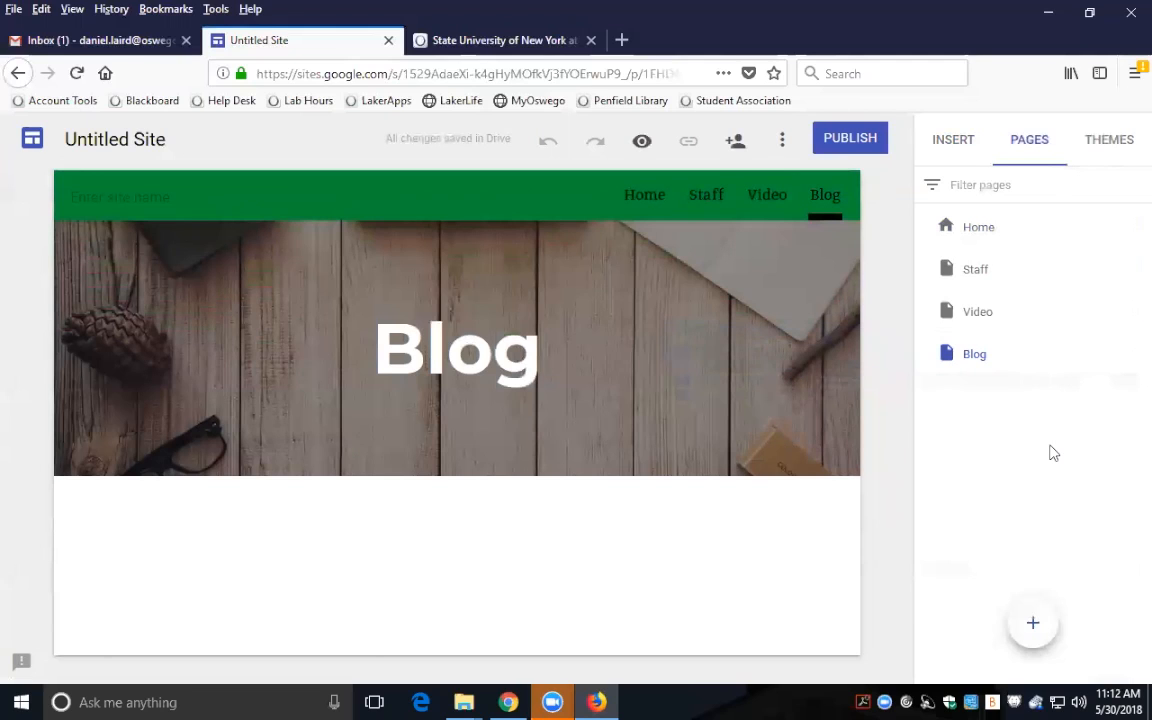
{"action": "left_click", "coordinate": [966, 145]}
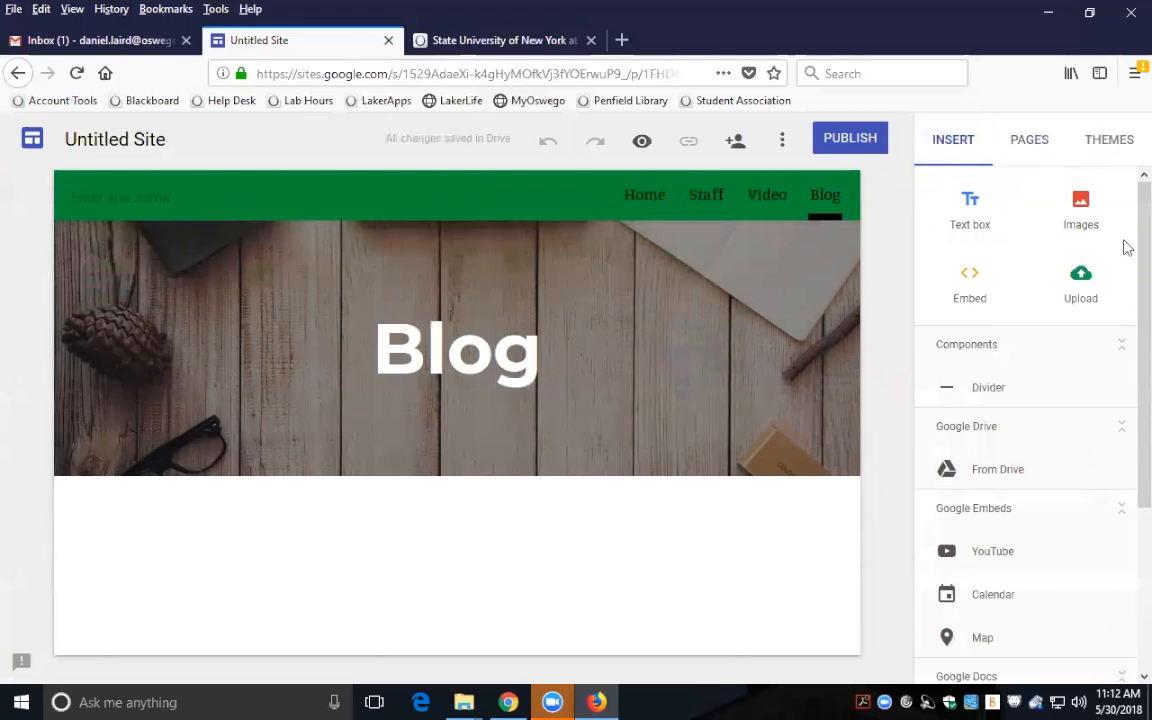
{"action": "scroll", "coordinate": [1130, 250], "scroll_direction": "down", "scroll_amount": 3}
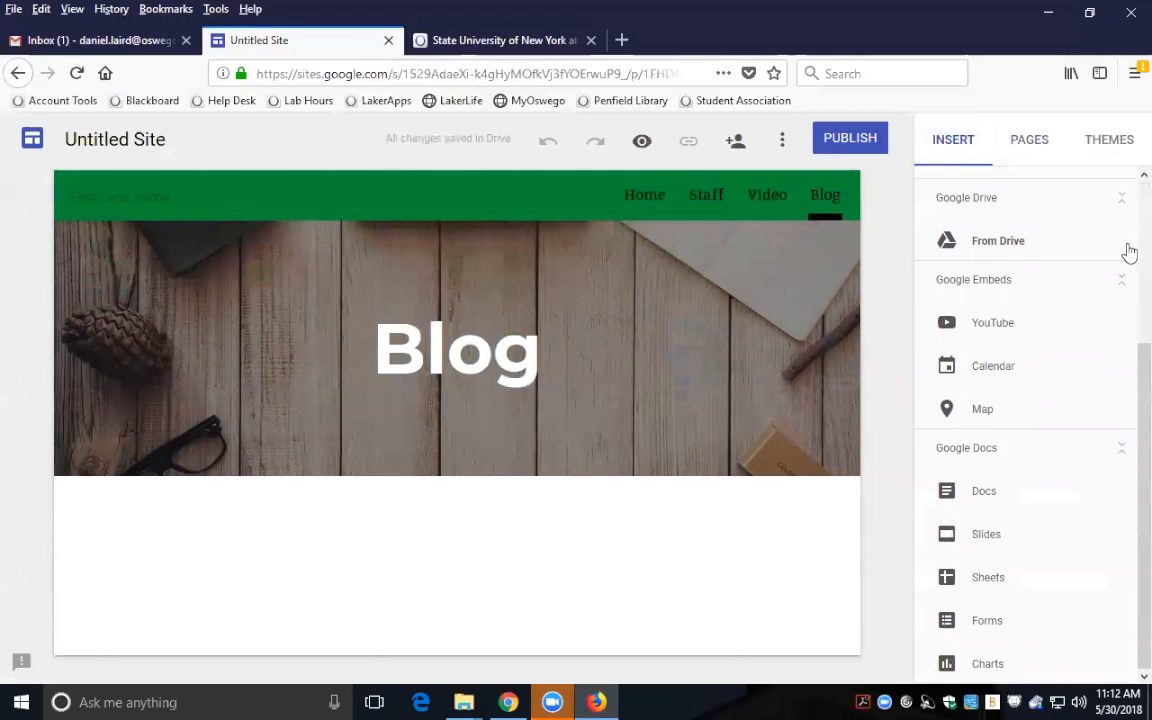
{"action": "scroll", "coordinate": [1128, 250], "scroll_direction": "up", "scroll_amount": 3}
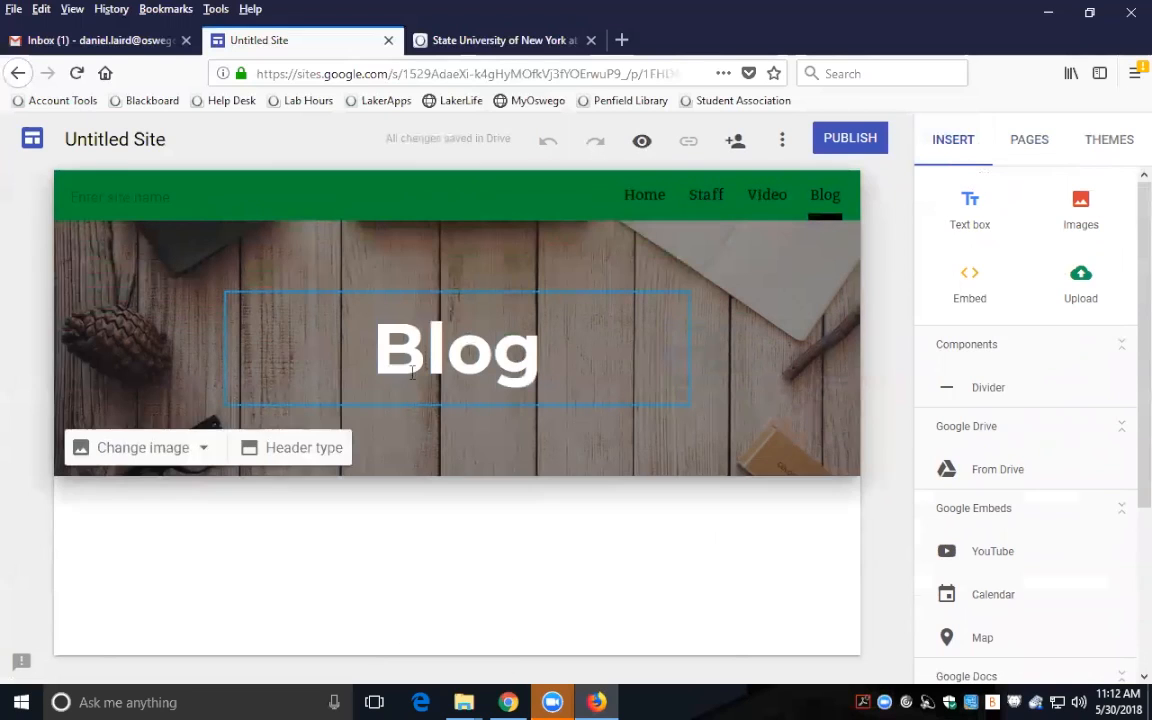
Step: Preview the site and examine the Home page from its header down to the divider
{"action": "left_click", "coordinate": [643, 143]}
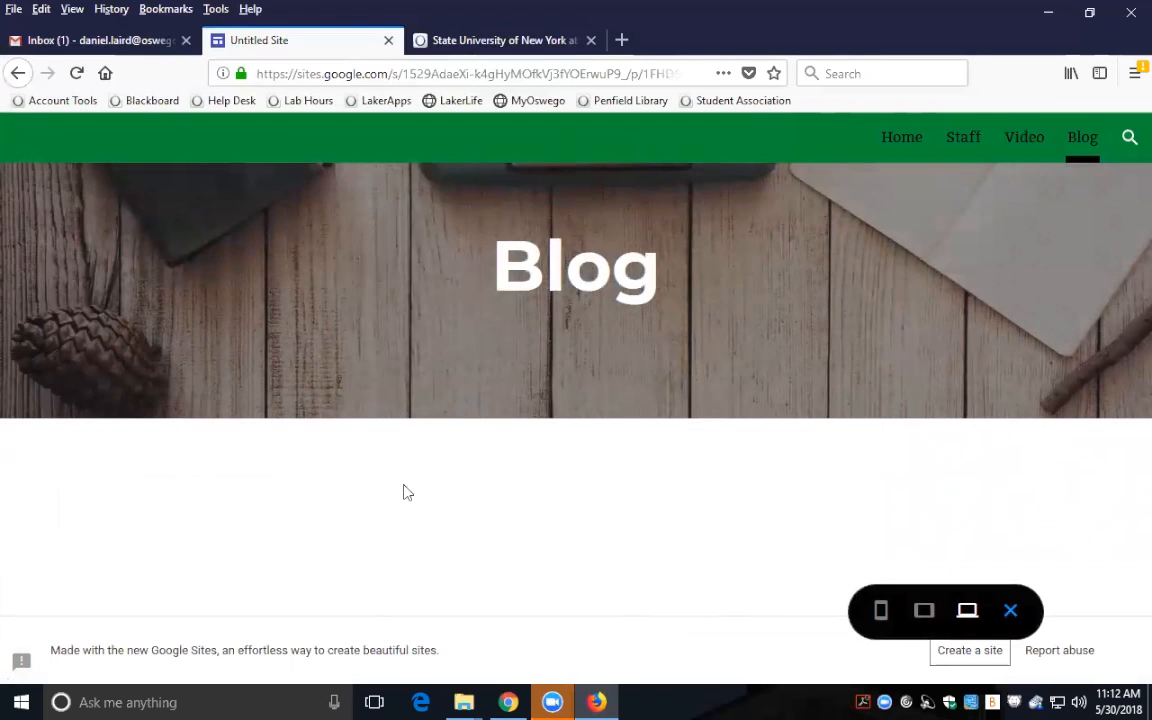
{"action": "left_click", "coordinate": [903, 148]}
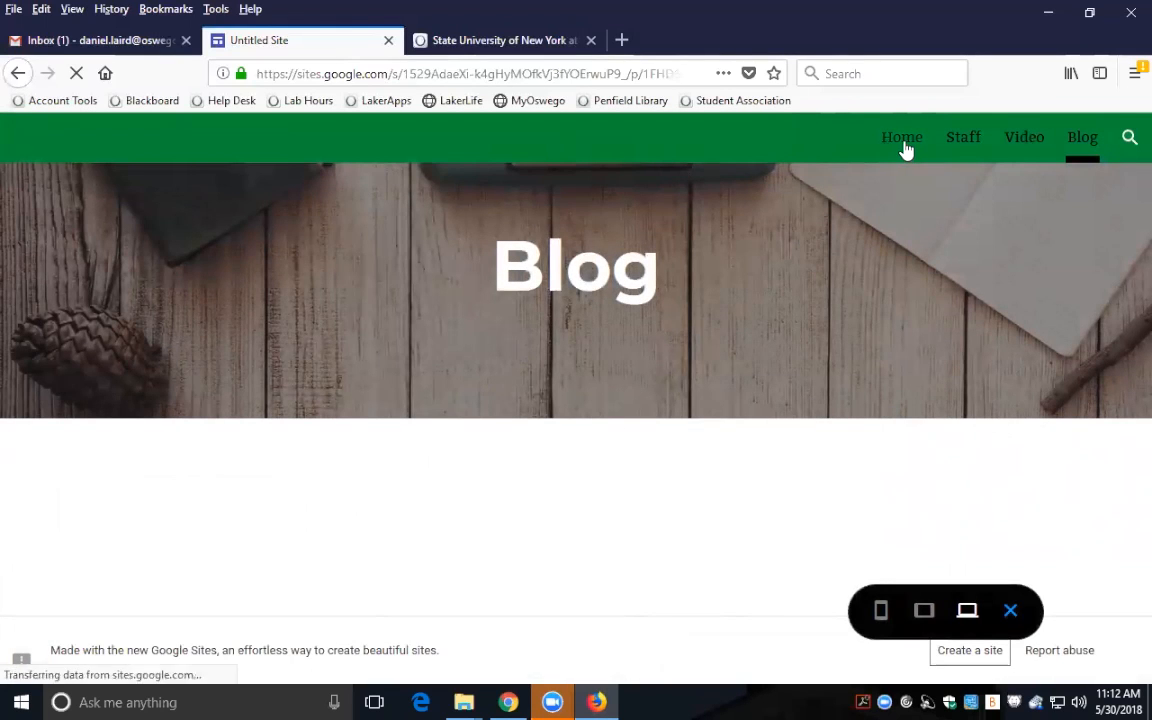
{"action": "scroll", "coordinate": [836, 401], "scroll_direction": "down", "scroll_amount": 3}
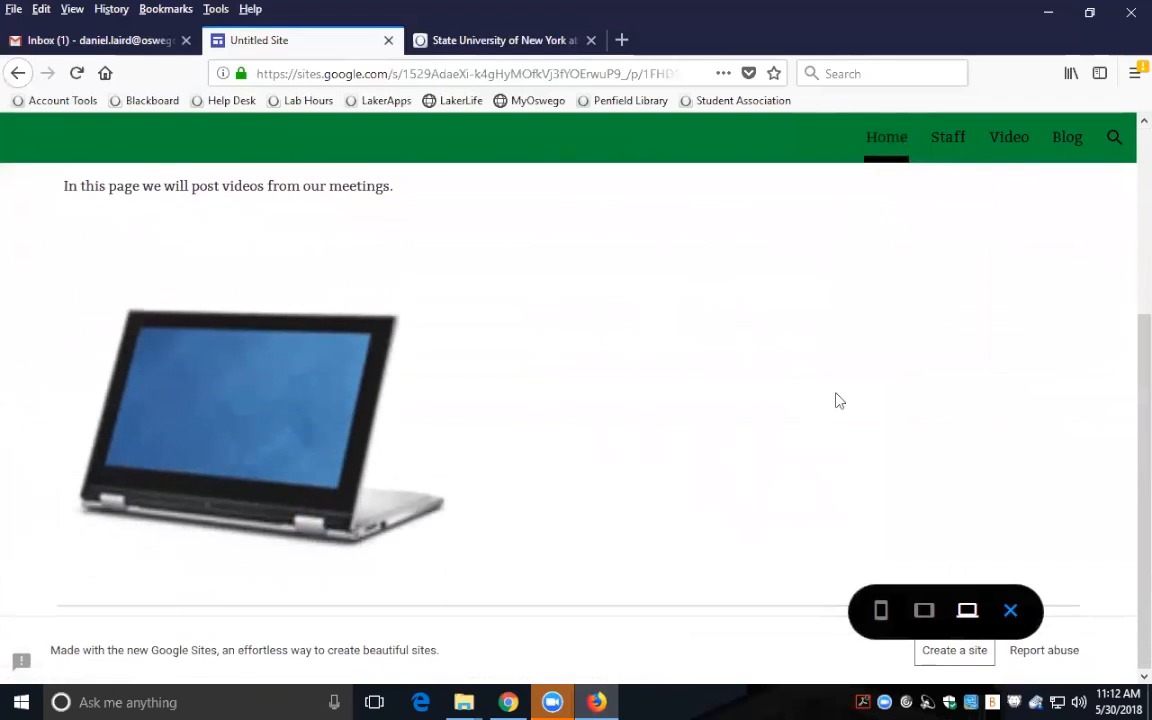
{"action": "scroll", "coordinate": [839, 401], "scroll_direction": "up", "scroll_amount": 4}
{"action": "scroll", "coordinate": [843, 401], "scroll_direction": "down", "scroll_amount": 2}
{"action": "scroll", "coordinate": [843, 401], "scroll_direction": "up", "scroll_amount": 2}
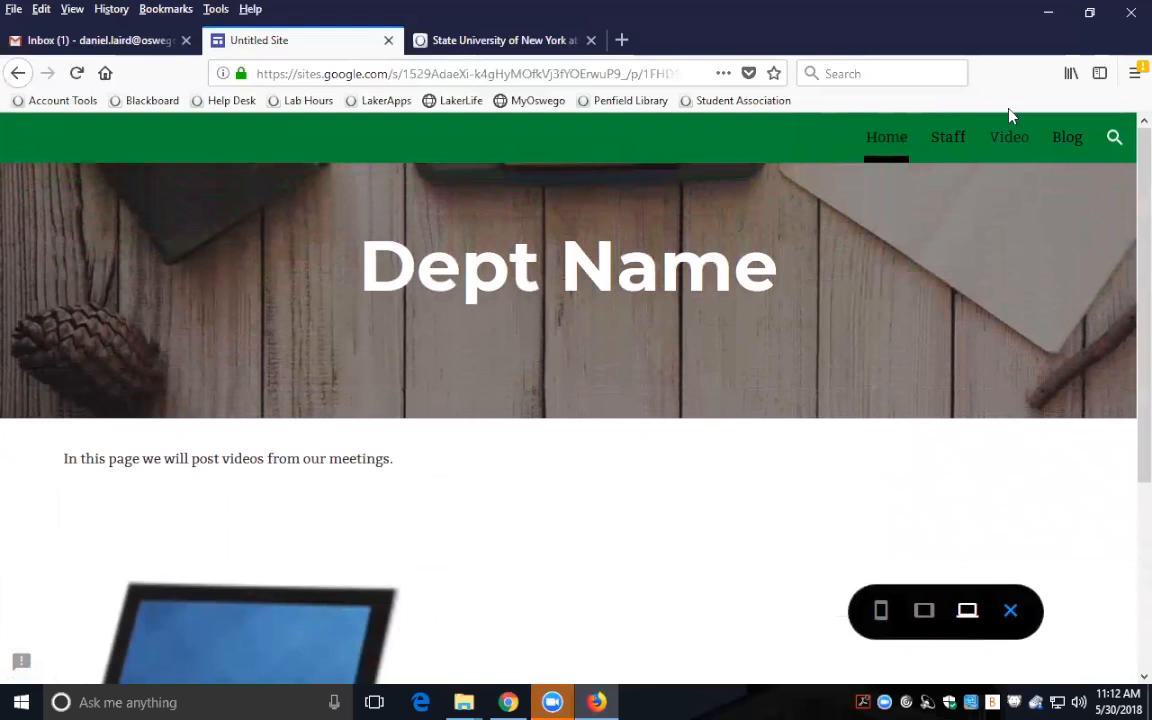
Step: Preview the Home page in the tablet and phone layouts, ending back at the large screen layout
{"action": "scroll", "coordinate": [792, 578], "scroll_direction": "down", "scroll_amount": 3}
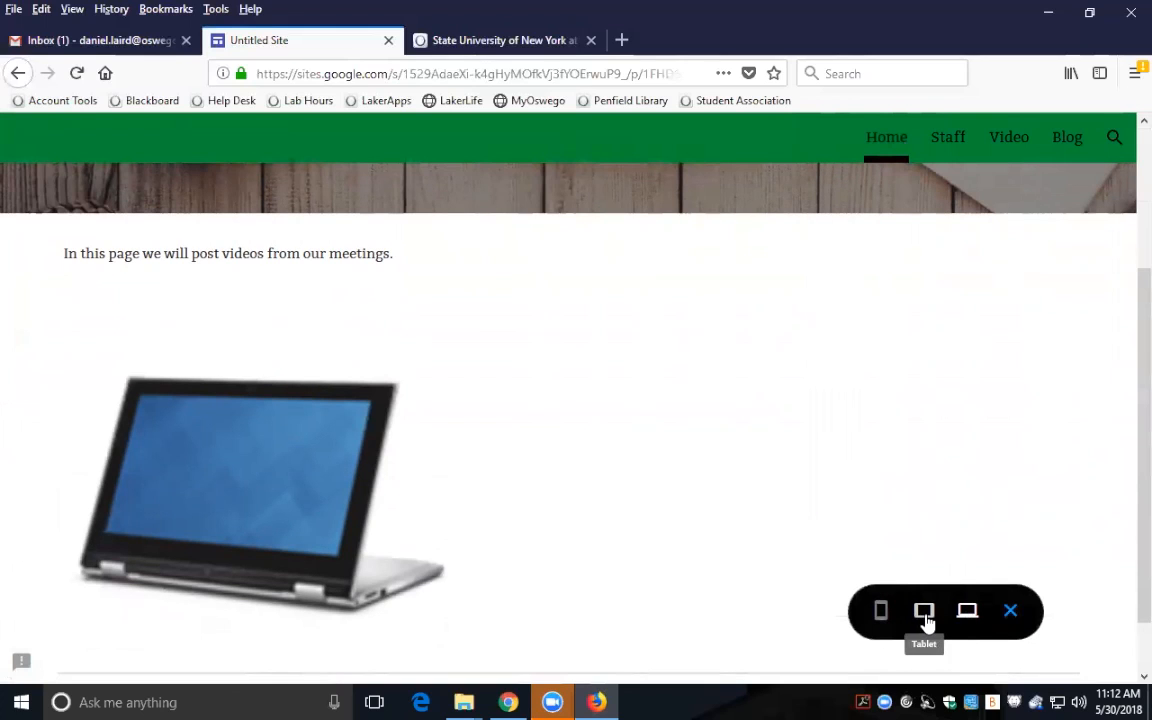
{"action": "left_click", "coordinate": [924, 612]}
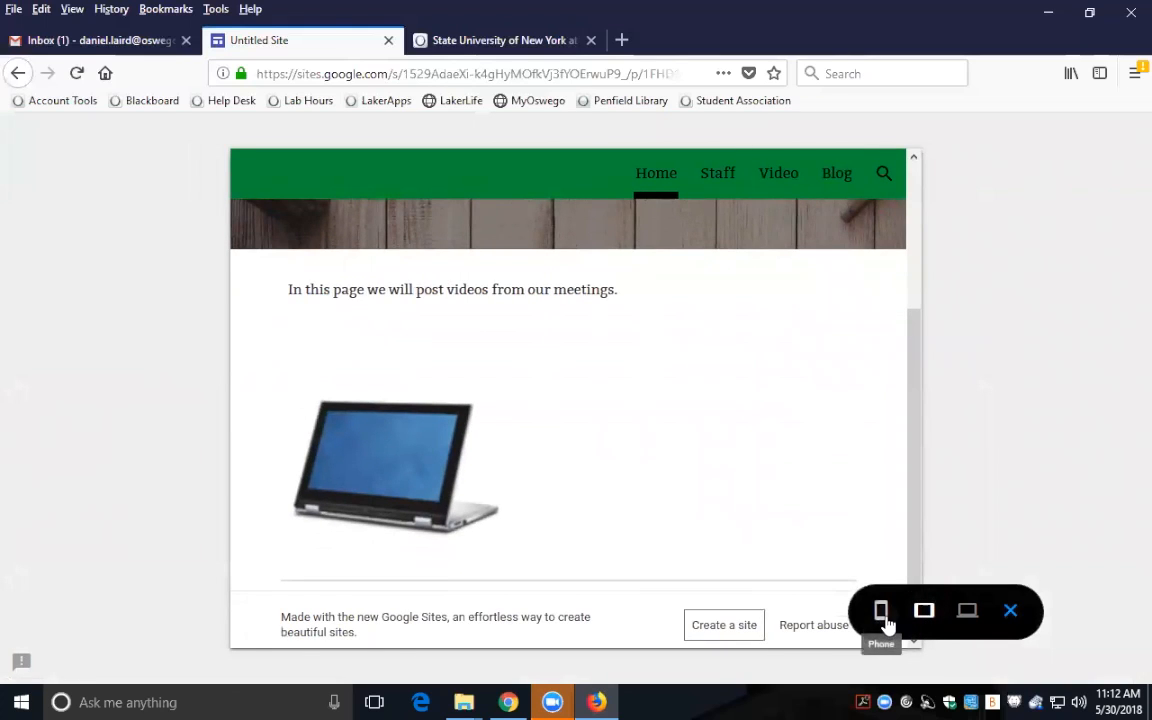
{"action": "left_click", "coordinate": [881, 612]}
{"action": "scroll", "coordinate": [728, 324], "scroll_direction": "down", "scroll_amount": 2}
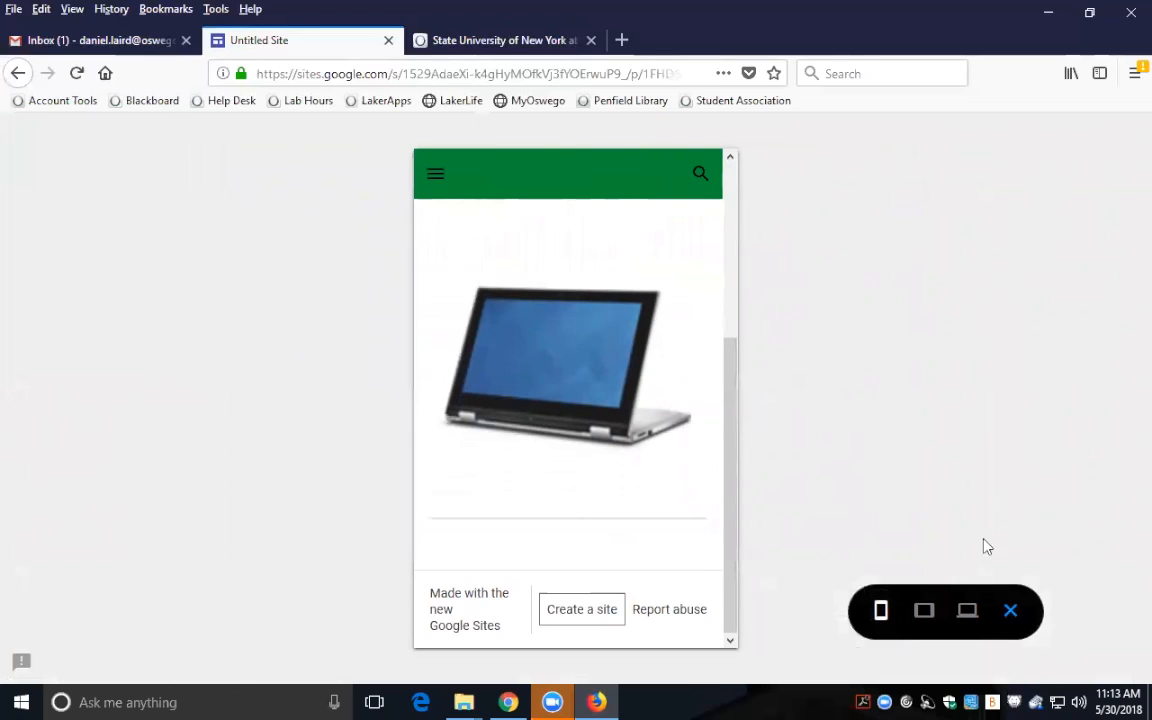
{"action": "left_click", "coordinate": [967, 610]}
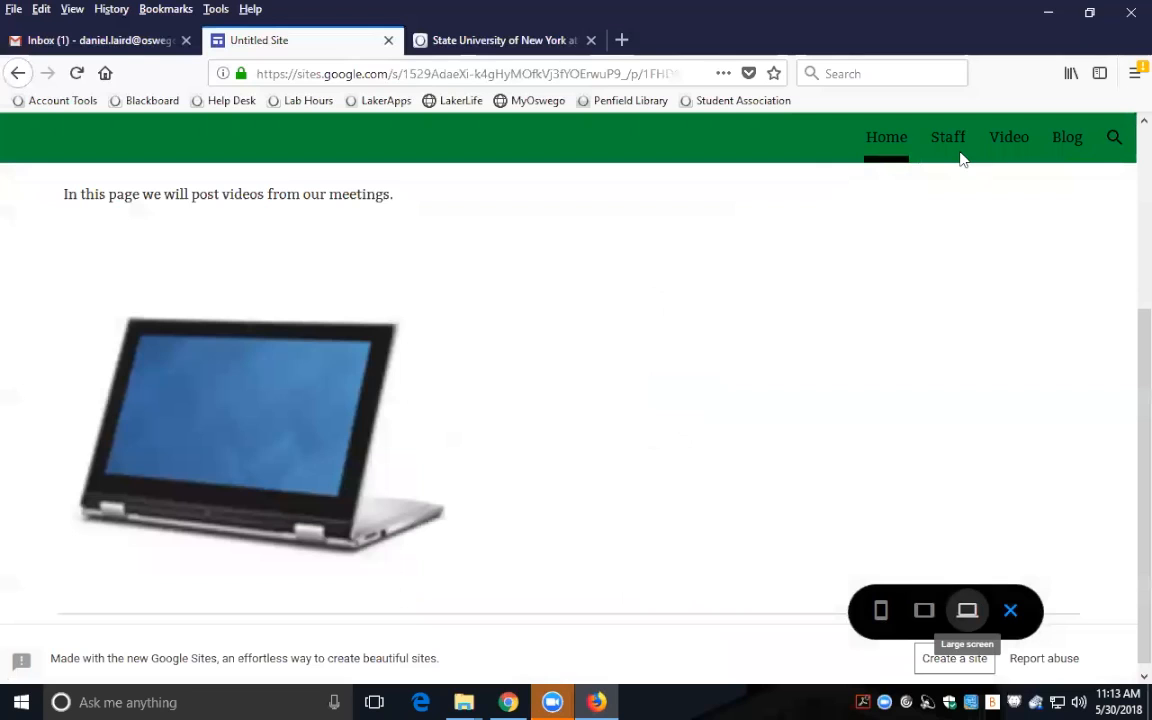
Step: Shrink the browser window to compare the preview's large screen and phone layouts, restore full size and exit the preview
{"action": "left_click", "coordinate": [1094, 16]}
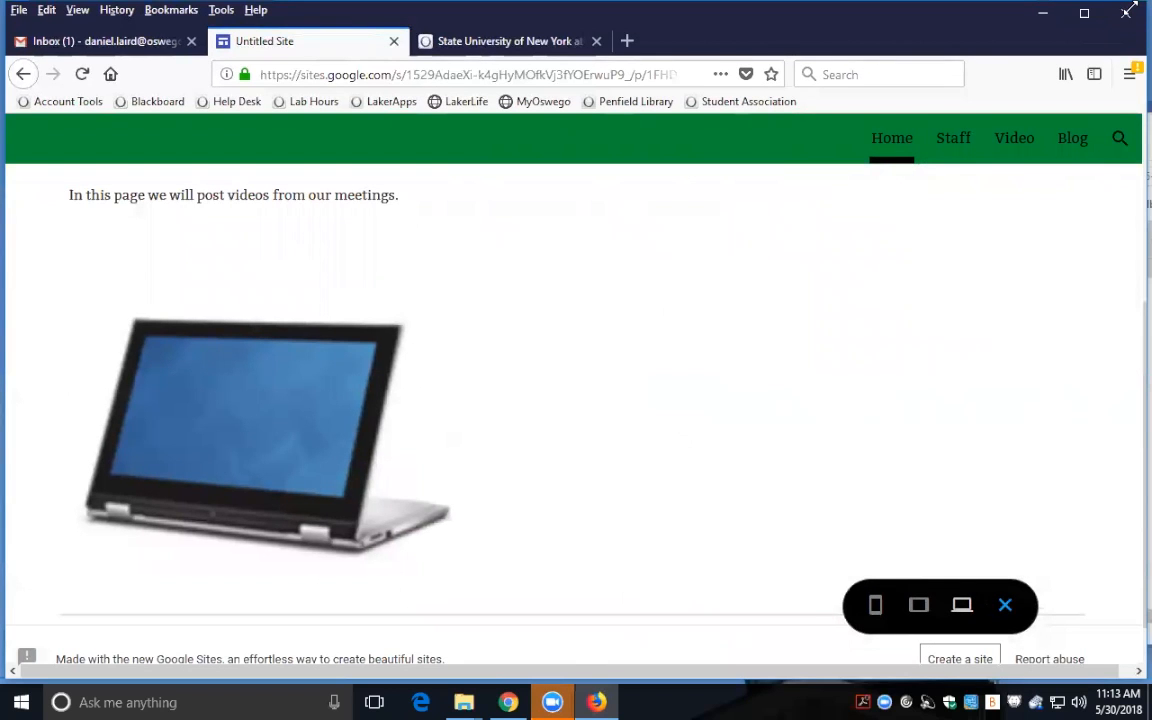
{"action": "scroll", "coordinate": [733, 617], "scroll_direction": "up", "scroll_amount": 3}
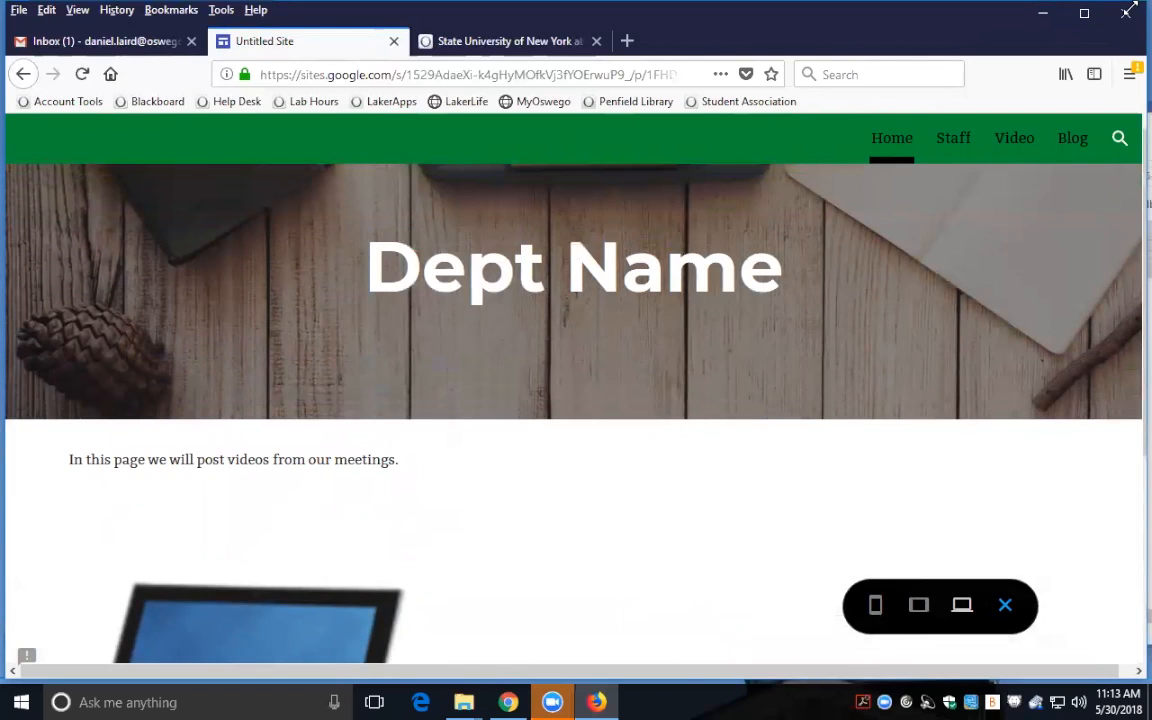
{"action": "left_click_drag", "start_coordinate": [1127, 10], "coordinate": [672, 126]}
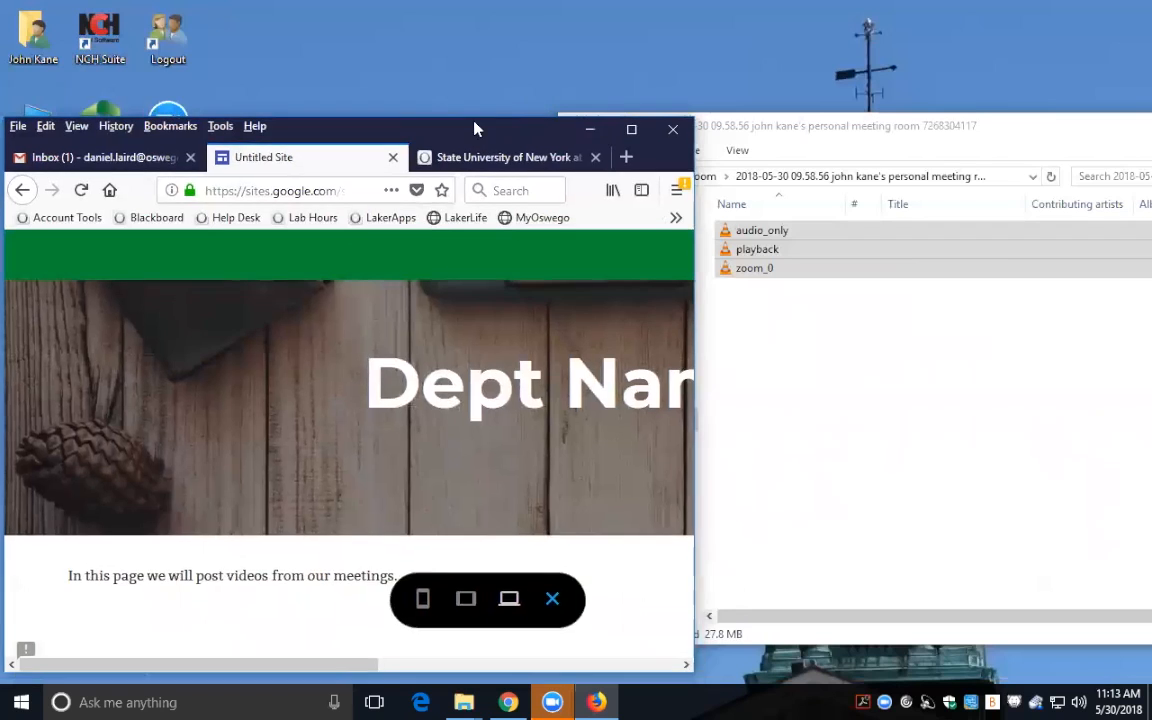
{"action": "left_click_drag", "start_coordinate": [470, 124], "coordinate": [470, 56]}
{"action": "left_click", "coordinate": [419, 530]}
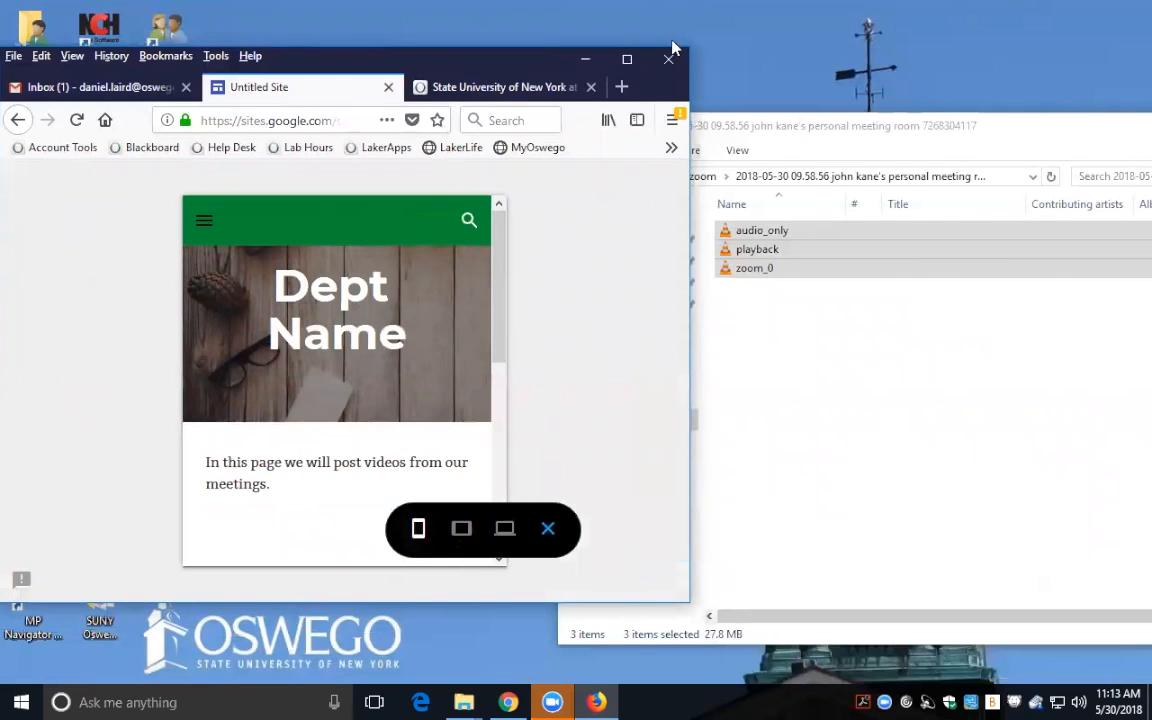
{"action": "left_click", "coordinate": [626, 58]}
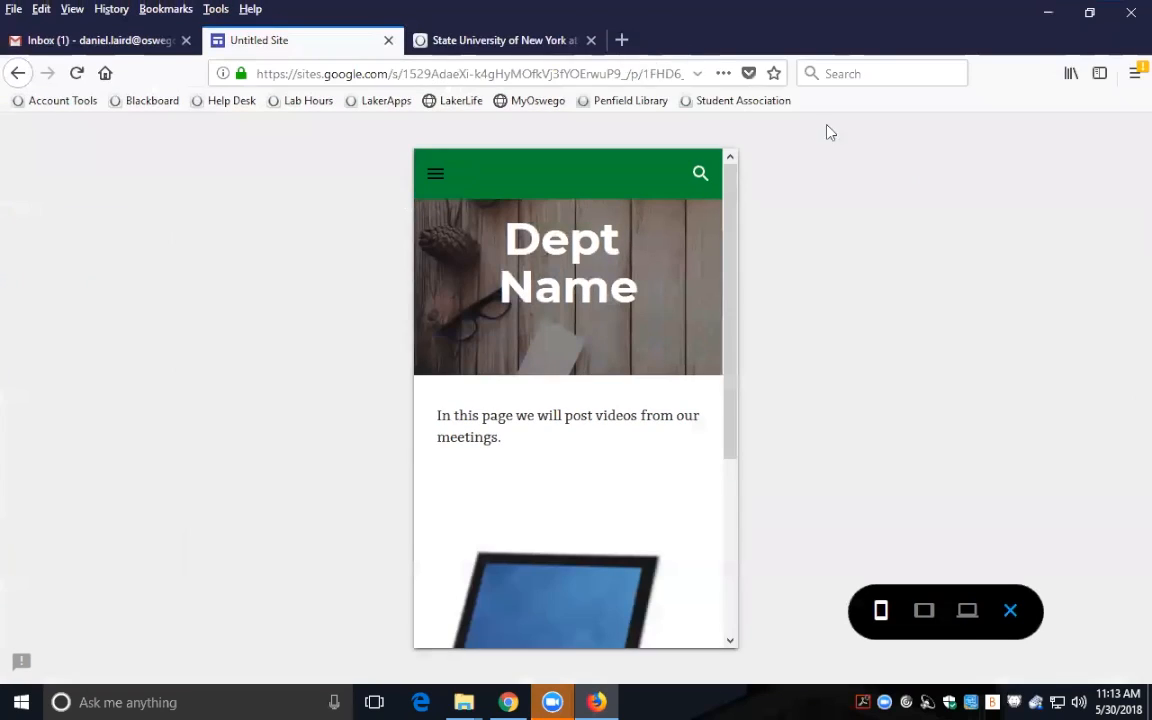
{"action": "left_click", "coordinate": [967, 611]}
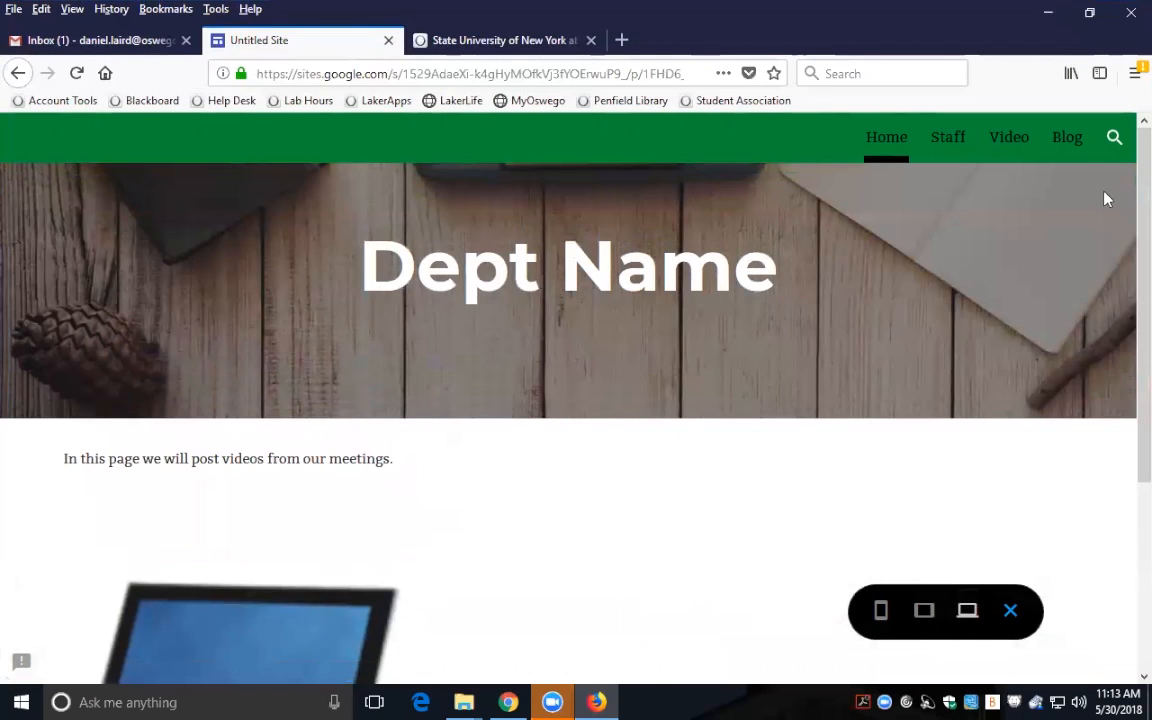
{"action": "left_click", "coordinate": [1010, 612]}
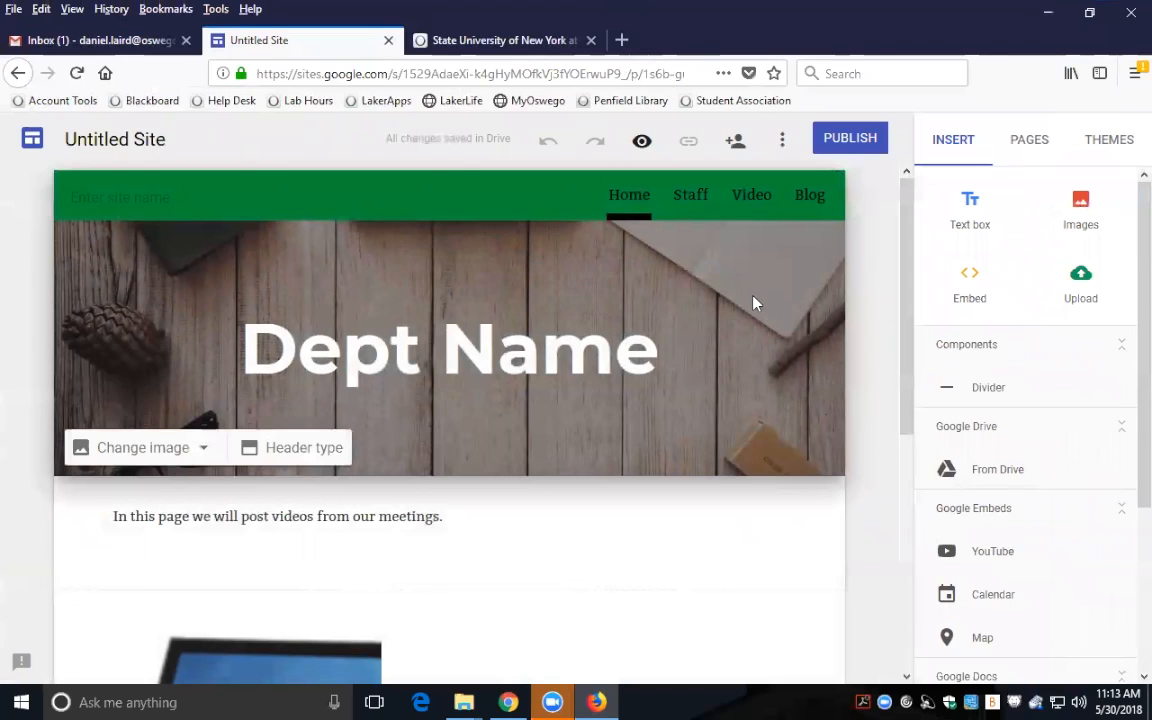
Step: Rename the untitled site as "Our Dept Website"
{"action": "left_click", "coordinate": [100, 132]}
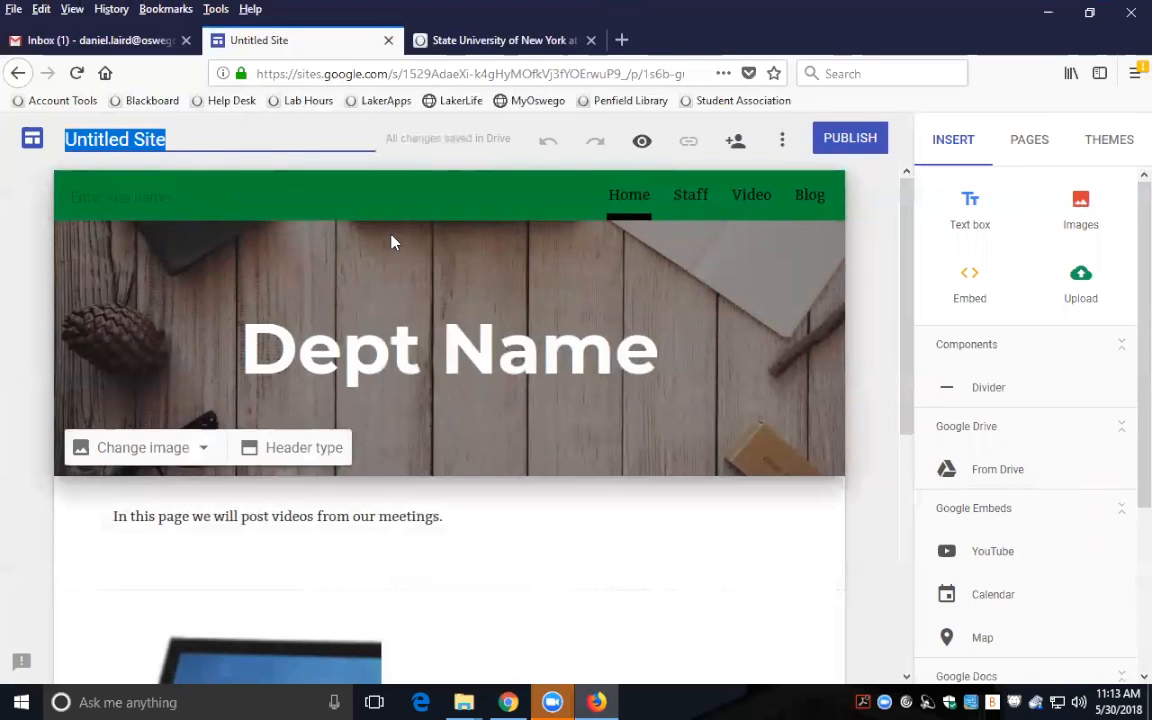
{"action": "type", "text": "Our De"}
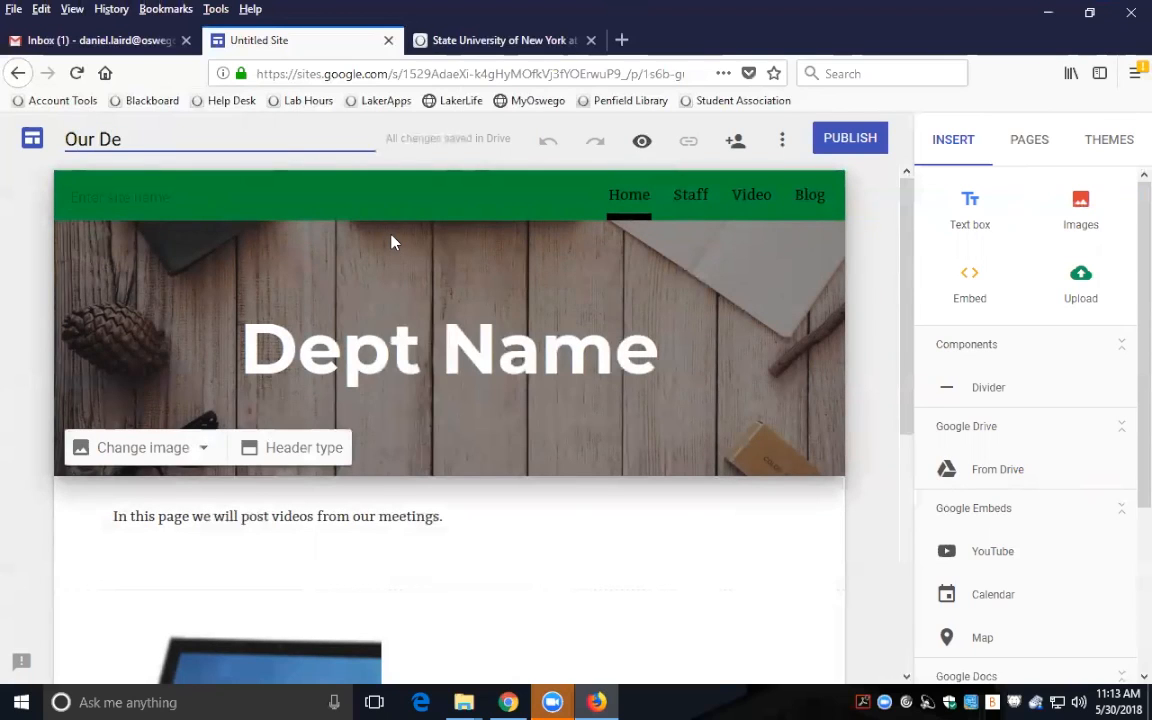
{"action": "type", "text": "pt Websi"}
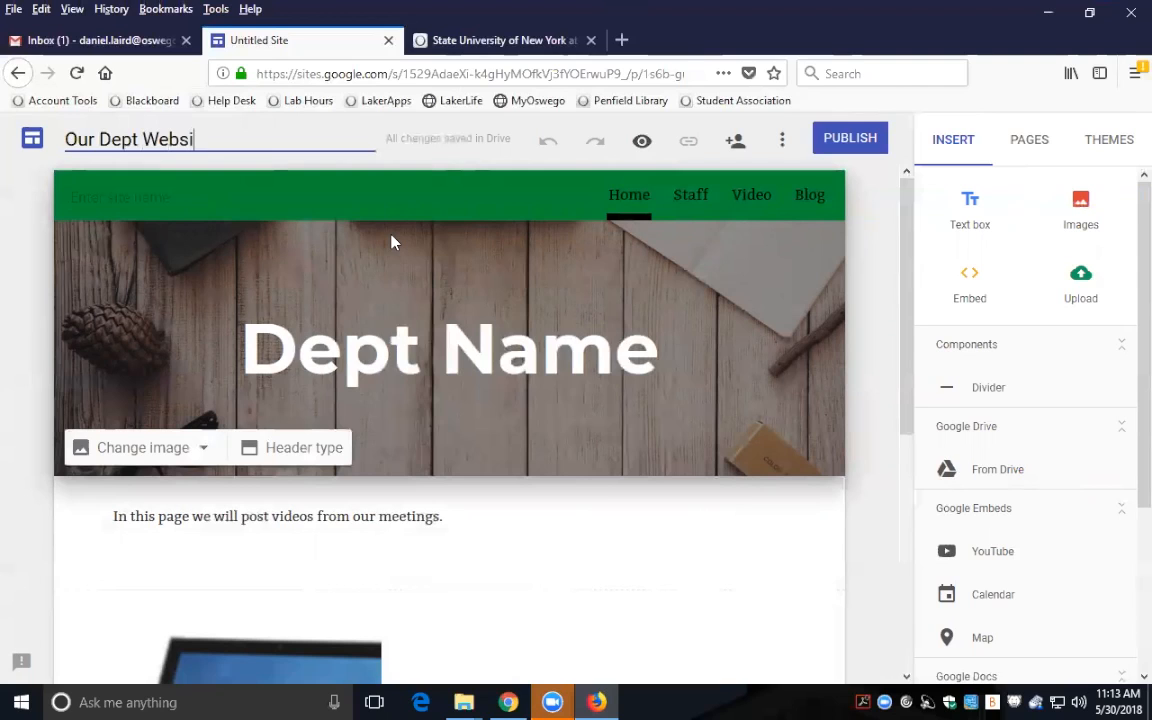
{"action": "key", "text": "Return"}
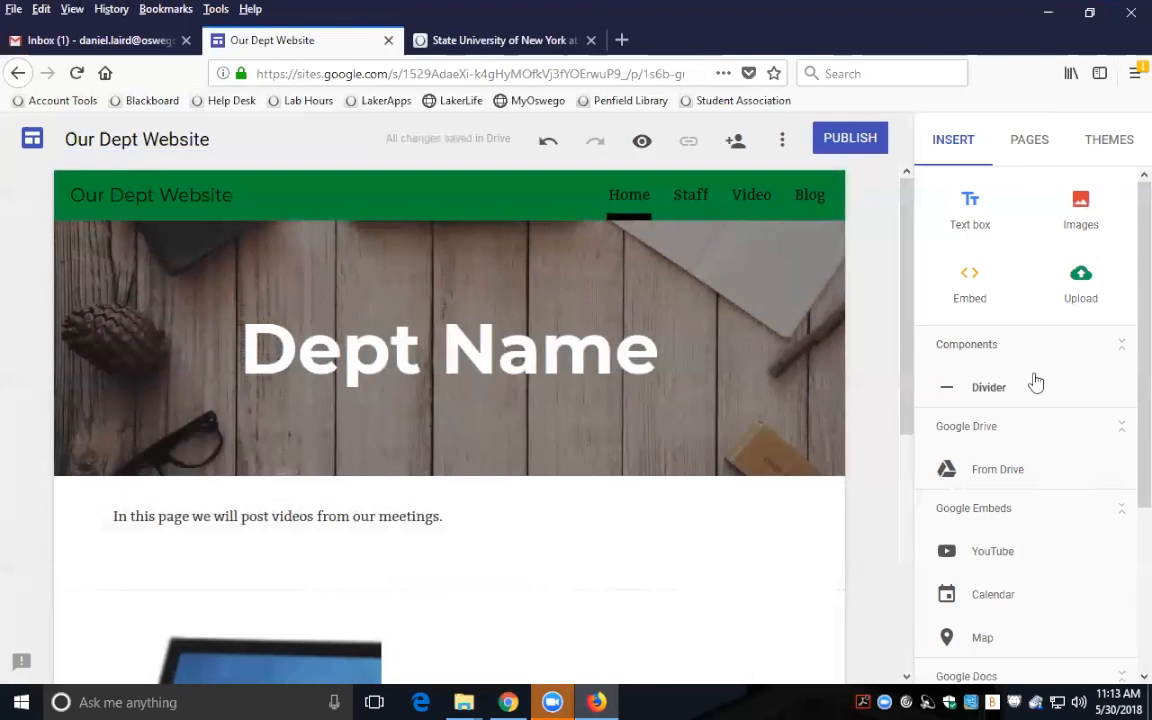
Step: Start embedding web content on the Home page, below the divider
{"action": "scroll", "coordinate": [1036, 381], "scroll_direction": "down", "scroll_amount": 2}
{"action": "scroll", "coordinate": [1038, 388], "scroll_direction": "up", "scroll_amount": 2}
{"action": "scroll", "coordinate": [560, 435], "scroll_direction": "down", "scroll_amount": 5}
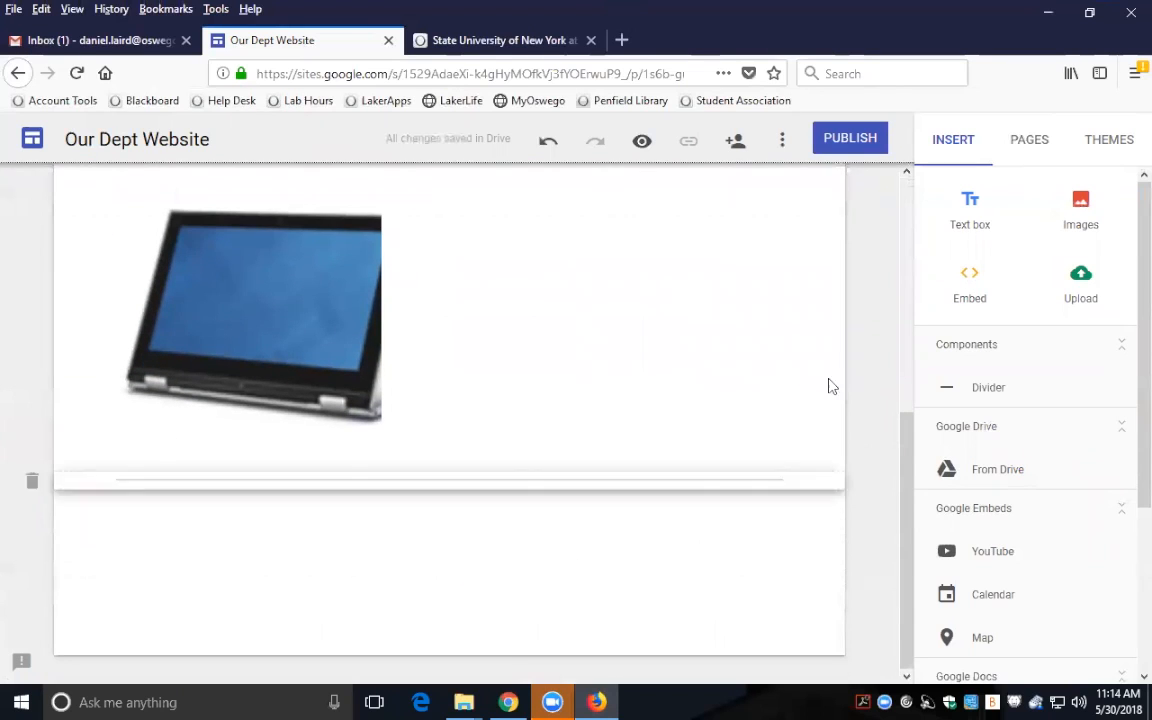
{"action": "left_click", "coordinate": [980, 296]}
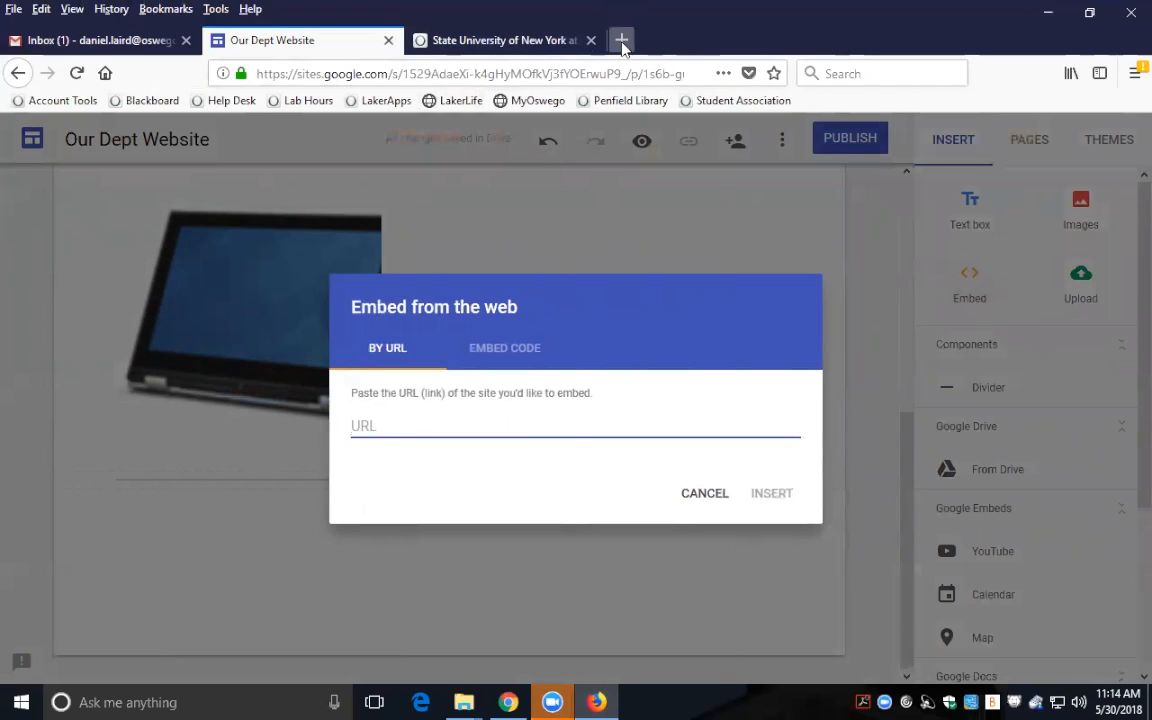
Step: From the State University of New York at Oswego website, open its YouTube channel and the "SUNY Oswego campus tour highlights" video's own page
{"action": "left_click", "coordinate": [545, 42]}
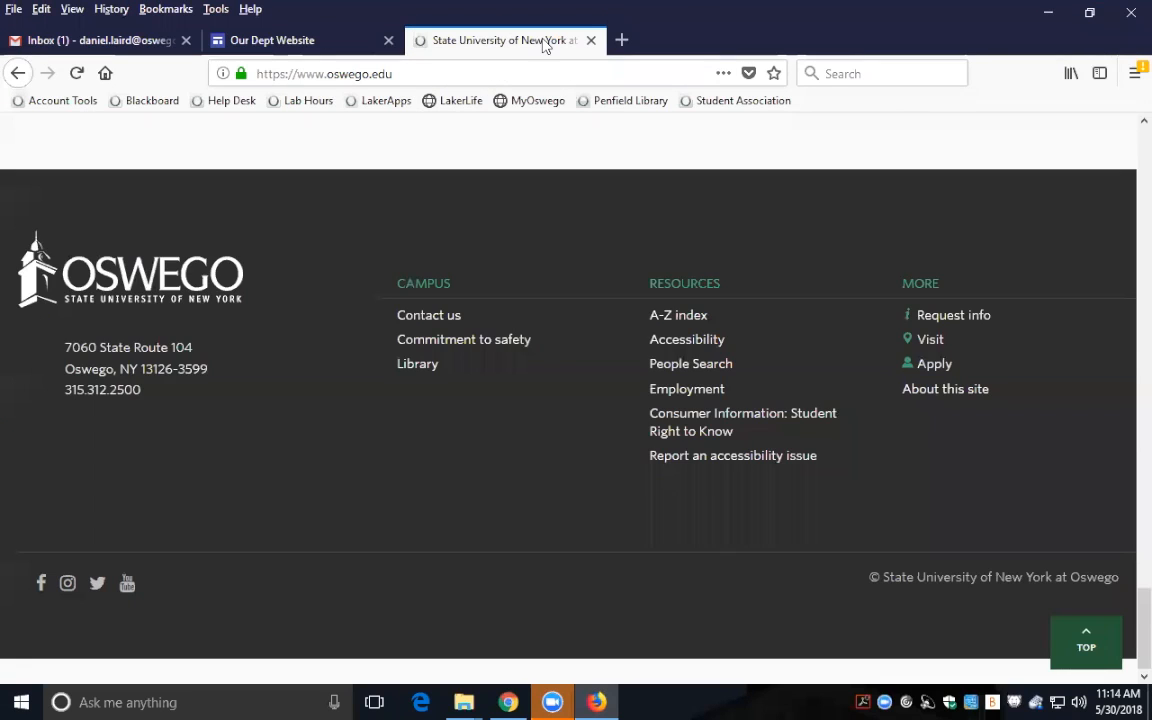
{"action": "scroll", "coordinate": [800, 360], "scroll_direction": "up", "scroll_amount": 5}
{"action": "scroll", "coordinate": [828, 372], "scroll_direction": "down", "scroll_amount": 4}
{"action": "left_click", "coordinate": [128, 585]}
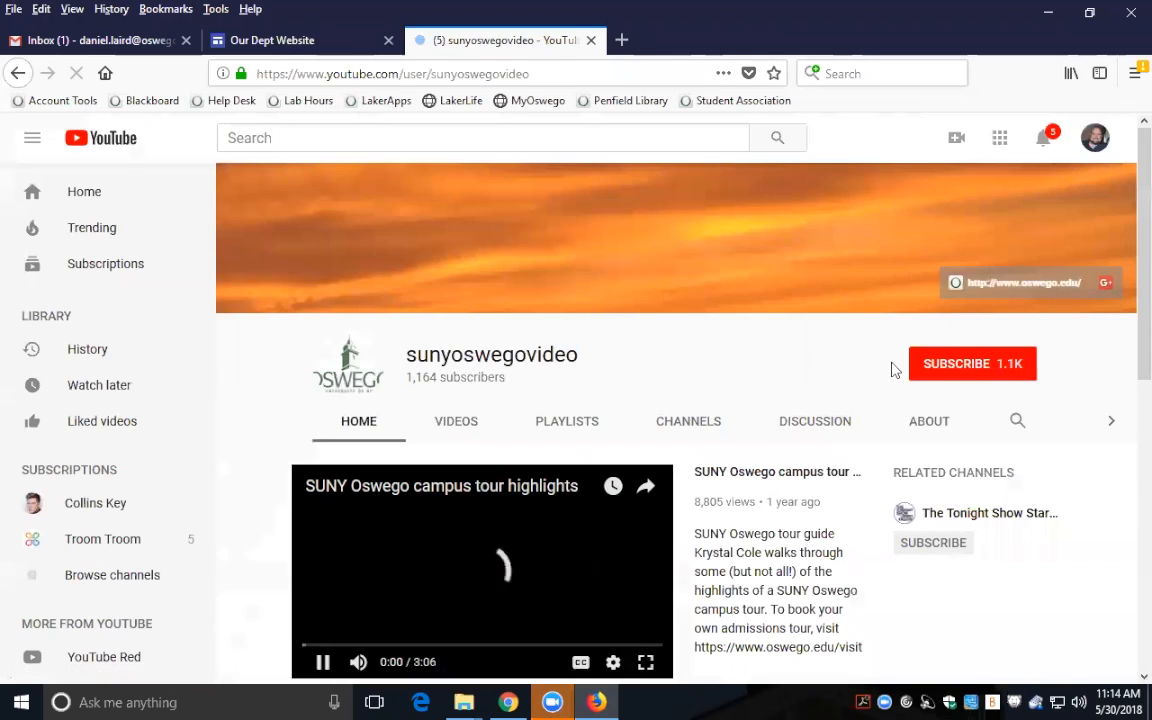
{"action": "scroll", "coordinate": [751, 347], "scroll_direction": "down", "scroll_amount": 3}
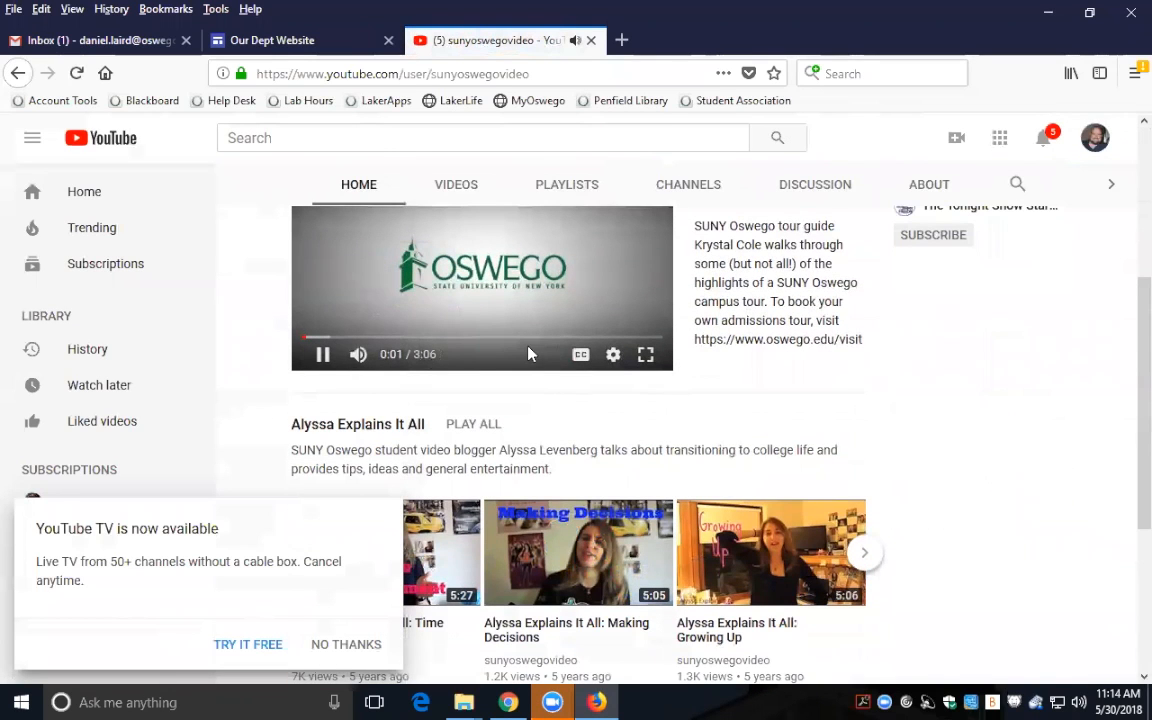
{"action": "scroll", "coordinate": [481, 386], "scroll_direction": "up", "scroll_amount": 3}
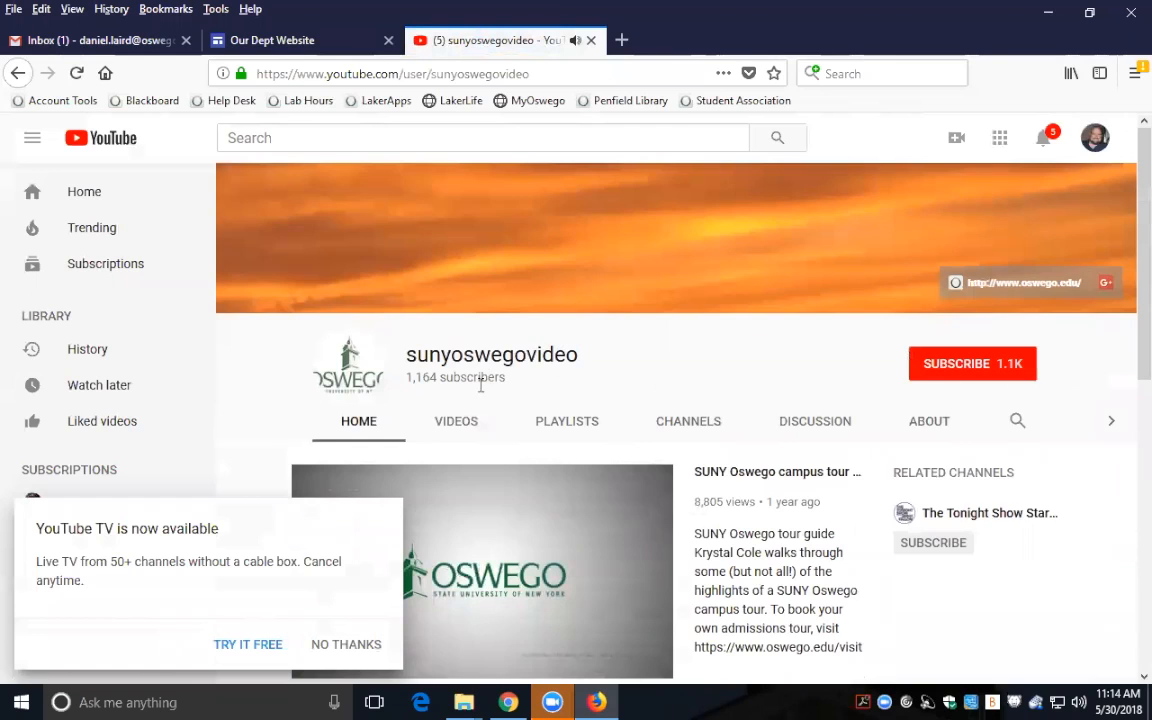
{"action": "scroll", "coordinate": [429, 408], "scroll_direction": "down", "scroll_amount": 2}
{"action": "left_click", "coordinate": [404, 388]}
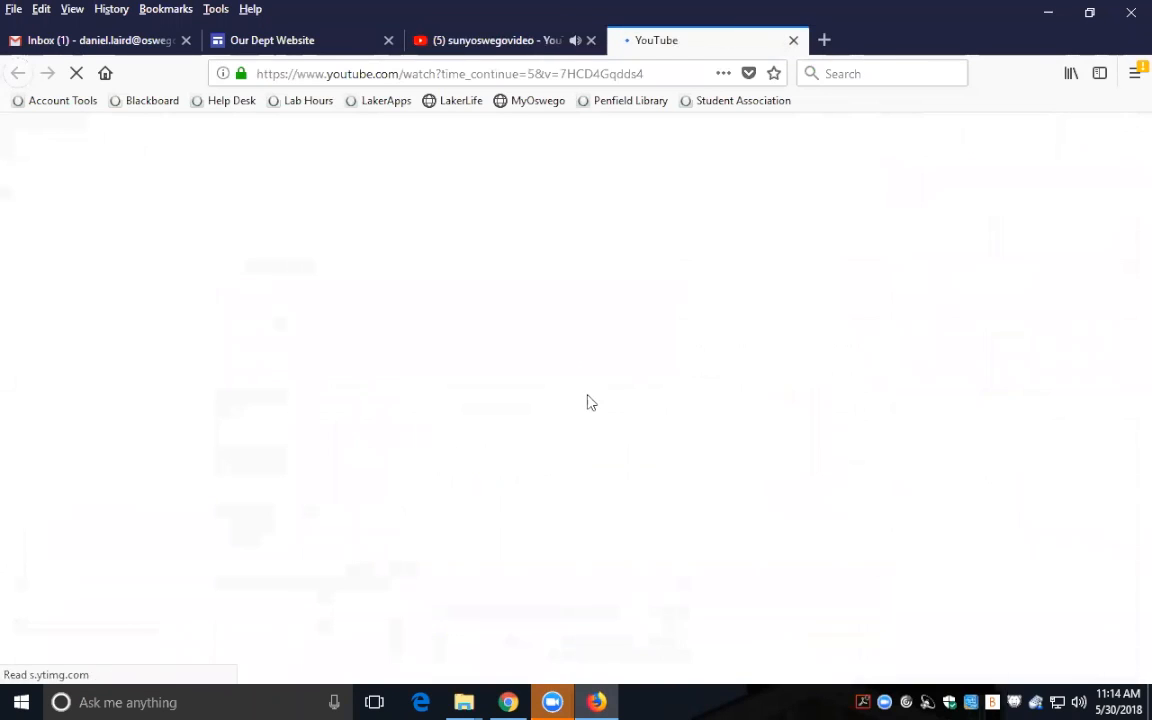
Step: Pause the campus tour video and copy its full iframe embed code from the sharing options
{"action": "scroll", "coordinate": [448, 345], "scroll_direction": "down", "scroll_amount": 3}
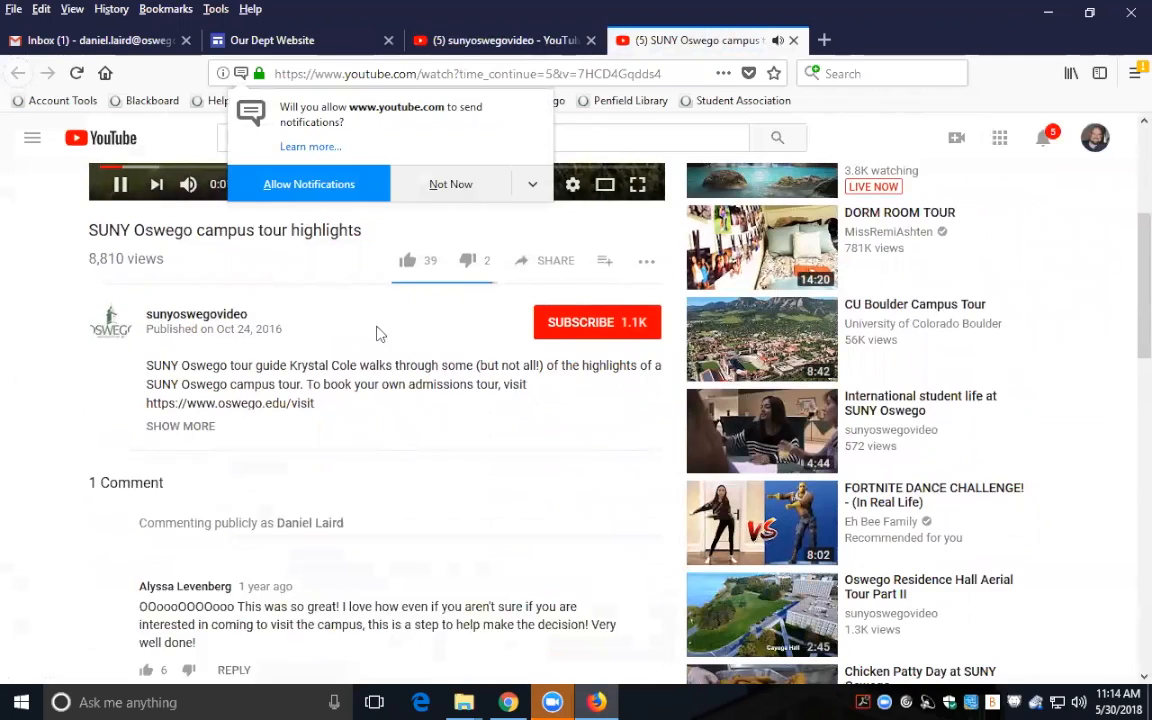
{"action": "scroll", "coordinate": [377, 333], "scroll_direction": "up", "scroll_amount": 3}
{"action": "left_click", "coordinate": [120, 492]}
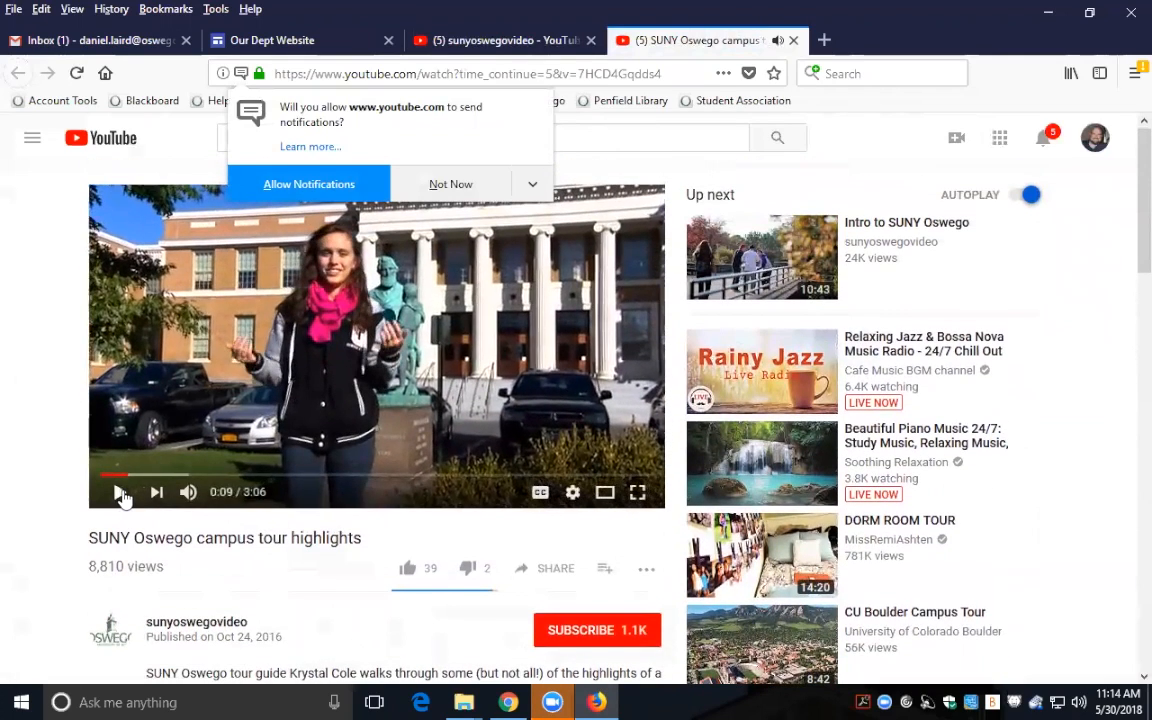
{"action": "left_click", "coordinate": [651, 576]}
{"action": "left_click", "coordinate": [566, 569]}
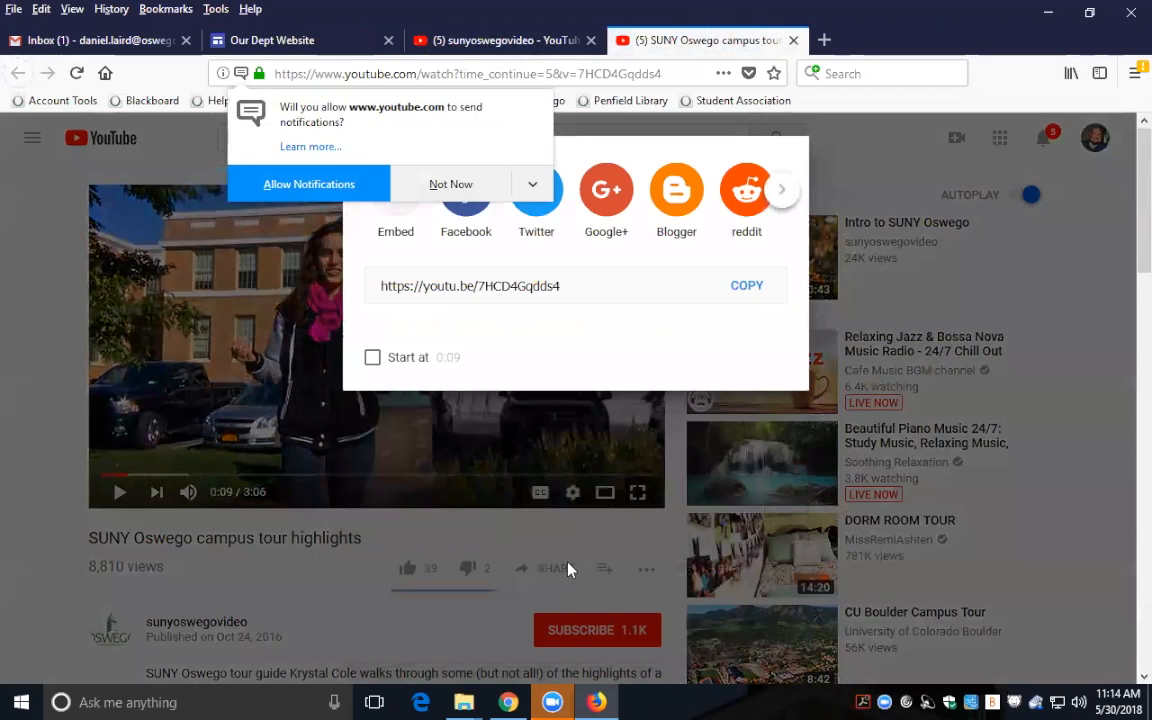
{"action": "left_click", "coordinate": [395, 226]}
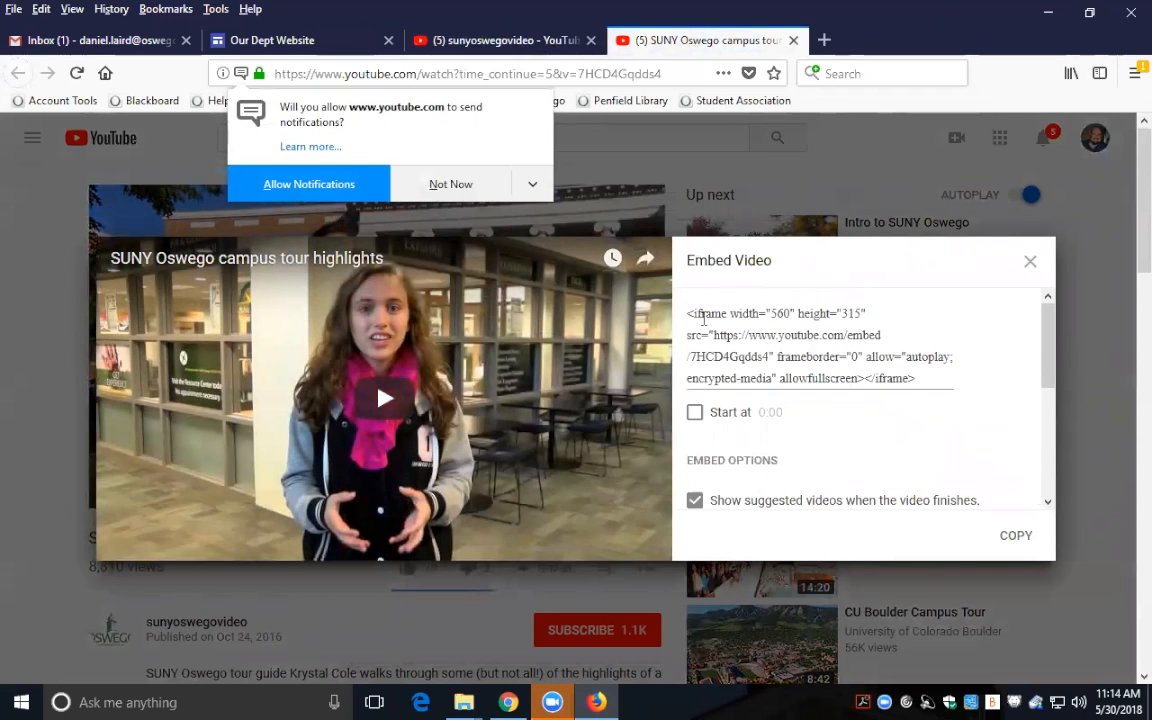
{"action": "left_click_drag", "start_coordinate": [688, 313], "coordinate": [916, 380]}
{"action": "right_click", "coordinate": [768, 326]}
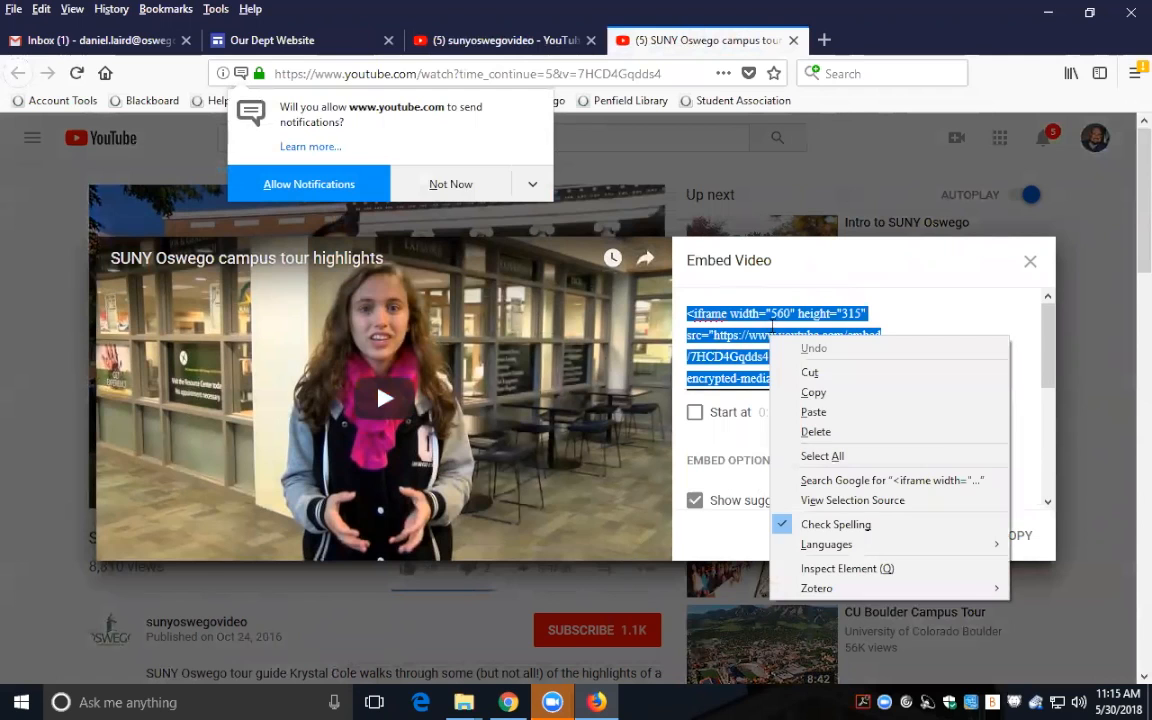
{"action": "left_click", "coordinate": [812, 390]}
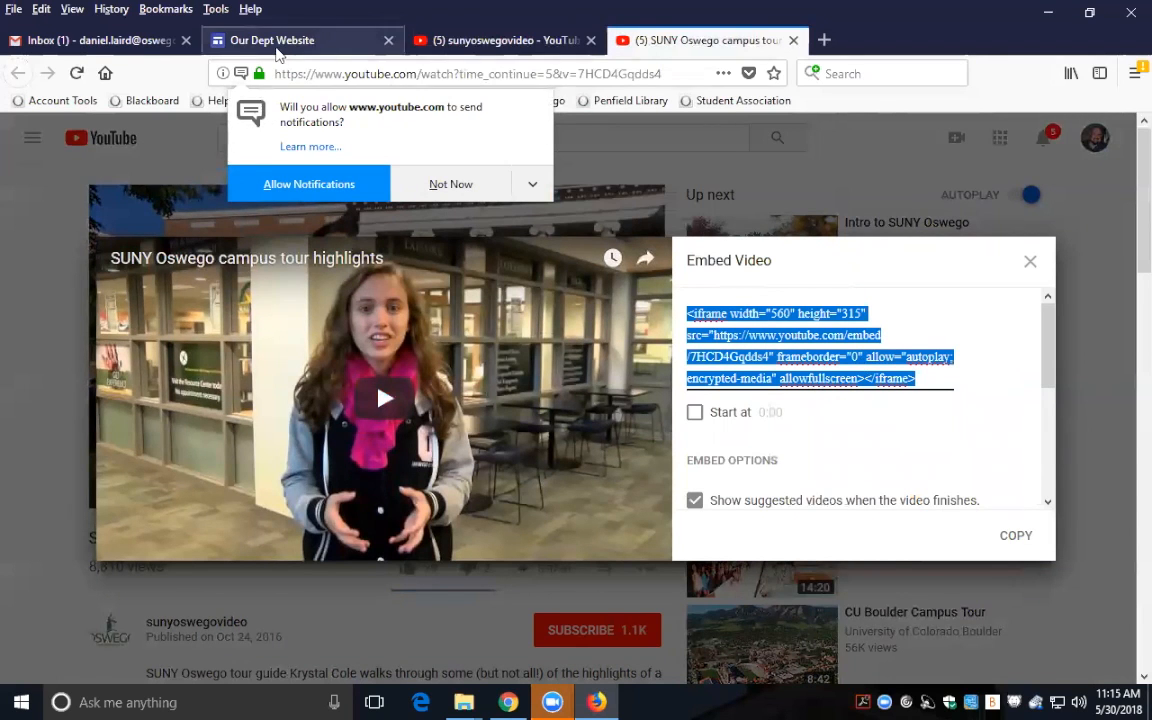
Step: Return to the site editor, paste the copied iframe as embed code, check the video preview and insert it on the Home page
{"action": "left_click", "coordinate": [252, 40]}
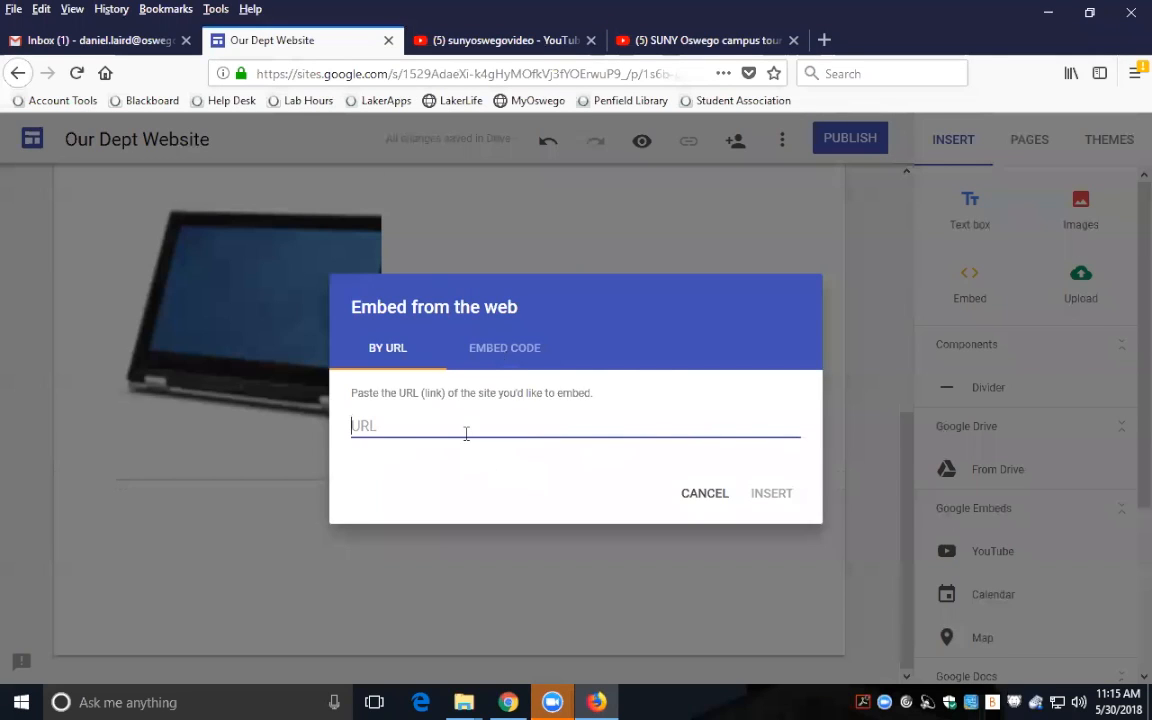
{"action": "left_click", "coordinate": [505, 346]}
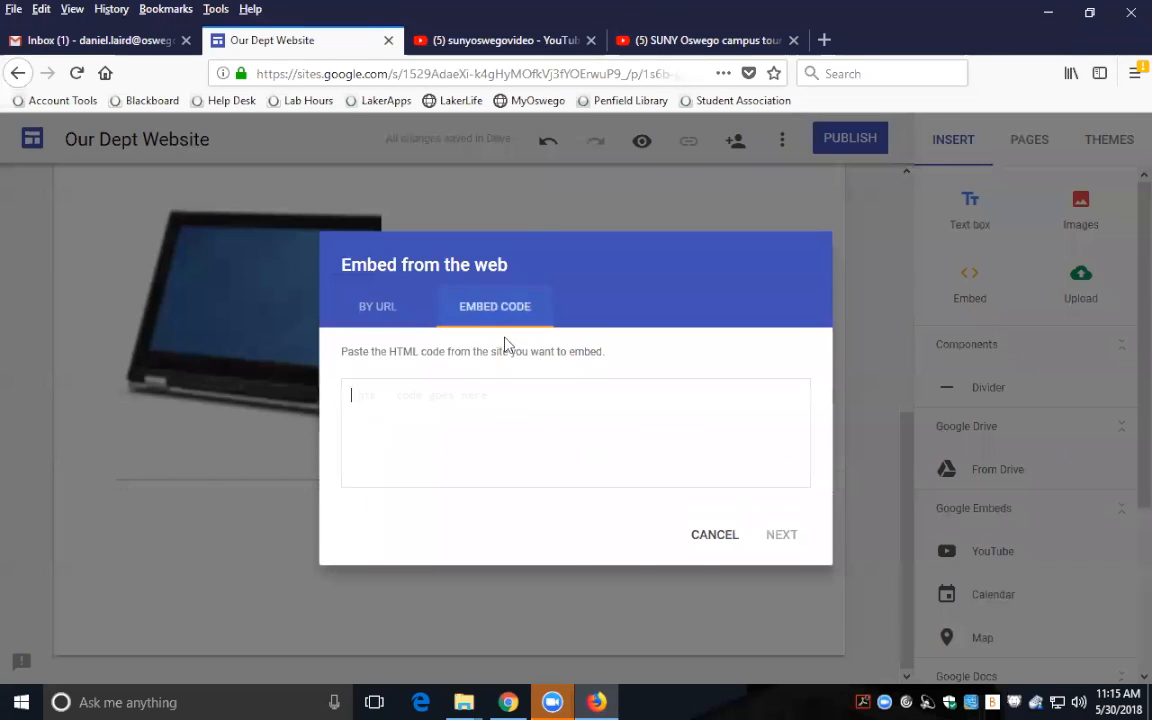
{"action": "right_click", "coordinate": [430, 403]}
{"action": "left_click", "coordinate": [476, 481]}
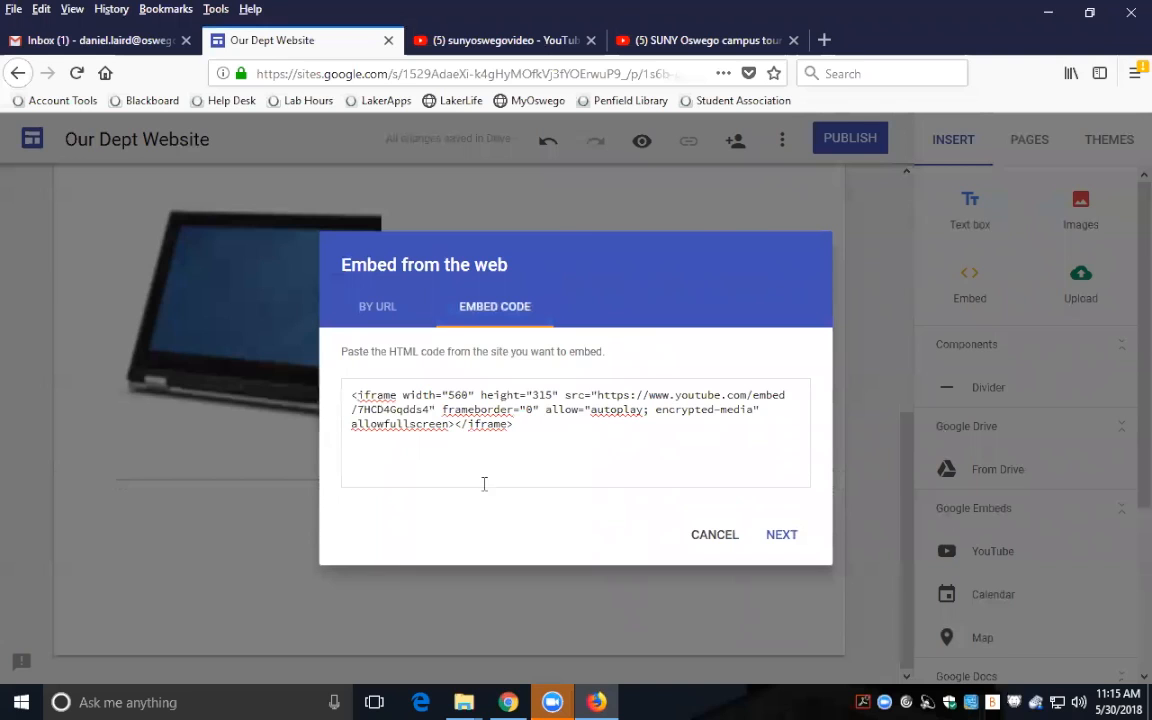
{"action": "left_click", "coordinate": [781, 537]}
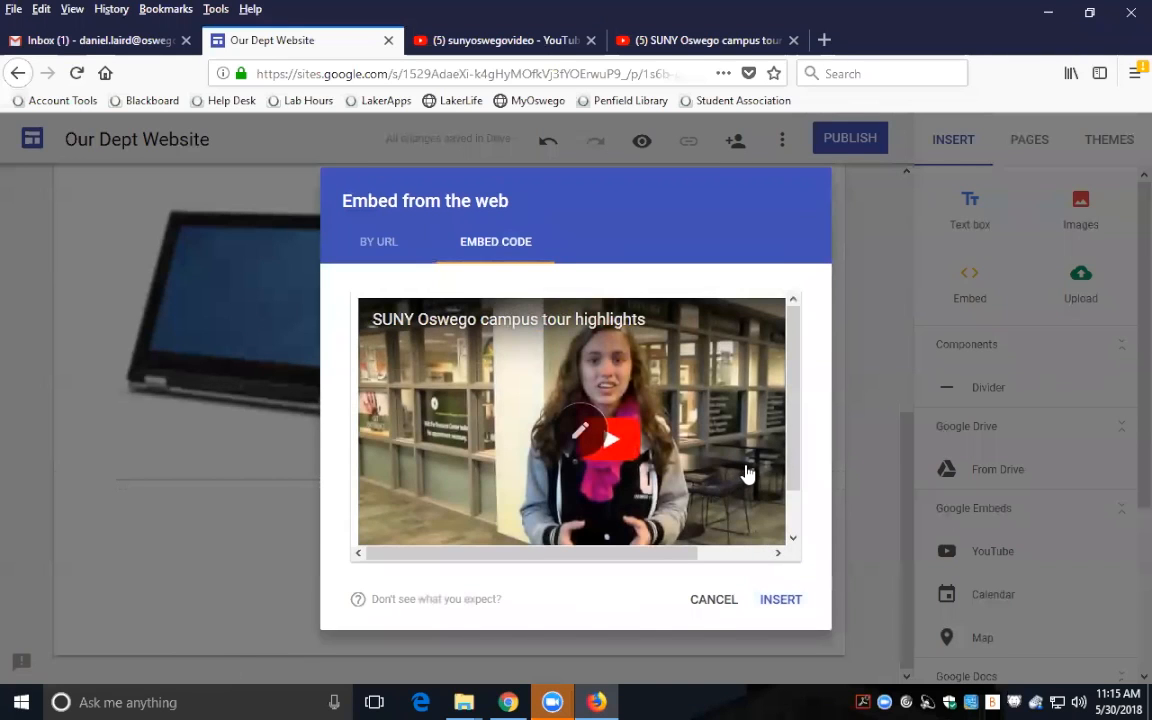
{"action": "scroll", "coordinate": [745, 473], "scroll_direction": "down", "scroll_amount": 1}
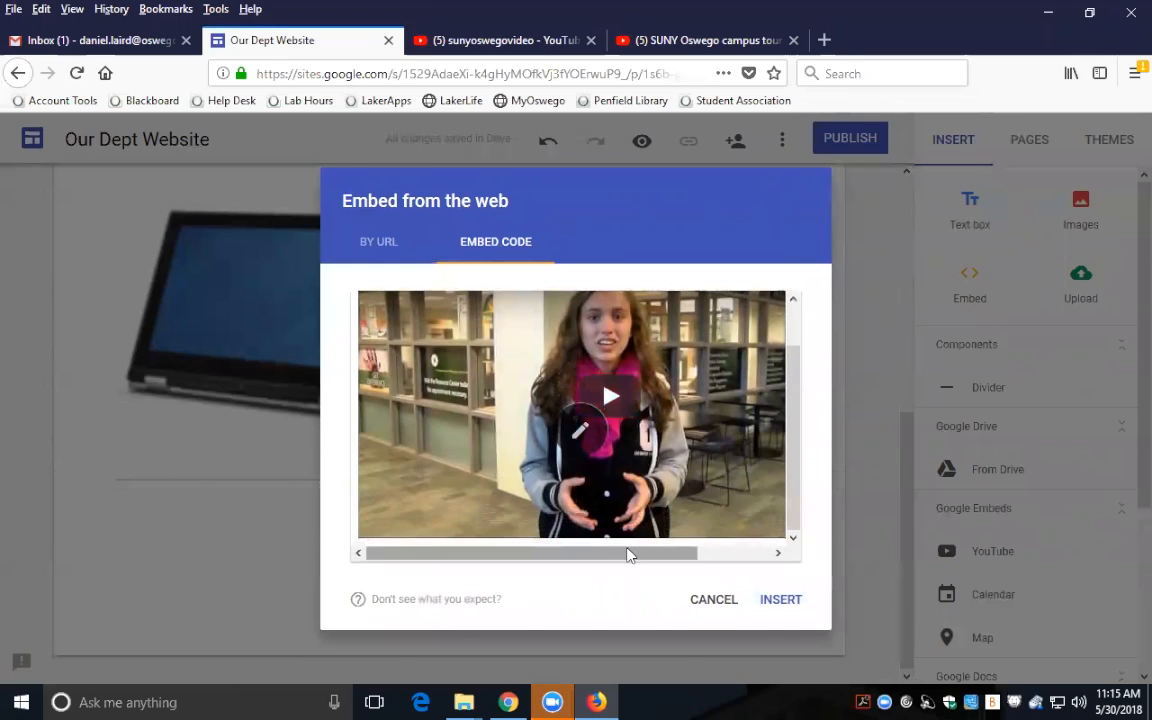
{"action": "left_click_drag", "start_coordinate": [625, 553], "coordinate": [738, 550]}
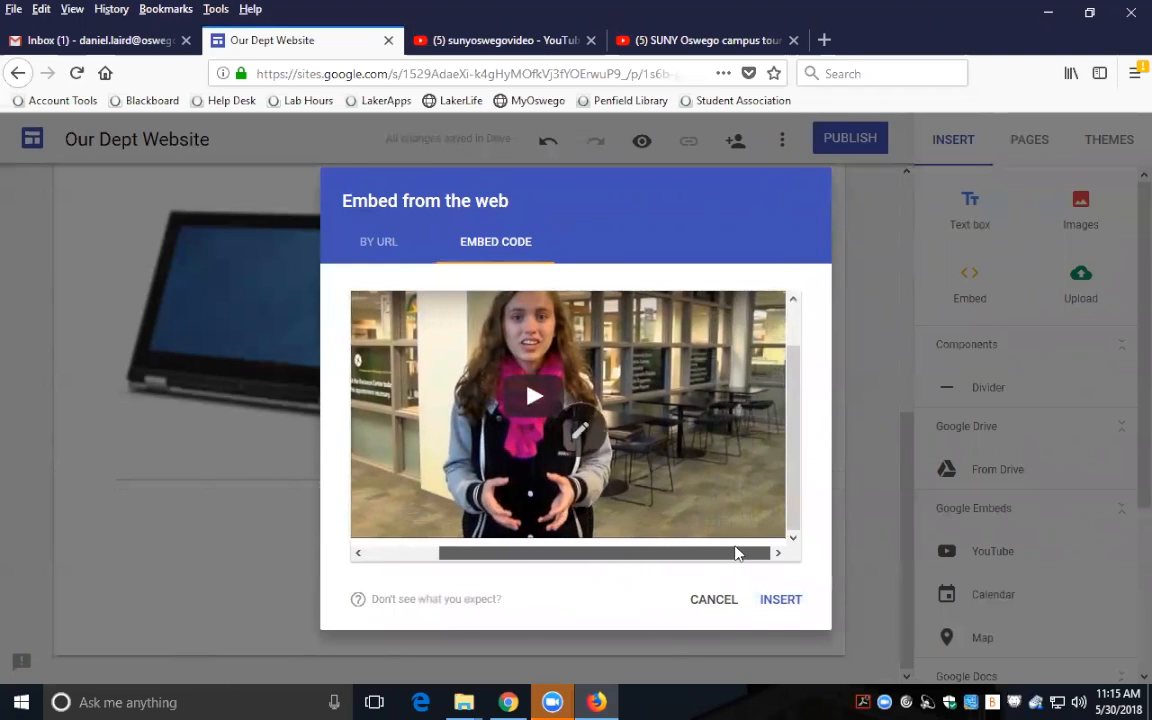
{"action": "left_click", "coordinate": [782, 601]}
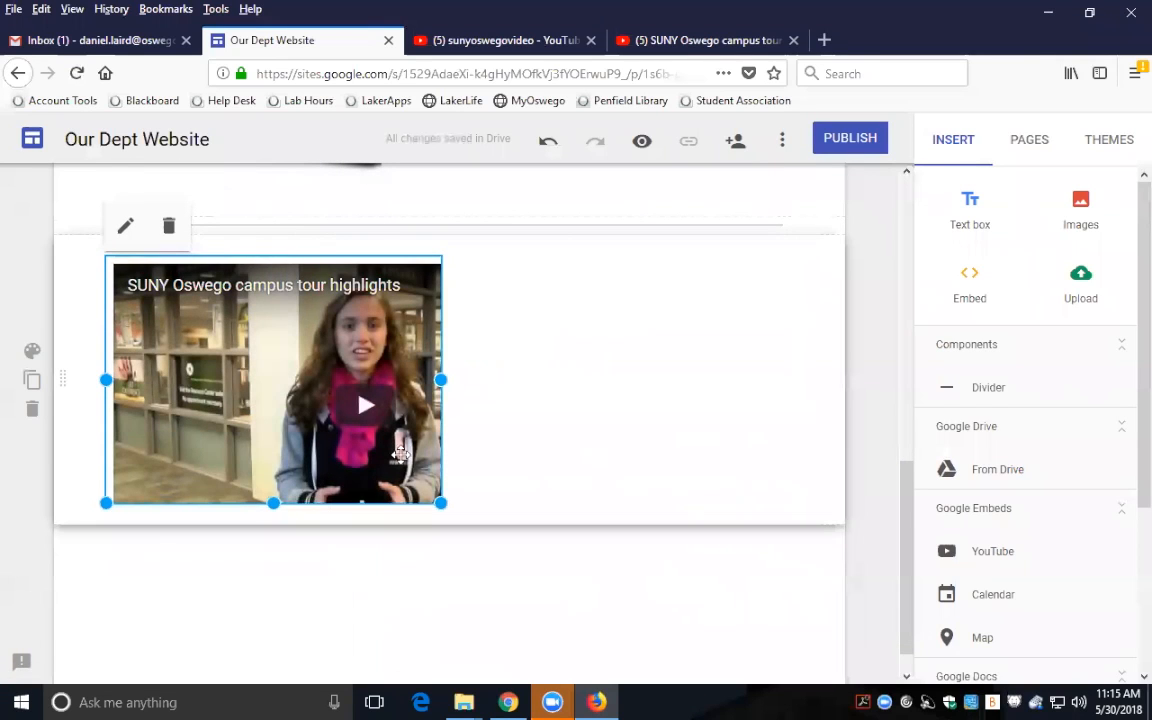
Step: Preview the full-width Home page, then play and pause the embedded campus tour video near the end of the page
{"action": "scroll", "coordinate": [580, 470], "scroll_direction": "up", "scroll_amount": 2}
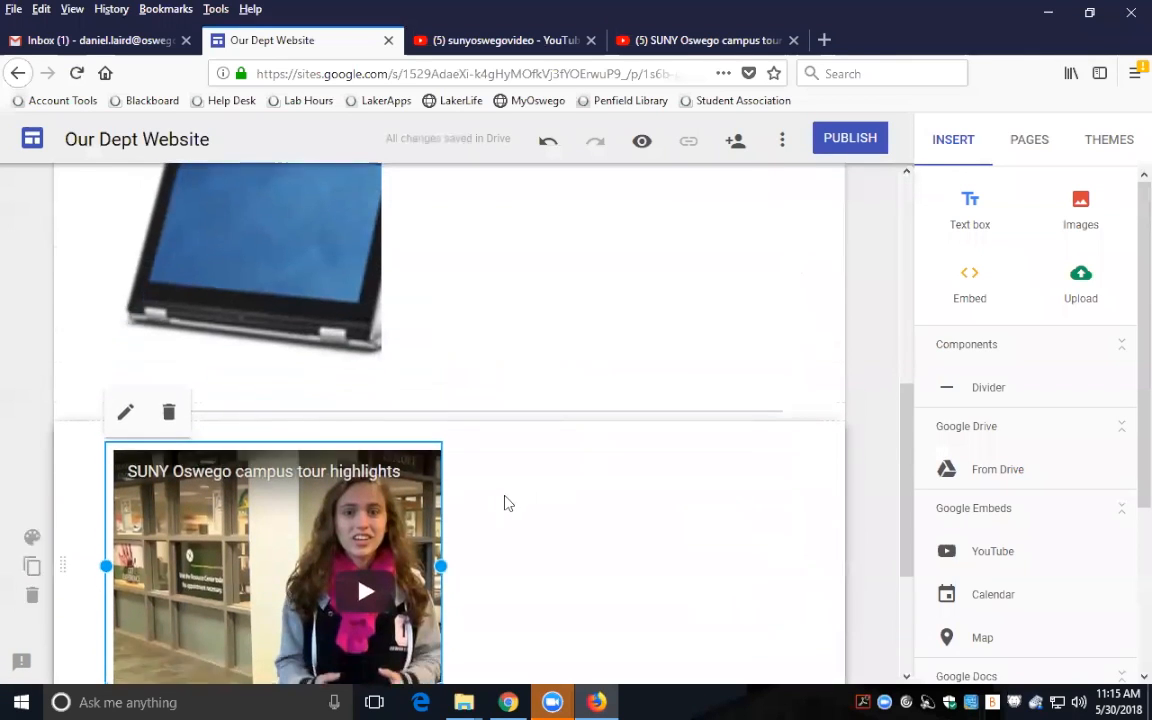
{"action": "scroll", "coordinate": [520, 495], "scroll_direction": "down", "scroll_amount": 2}
{"action": "left_click", "coordinate": [560, 487]}
{"action": "scroll", "coordinate": [620, 485], "scroll_direction": "up", "scroll_amount": 1}
{"action": "scroll", "coordinate": [128, 328], "scroll_direction": "up", "scroll_amount": 5}
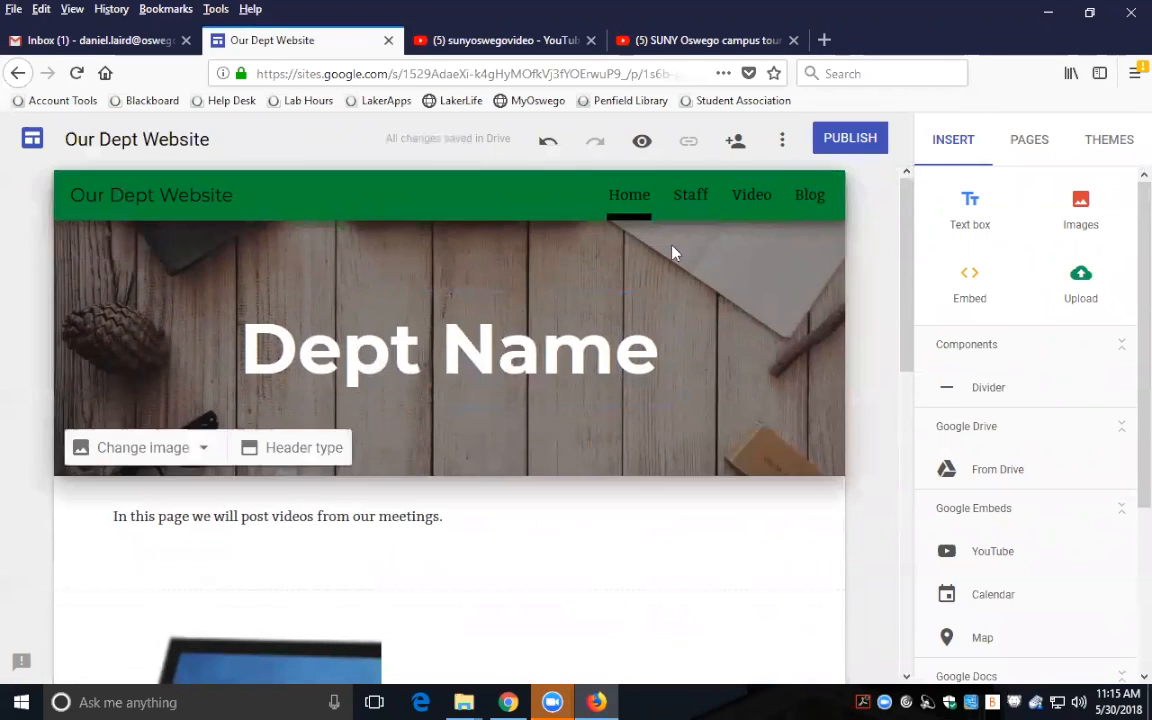
{"action": "left_click", "coordinate": [642, 141]}
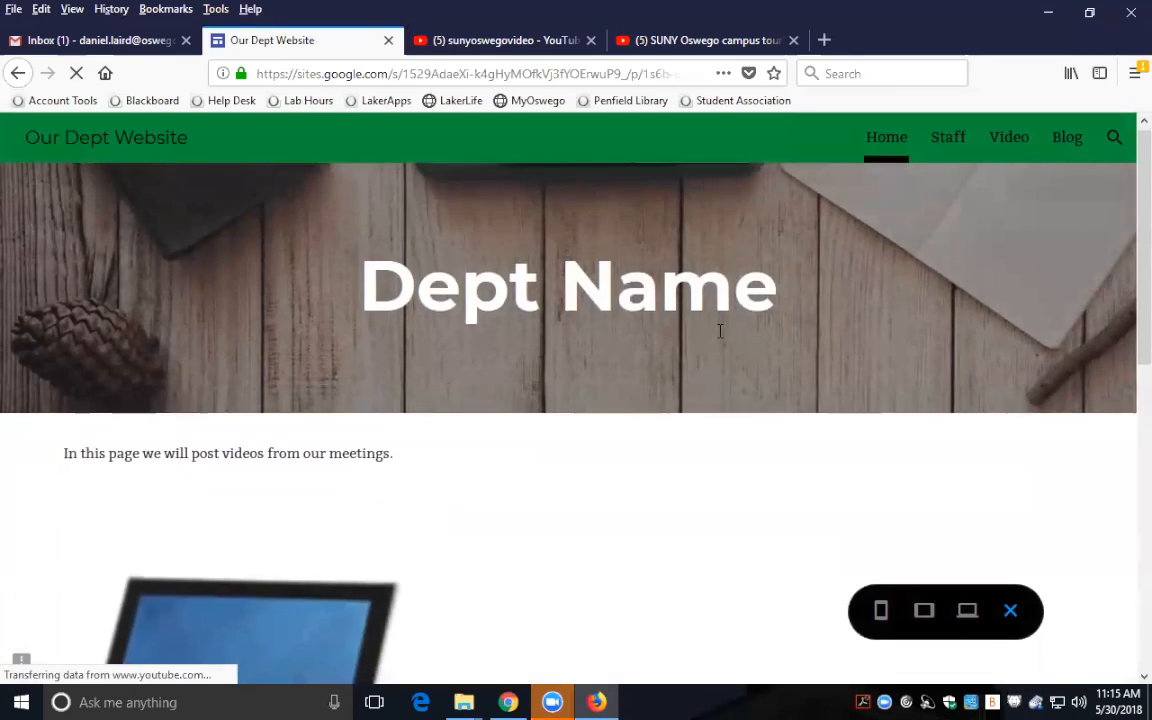
{"action": "scroll", "coordinate": [720, 337], "scroll_direction": "down", "scroll_amount": 10}
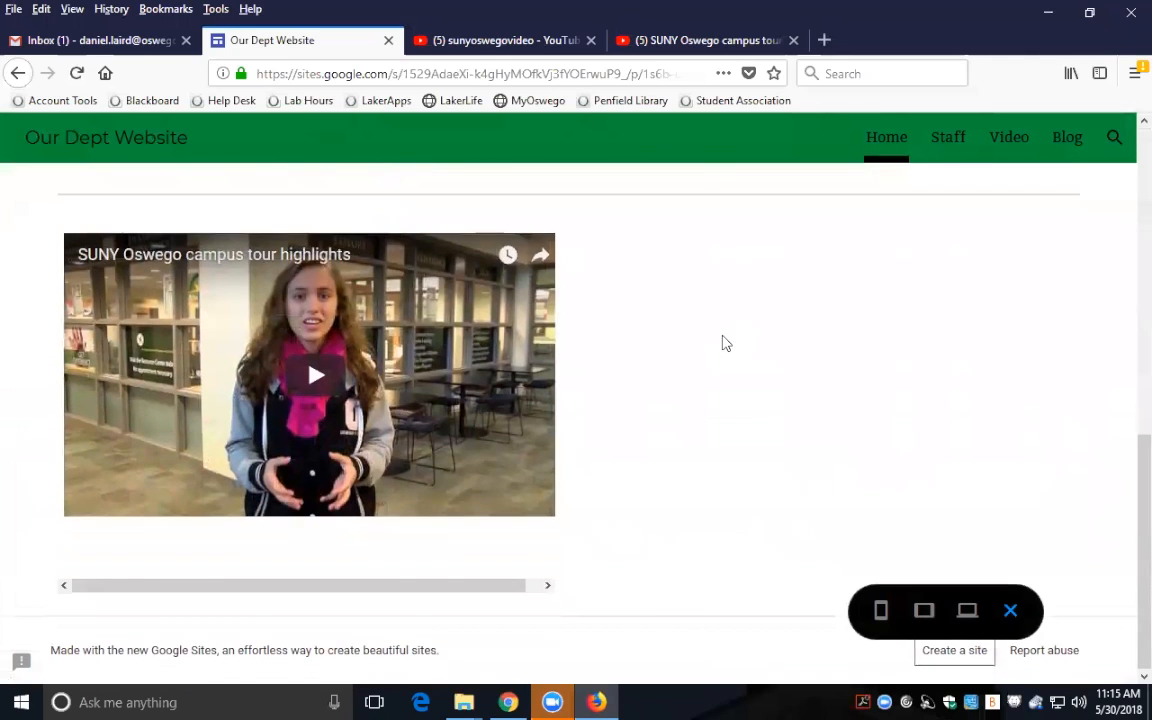
{"action": "left_click", "coordinate": [368, 292]}
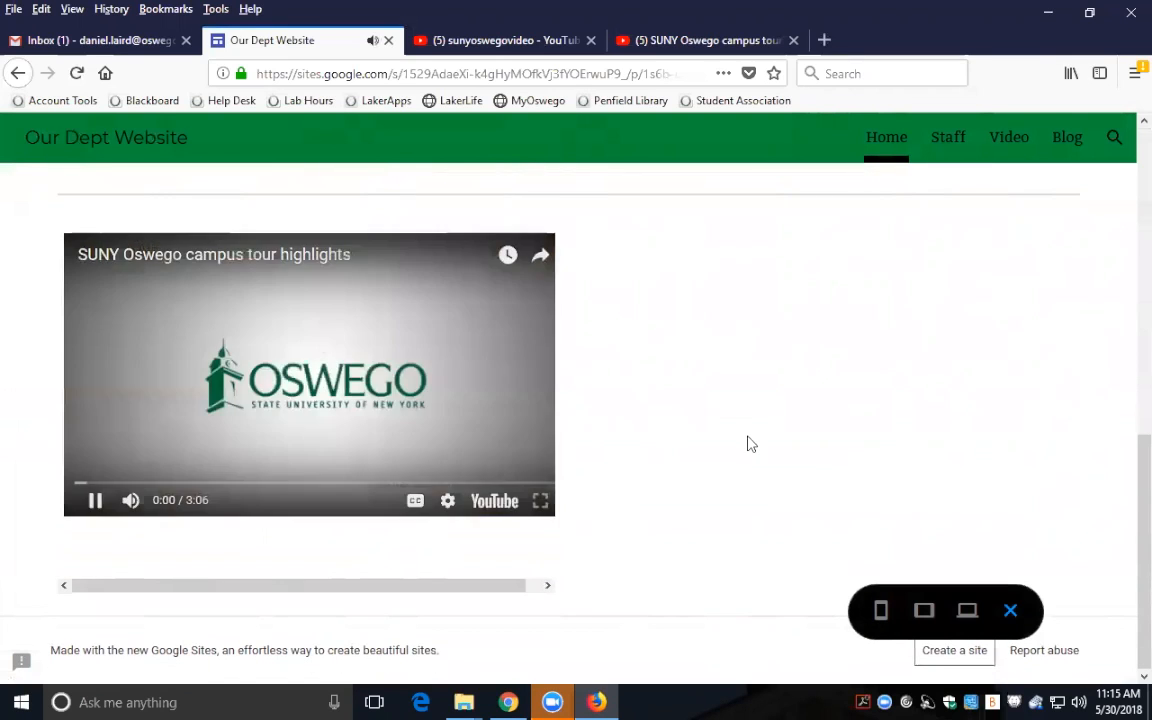
{"action": "left_click", "coordinate": [95, 501]}
{"action": "scroll", "coordinate": [505, 503], "scroll_direction": "up", "scroll_amount": 5}
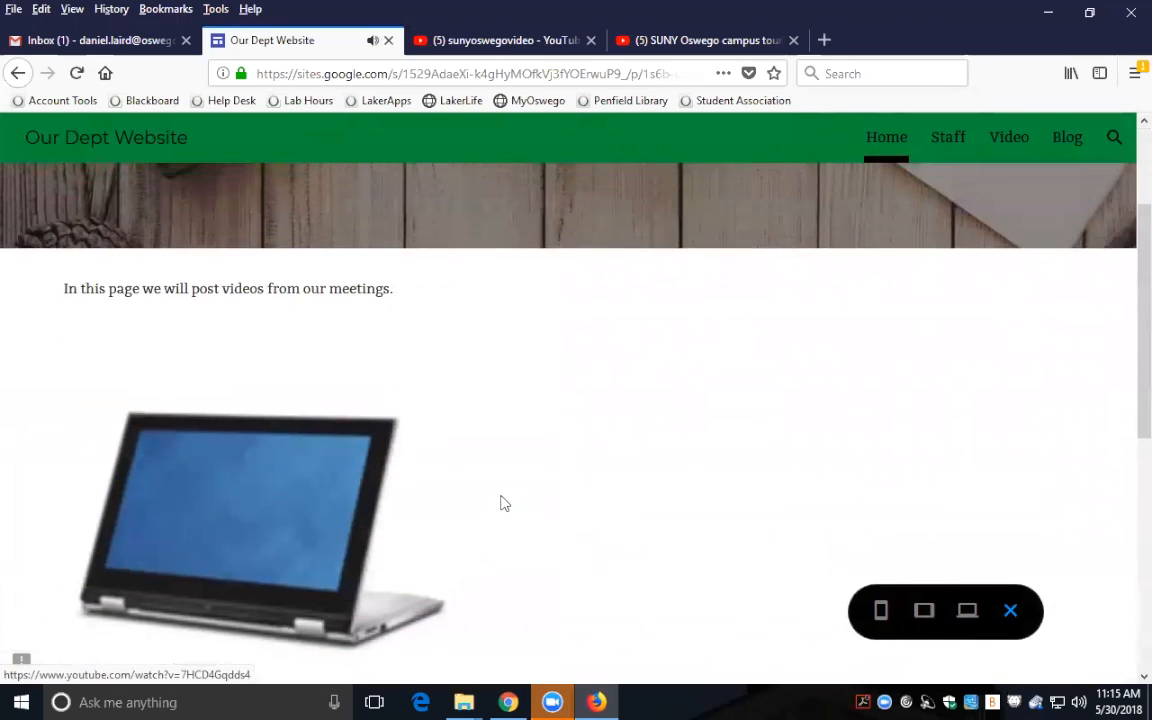
{"action": "scroll", "coordinate": [500, 502], "scroll_direction": "up", "scroll_amount": 2}
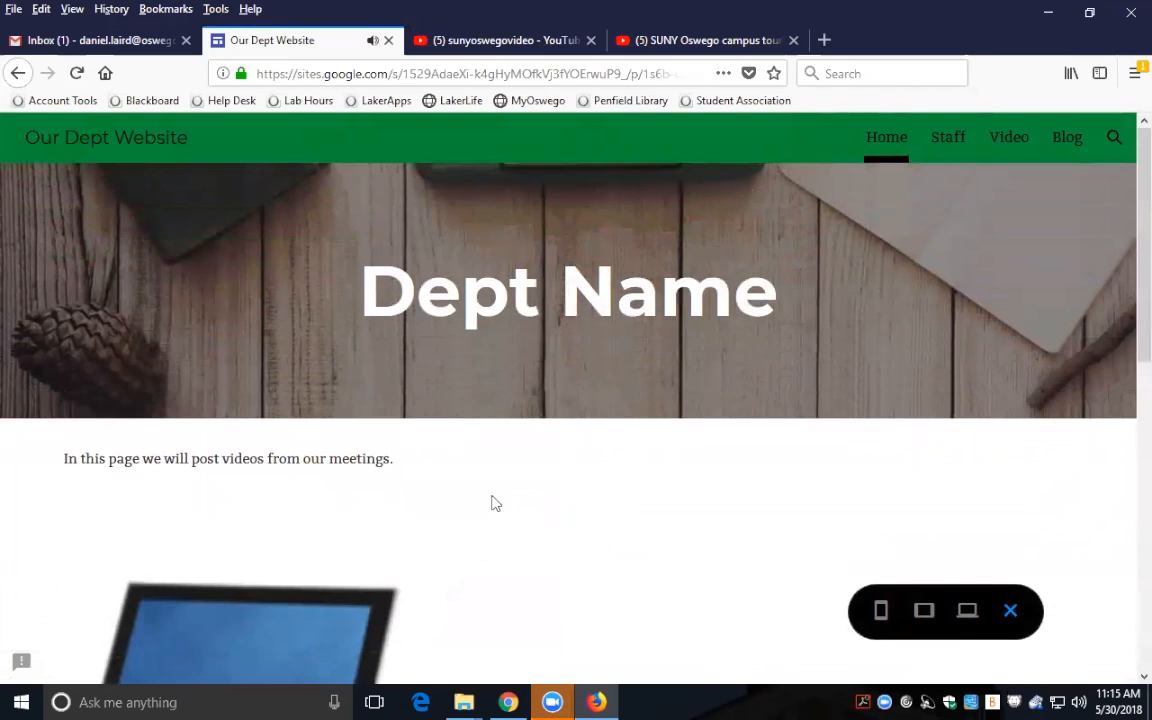
Step: Switch the preview to phone size and check how the embedded campus tour video plays and fits its frame
{"action": "left_click", "coordinate": [881, 612]}
{"action": "scroll", "coordinate": [481, 381], "scroll_direction": "down", "scroll_amount": 5}
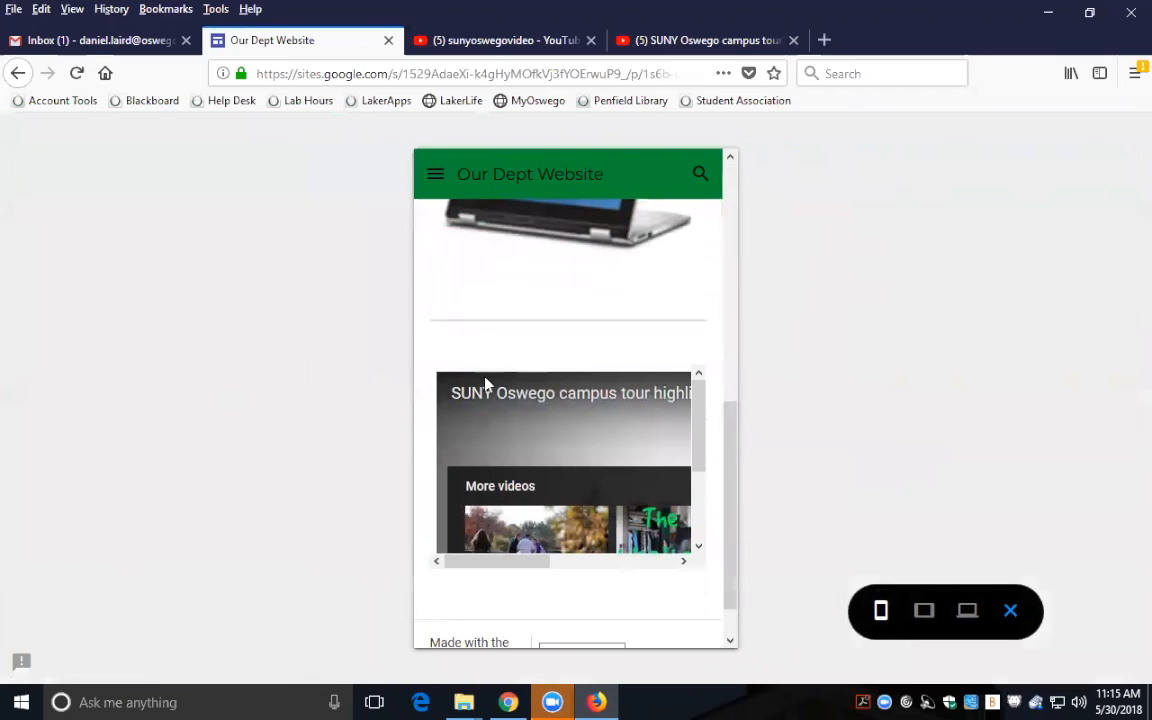
{"action": "left_click", "coordinate": [571, 442]}
{"action": "mouse_move", "coordinate": [535, 563]}
{"action": "left_mouse_down"}
{"action": "mouse_move", "coordinate": [662, 564]}
{"action": "mouse_move", "coordinate": [535, 563]}
{"action": "left_mouse_up"}
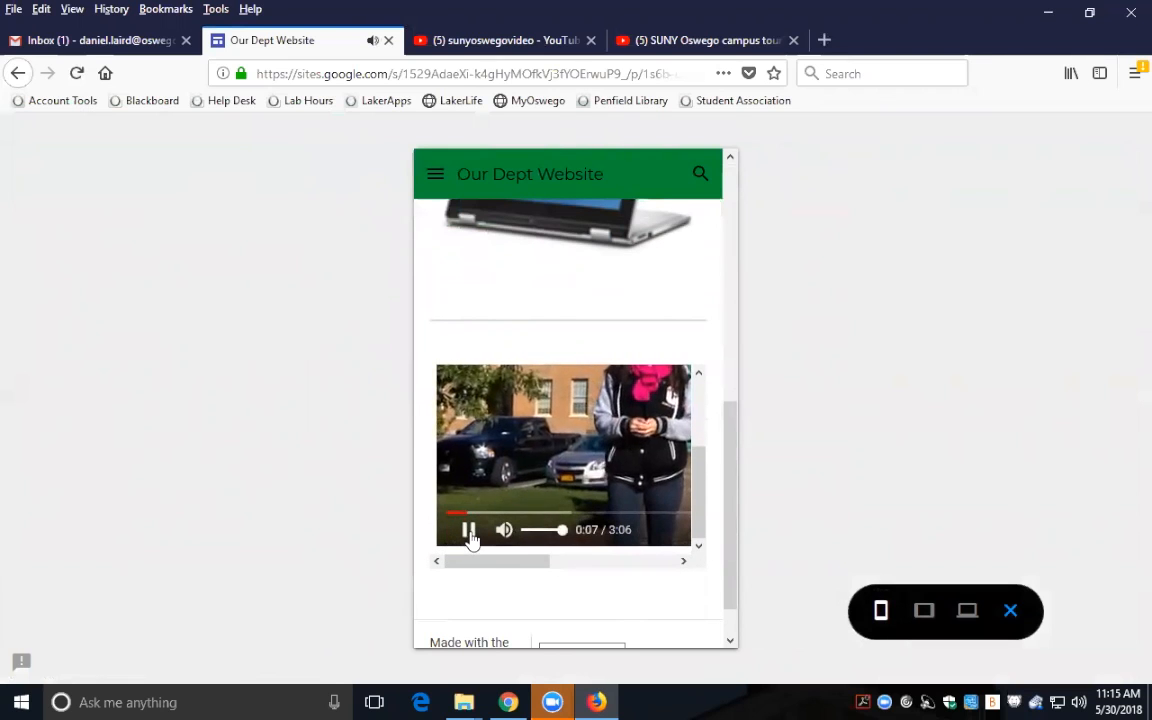
{"action": "left_click", "coordinate": [470, 537]}
{"action": "left_click_drag", "start_coordinate": [504, 563], "coordinate": [625, 546]}
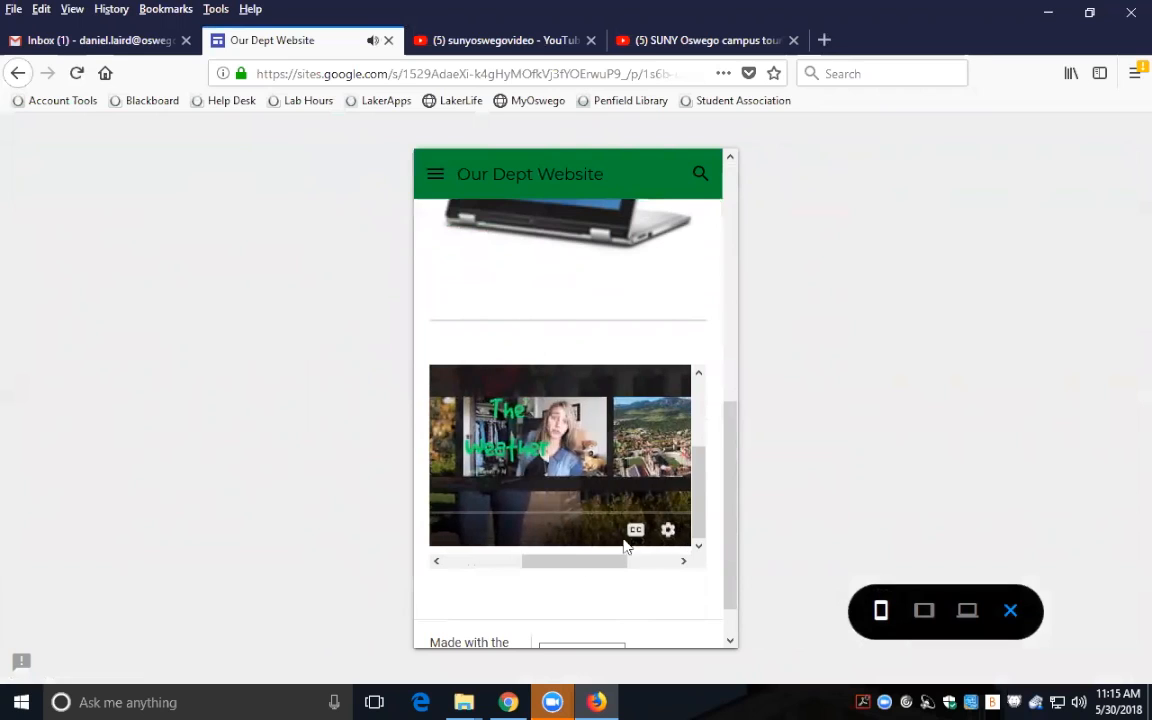
{"action": "left_click_drag", "start_coordinate": [700, 504], "coordinate": [697, 425]}
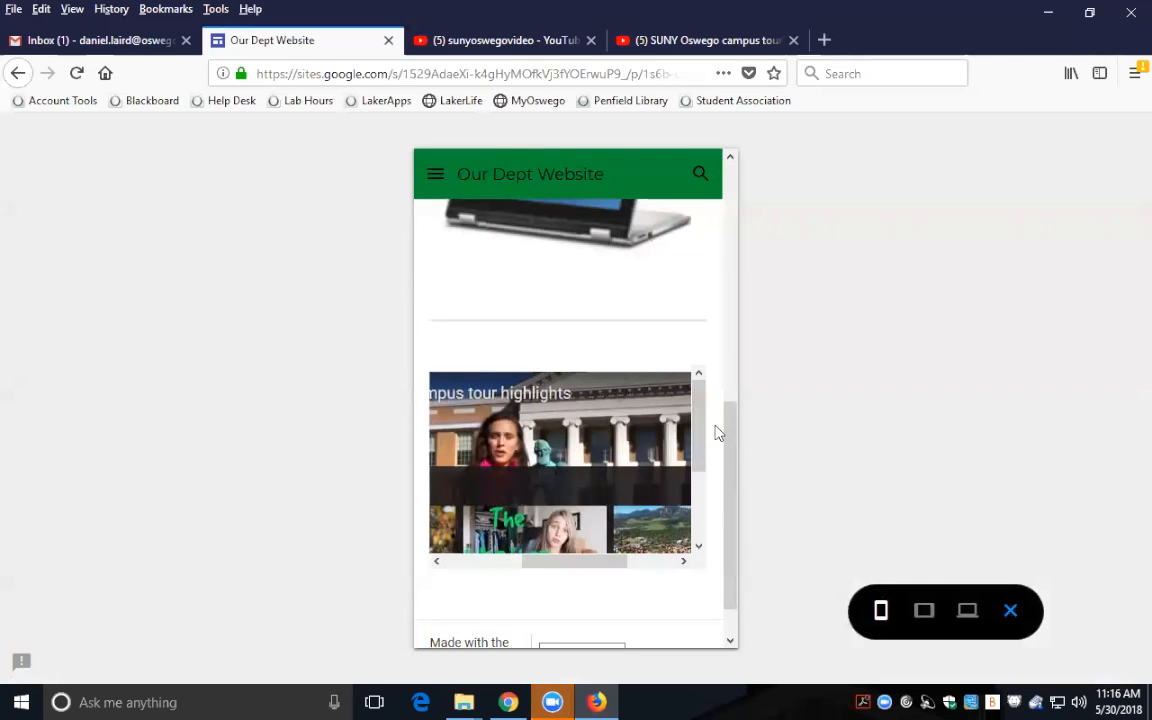
Step: Return to the campus tour video's YouTube page, close the embed dialog, decline notifications, and pause the video near its start
{"action": "left_click", "coordinate": [481, 40]}
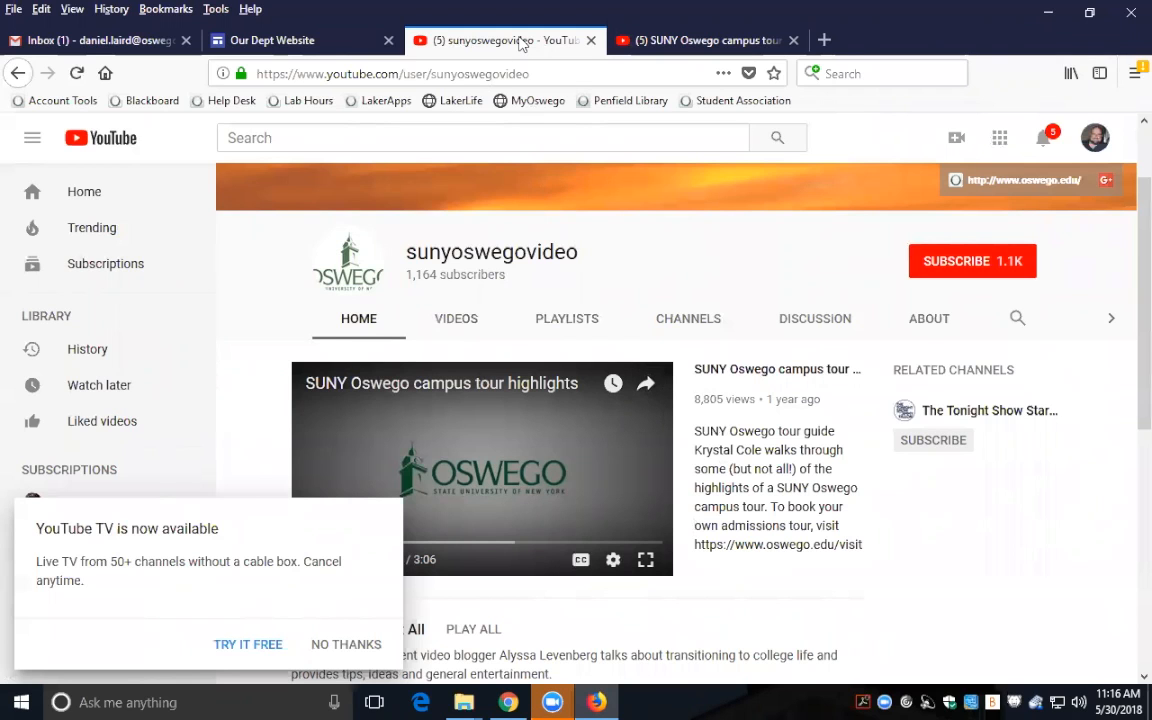
{"action": "left_click", "coordinate": [748, 45]}
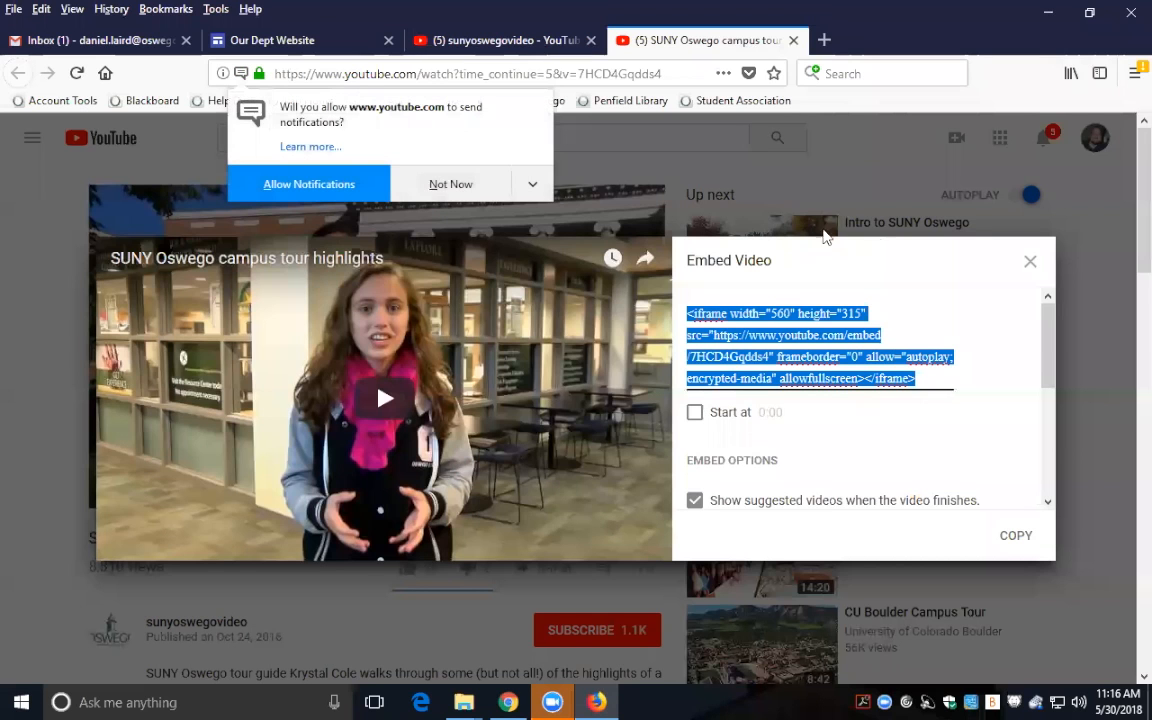
{"action": "left_click", "coordinate": [1033, 262]}
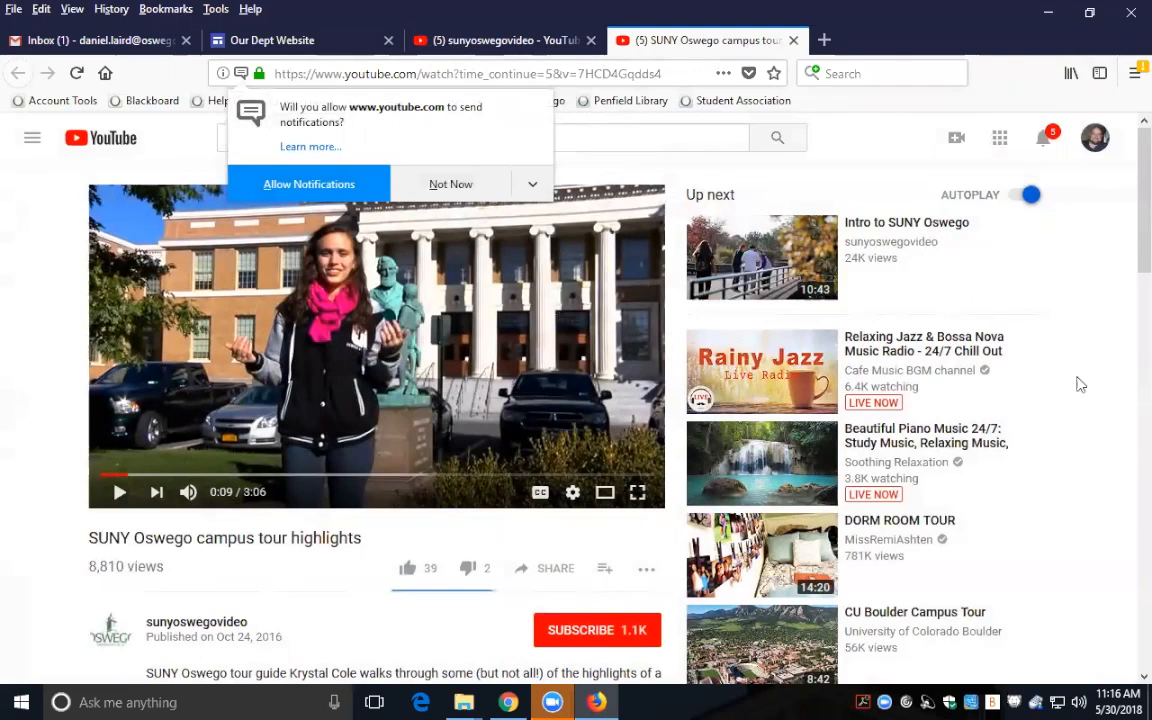
{"action": "left_click", "coordinate": [422, 190]}
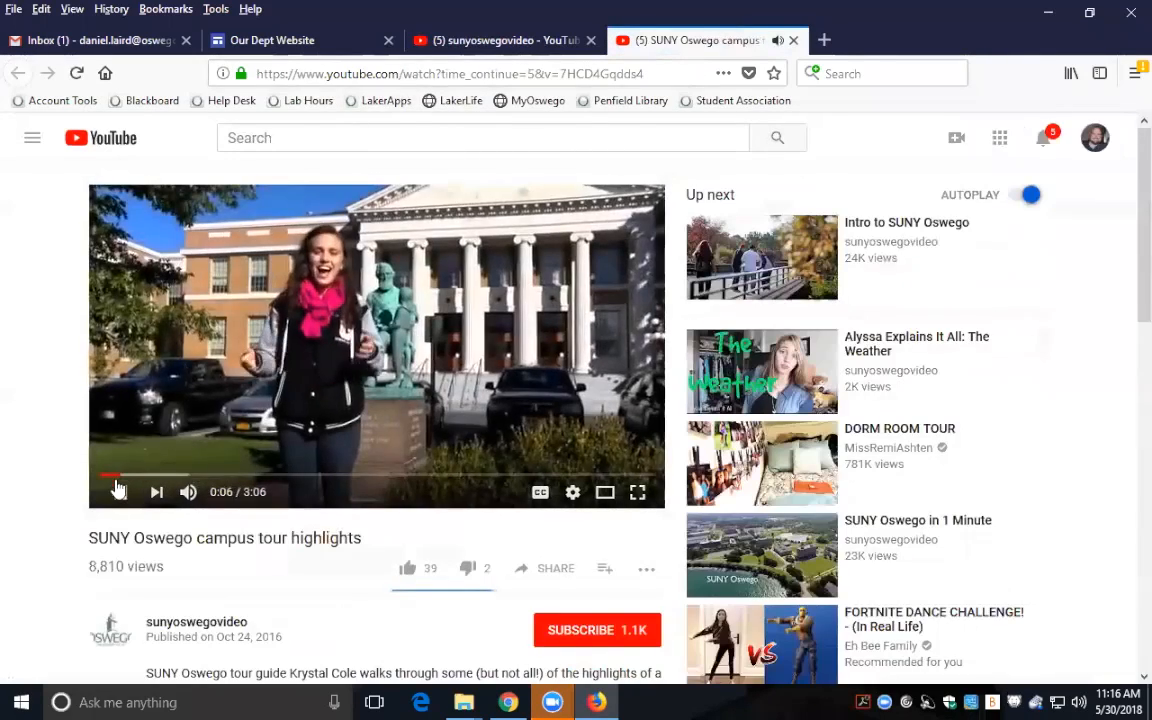
{"action": "left_click_drag", "start_coordinate": [116, 476], "coordinate": [92, 472]}
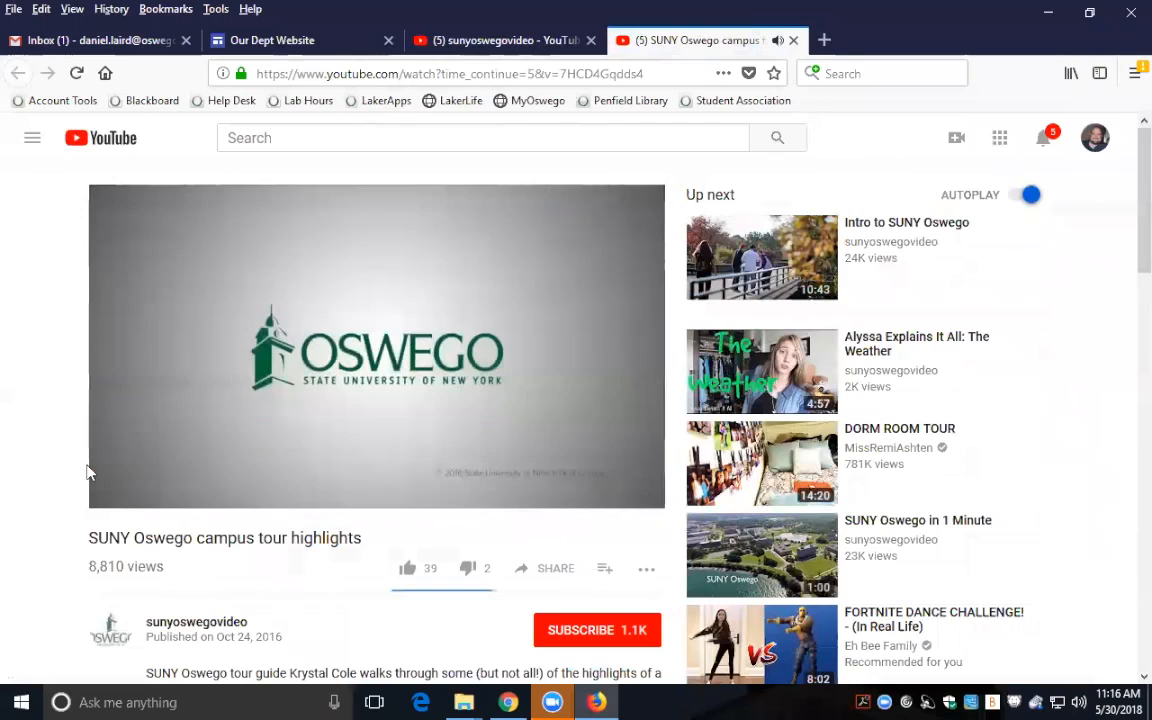
{"action": "left_click", "coordinate": [118, 490]}
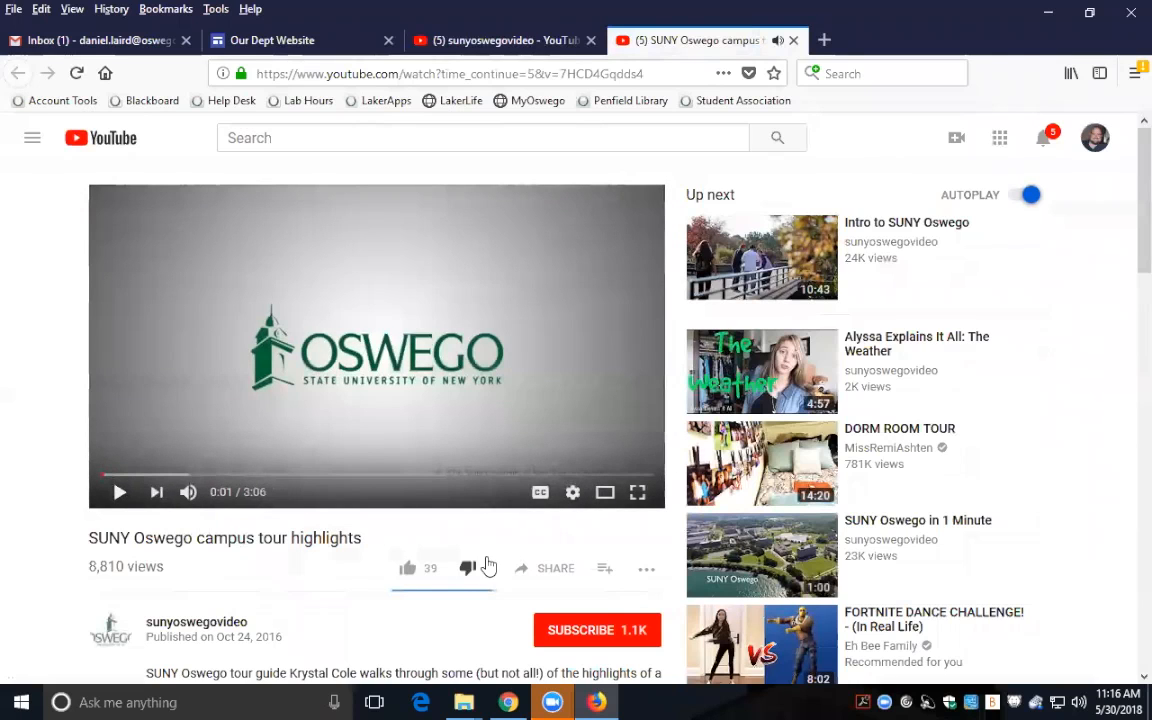
Step: Copy the campus tour video's short share link from YouTube's sharing options
{"action": "left_click", "coordinate": [555, 569]}
{"action": "left_click", "coordinate": [486, 300]}
{"action": "key", "text": "ctrl+c"}
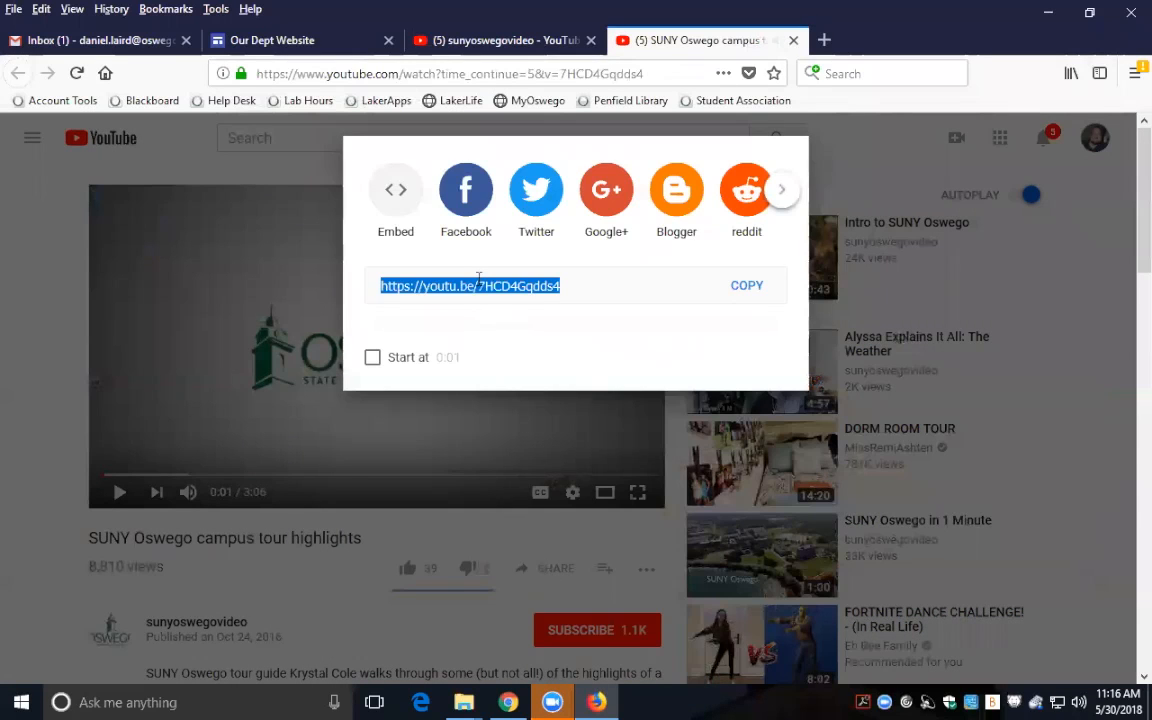
{"action": "right_click", "coordinate": [480, 284]}
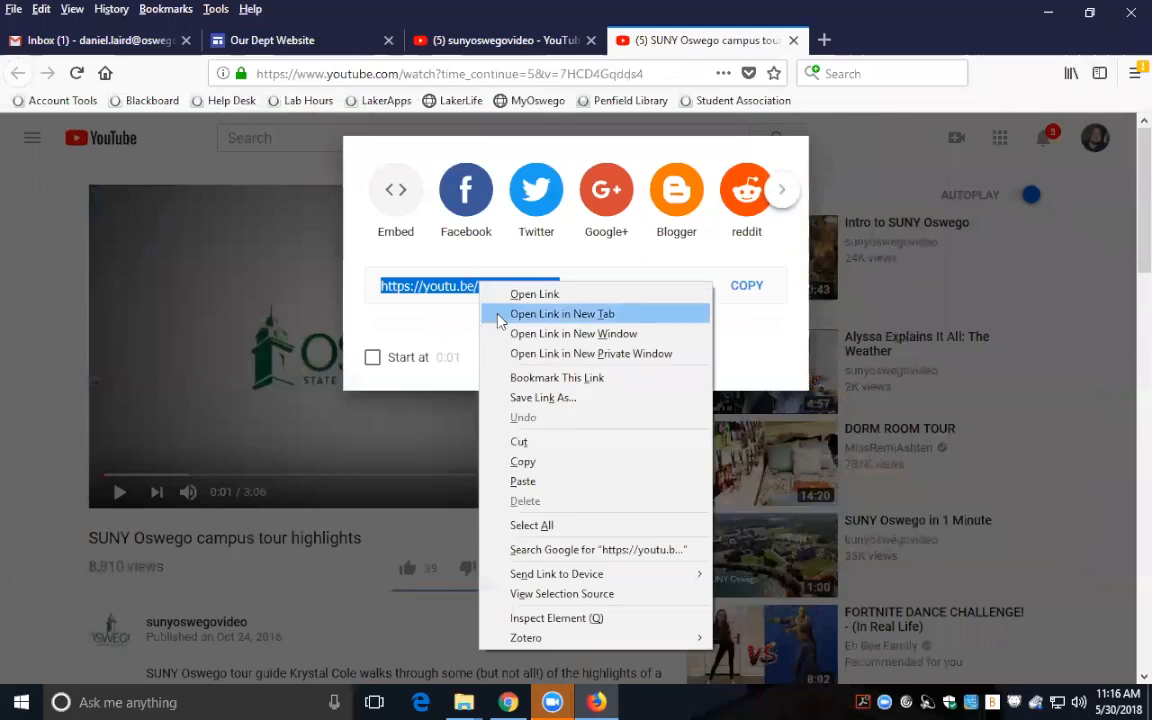
{"action": "left_click", "coordinate": [522, 462]}
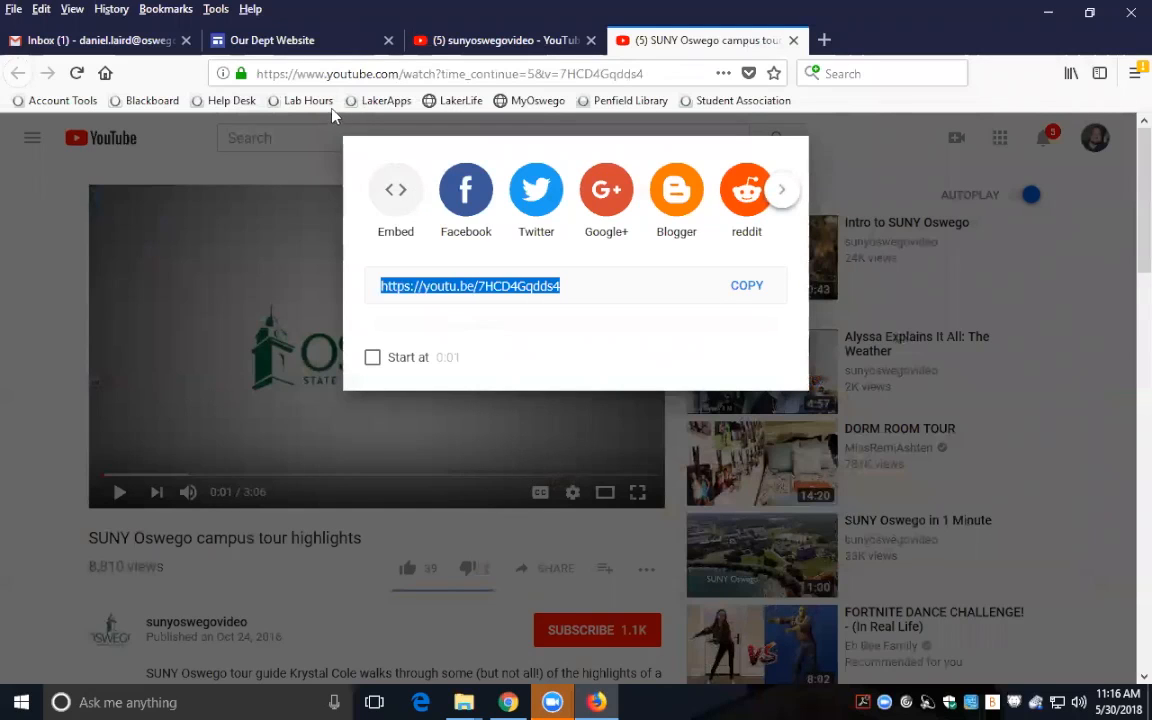
Step: Return to the site editor, leave the preview, and search for a YouTube video to insert using the copied link
{"action": "left_click", "coordinate": [288, 42]}
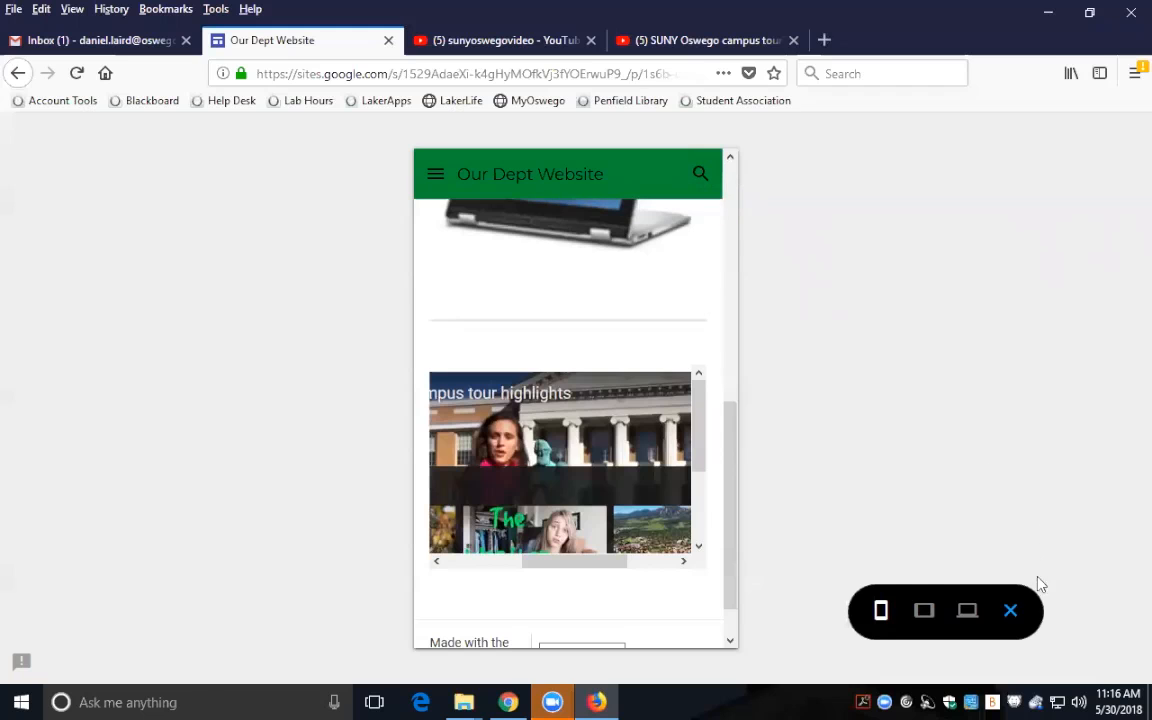
{"action": "left_click", "coordinate": [1010, 610]}
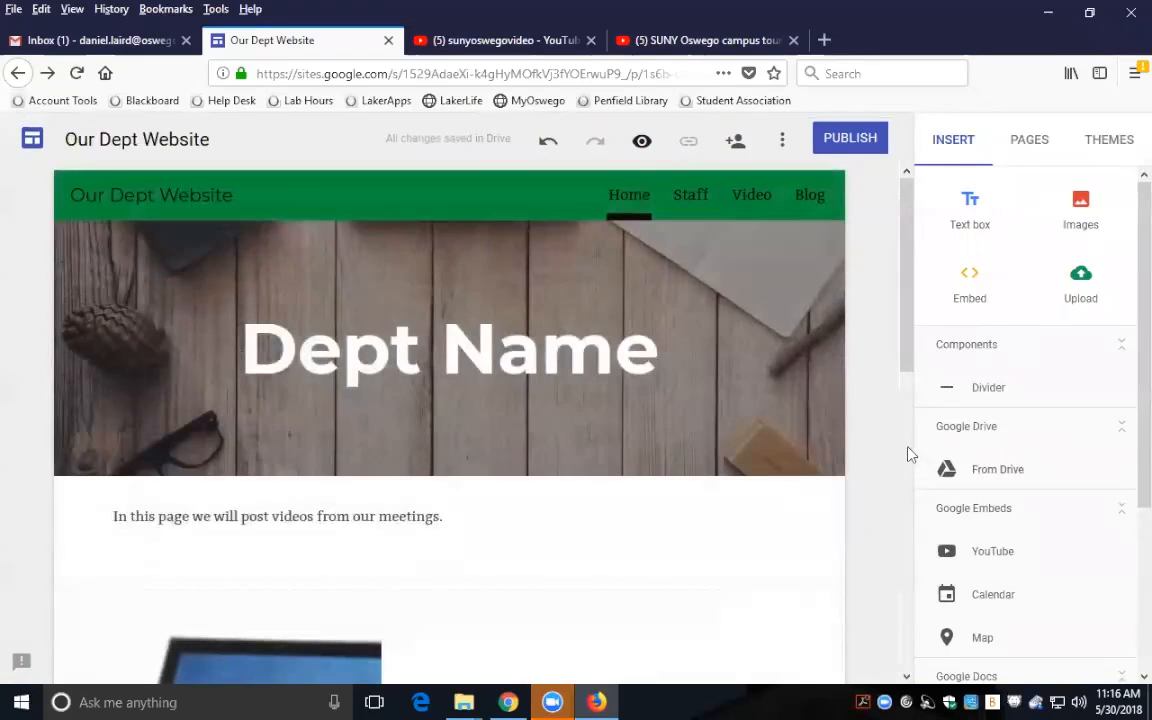
{"action": "scroll", "coordinate": [1067, 390], "scroll_direction": "down", "scroll_amount": 2}
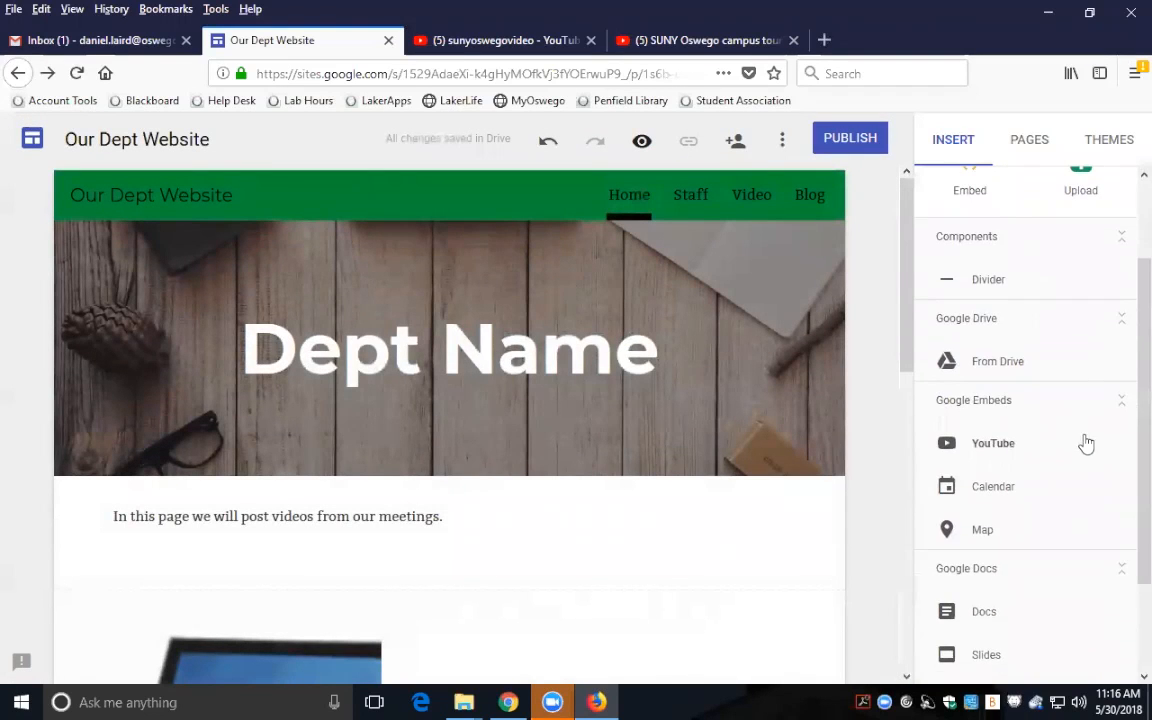
{"action": "left_click", "coordinate": [941, 442]}
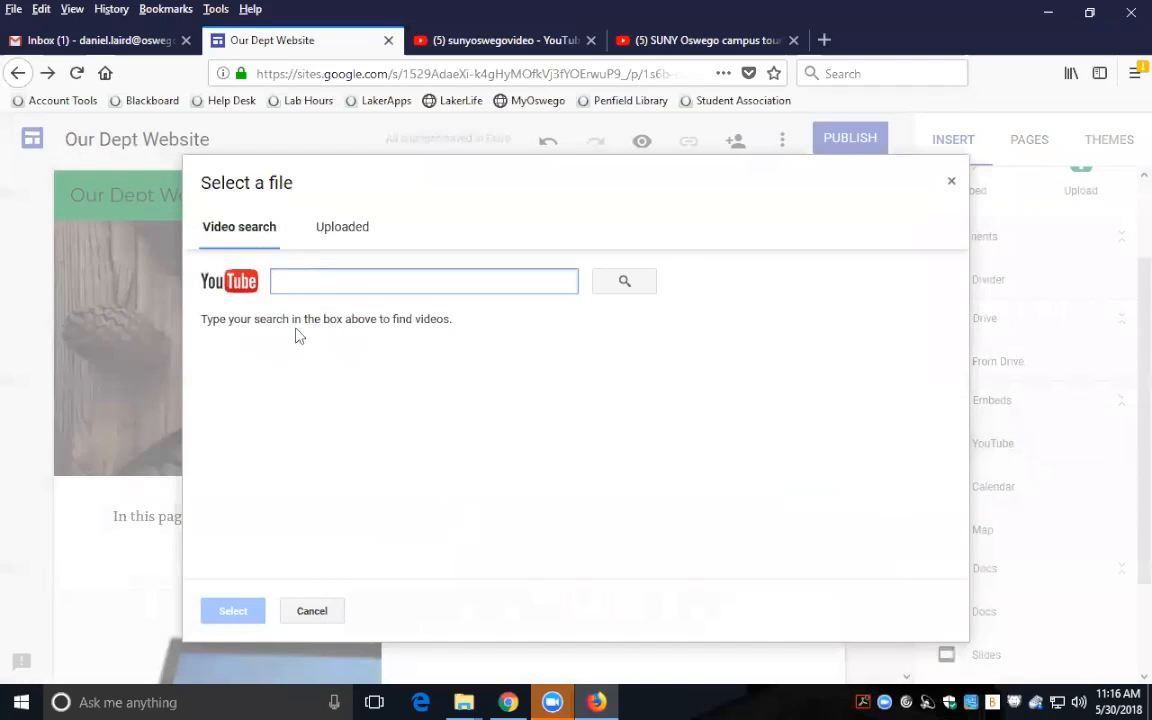
{"action": "right_click", "coordinate": [300, 282]}
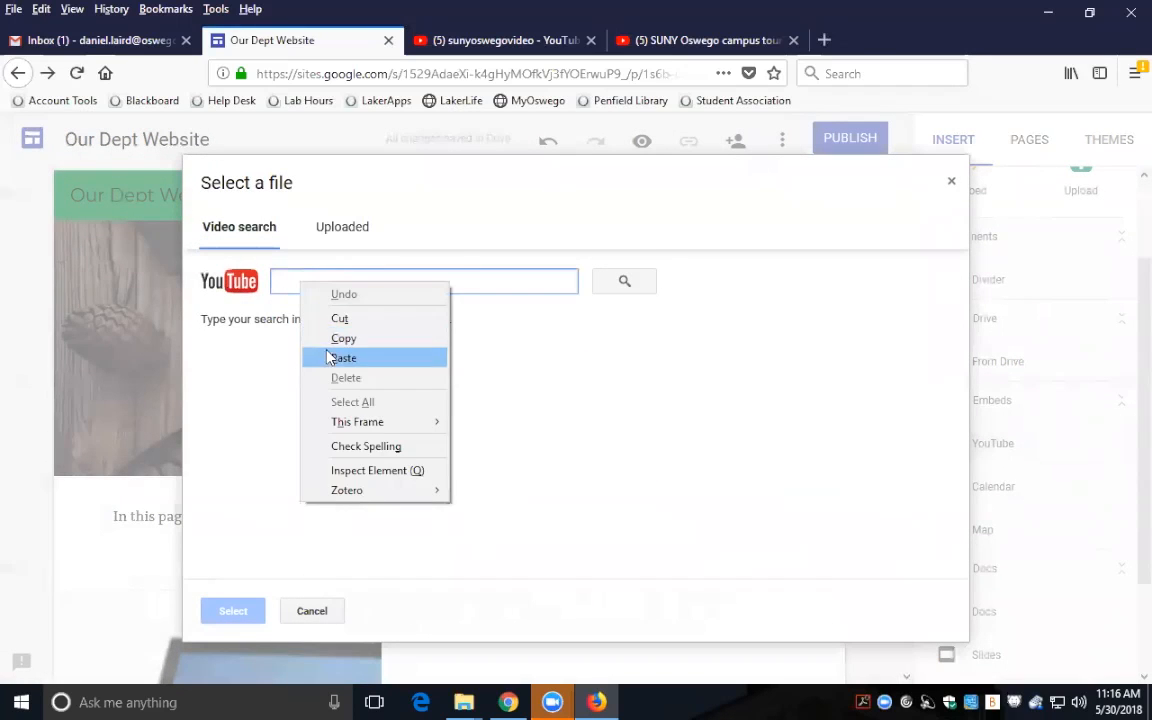
{"action": "left_click", "coordinate": [320, 358]}
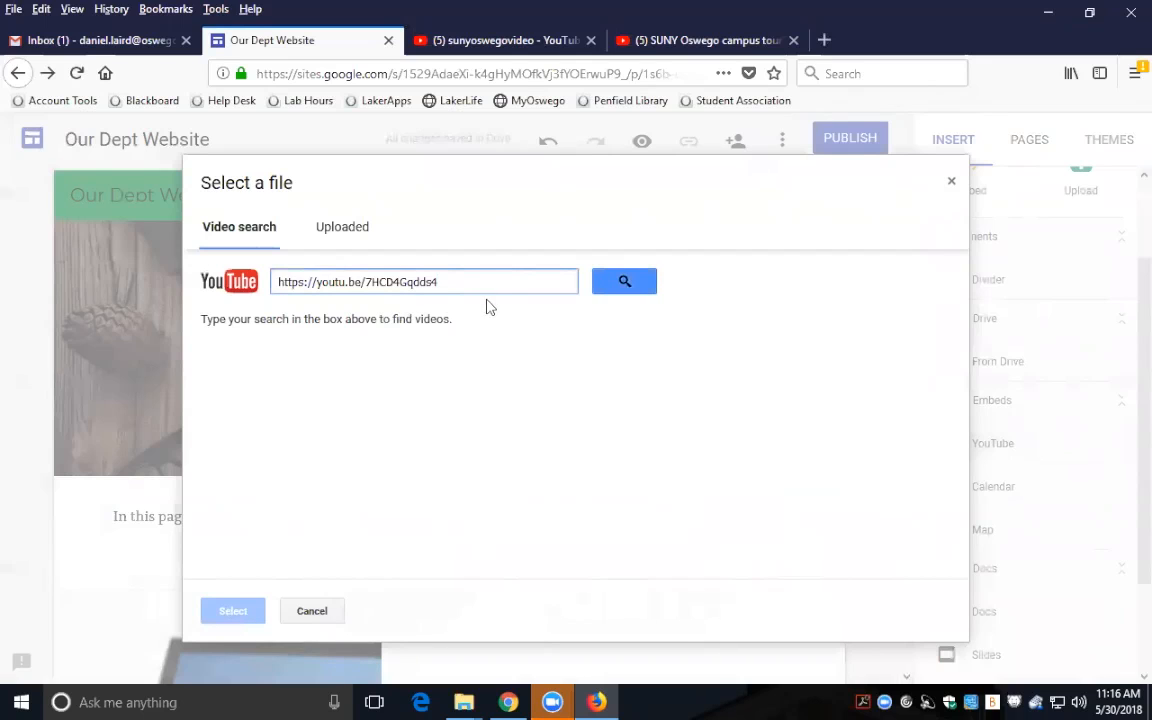
{"action": "left_click", "coordinate": [637, 285]}
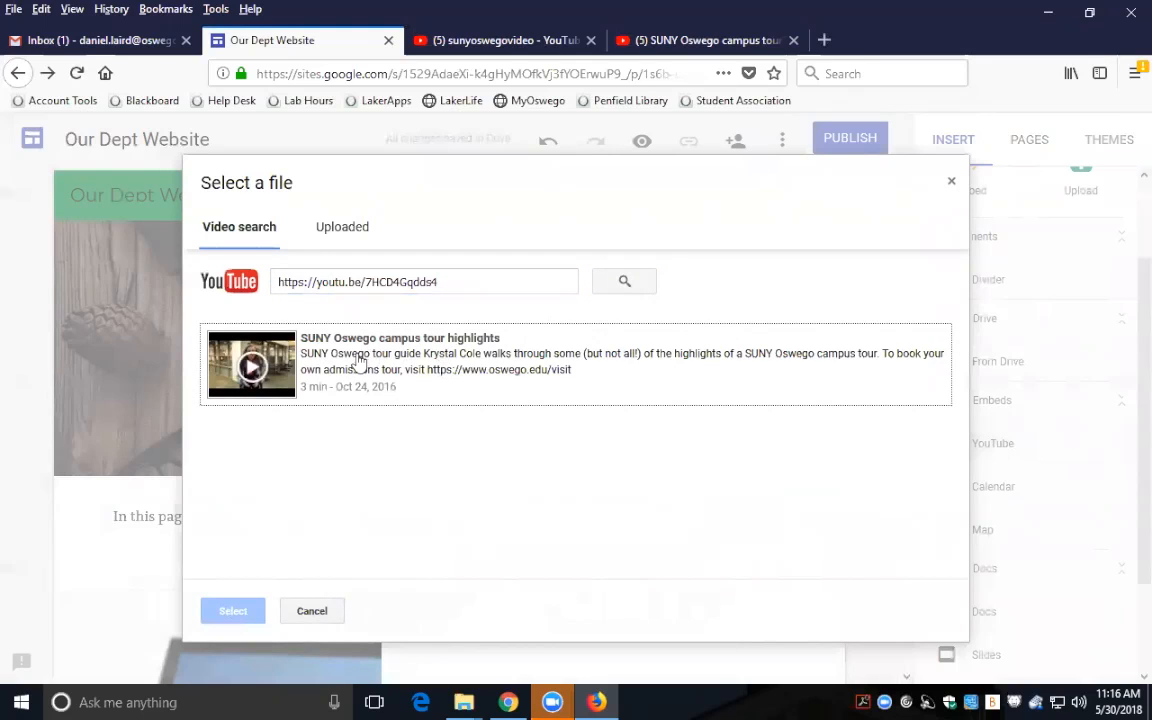
Step: Insert the "SUNY Oswego campus tour highlights" search result on the Home page and enlarge the video
{"action": "left_click", "coordinate": [318, 330]}
{"action": "left_click", "coordinate": [232, 611]}
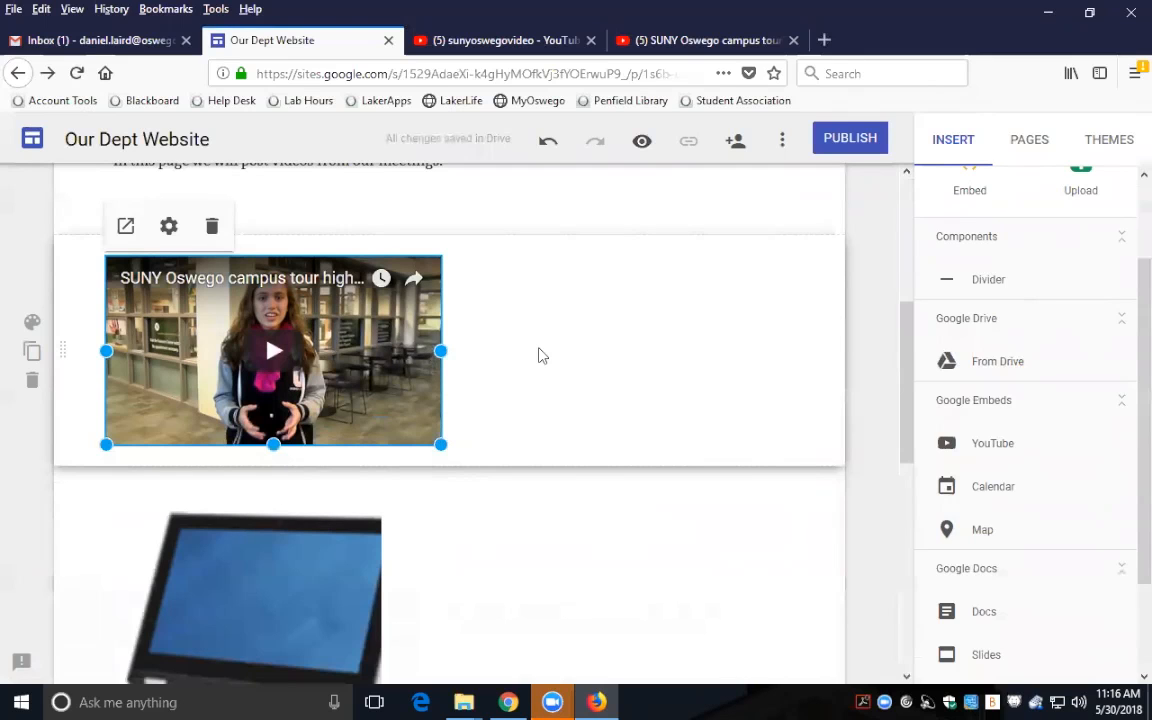
{"action": "left_click_drag", "start_coordinate": [441, 444], "coordinate": [527, 573]}
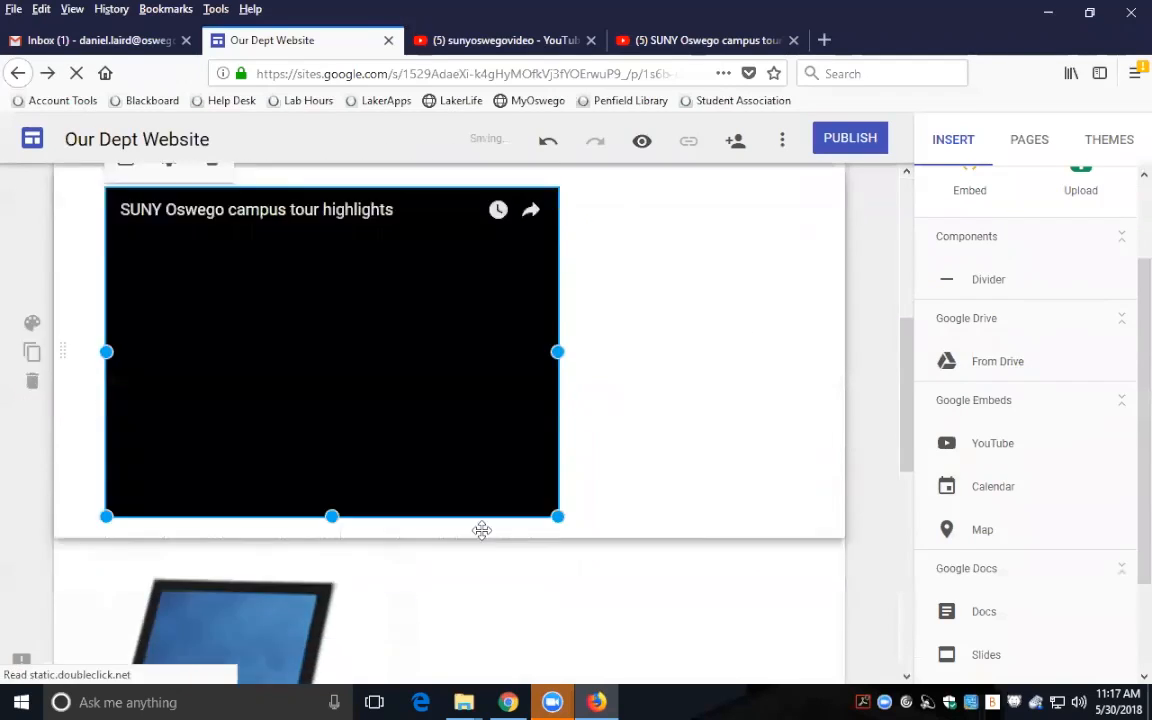
Step: Delete the older campus tour video embedded as iframe code below the Home page's divider
{"action": "scroll", "coordinate": [420, 480], "scroll_direction": "down", "scroll_amount": 2}
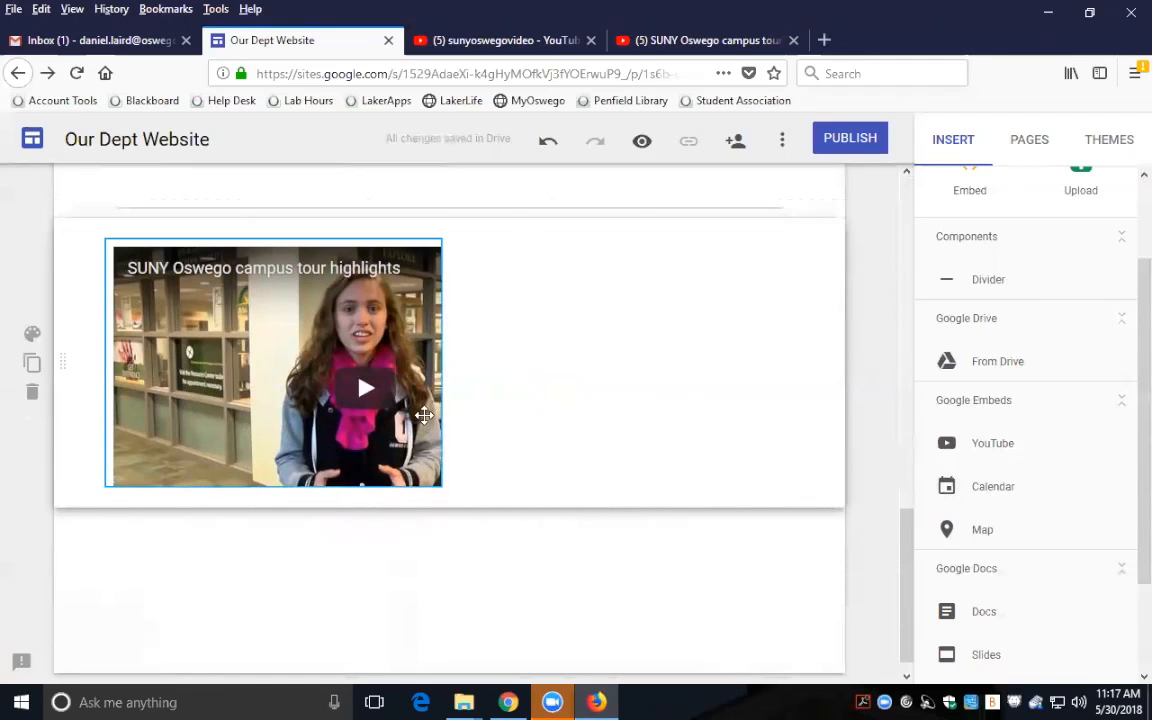
{"action": "left_click", "coordinate": [372, 330]}
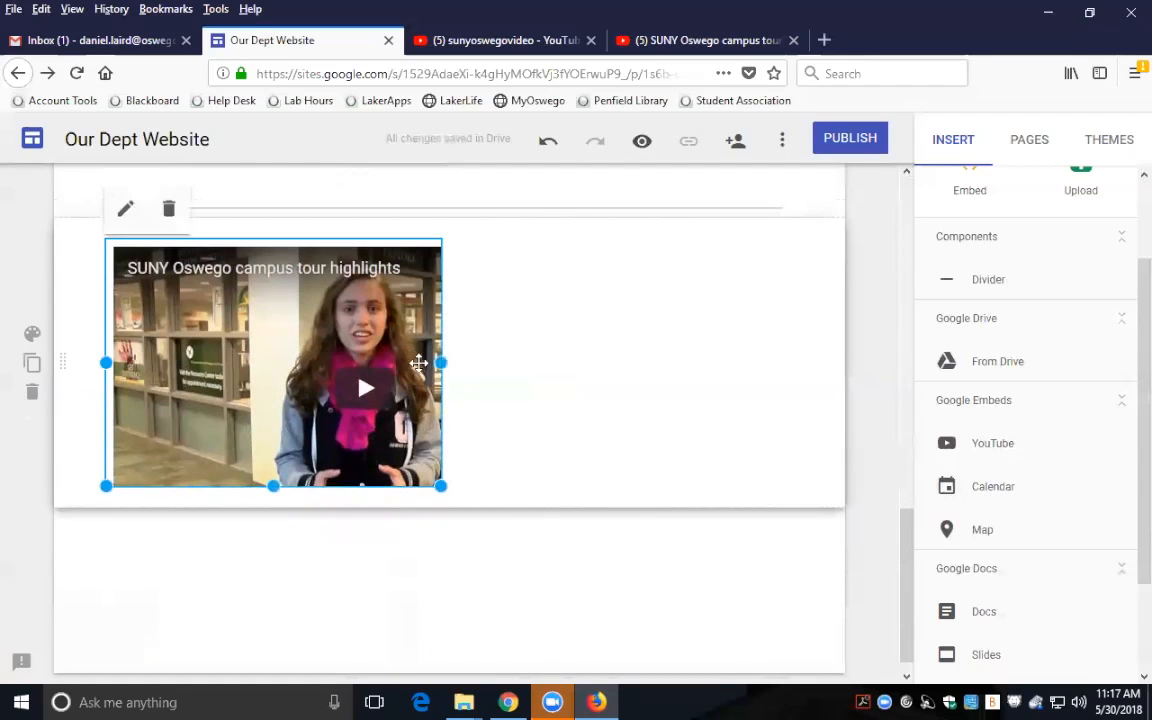
{"action": "left_click", "coordinate": [170, 210]}
{"action": "scroll", "coordinate": [689, 542], "scroll_direction": "up", "scroll_amount": 5}
{"action": "scroll", "coordinate": [615, 562], "scroll_direction": "down", "scroll_amount": 2}
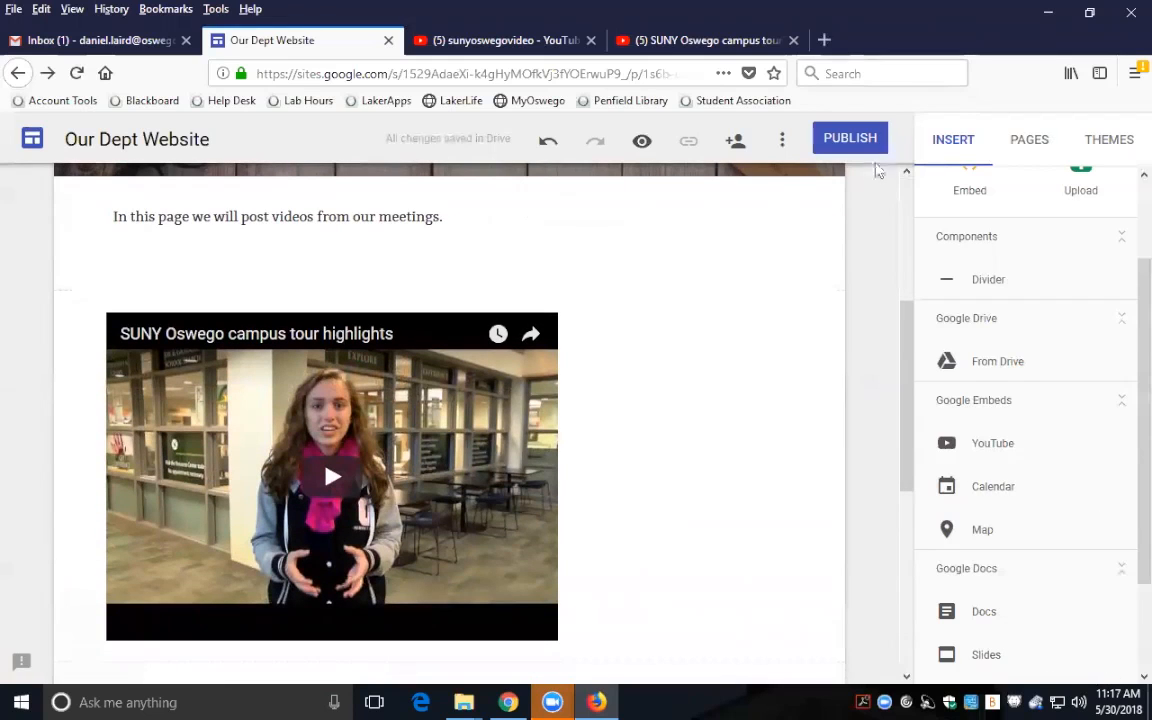
Step: Preview the Home page at phone size and check how the newly inserted YouTube video fits
{"action": "left_click", "coordinate": [642, 140]}
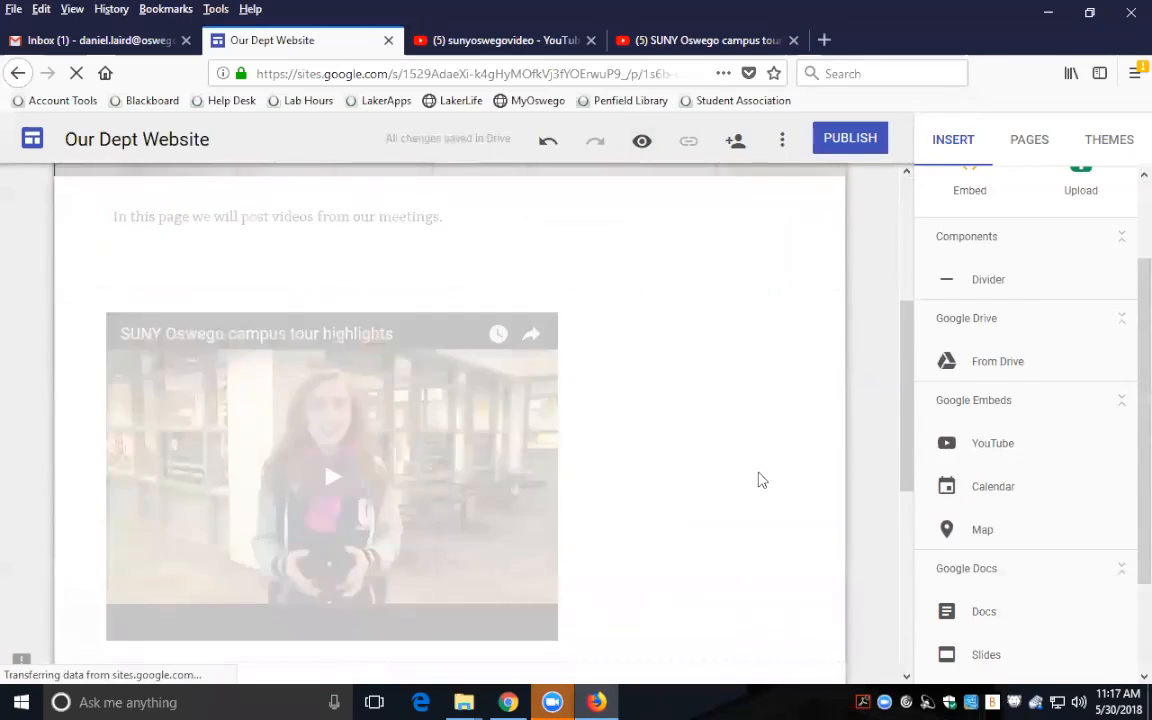
{"action": "scroll", "coordinate": [700, 462], "scroll_direction": "down", "scroll_amount": 1}
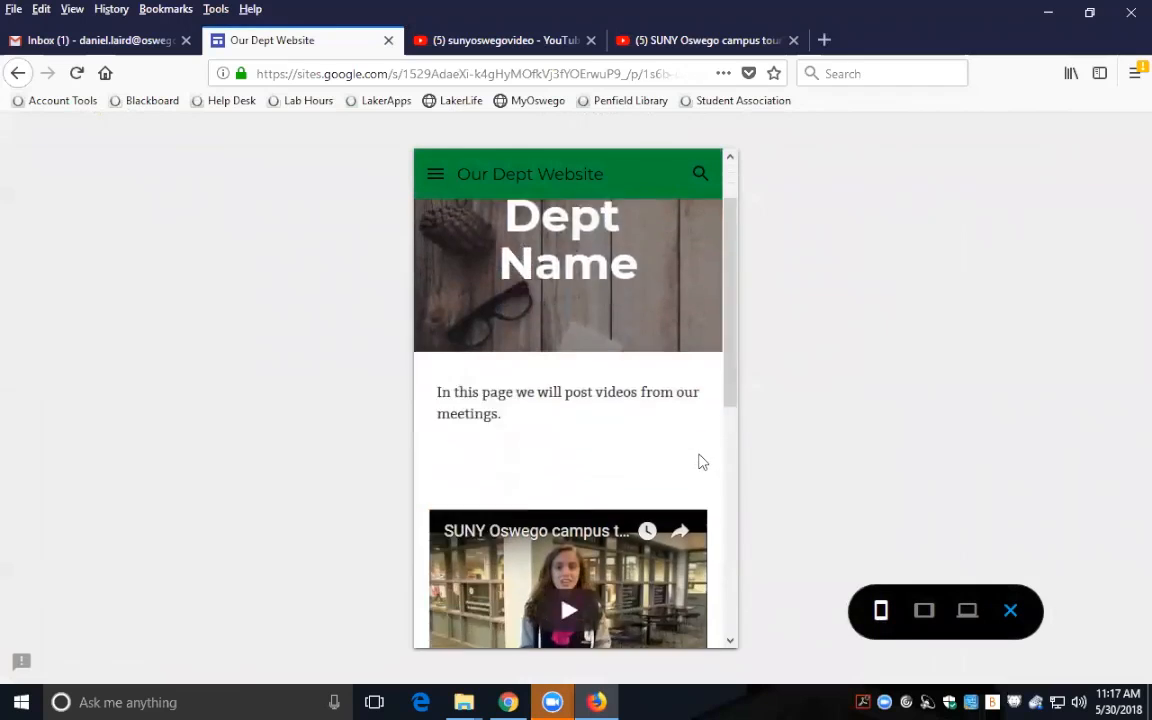
{"action": "scroll", "coordinate": [700, 462], "scroll_direction": "down", "scroll_amount": 5}
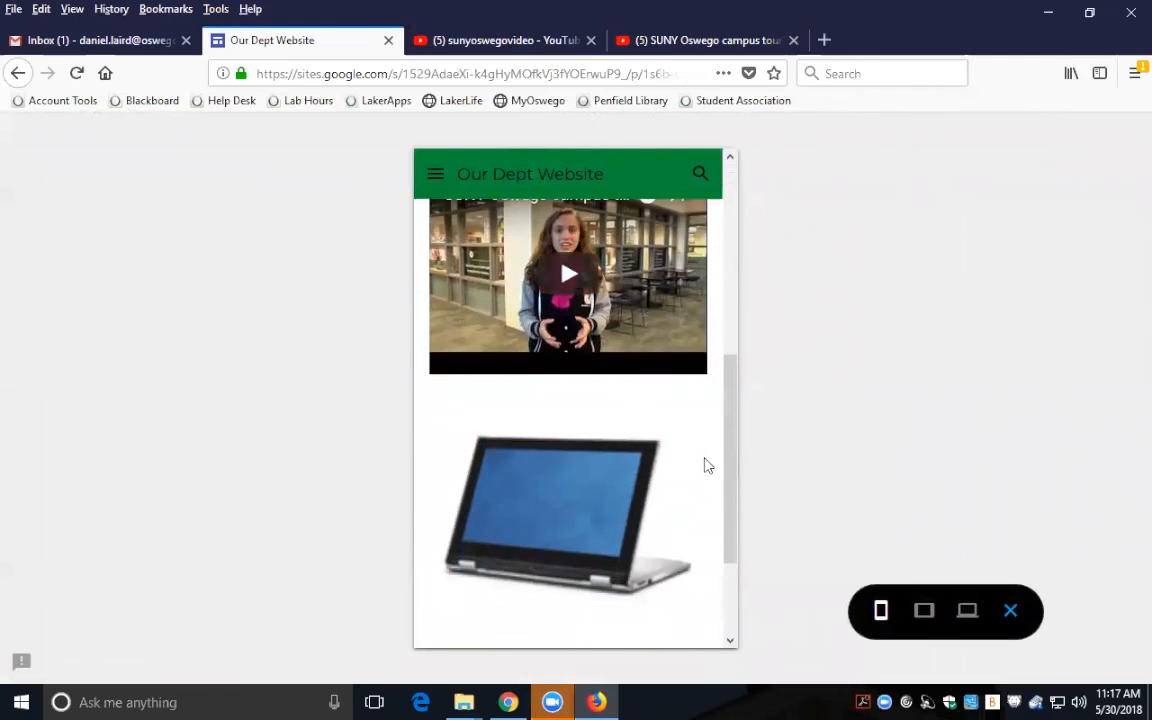
Step: Review the phone preview back up to the page header and return to the site editor
{"action": "scroll", "coordinate": [705, 465], "scroll_direction": "up", "scroll_amount": 2}
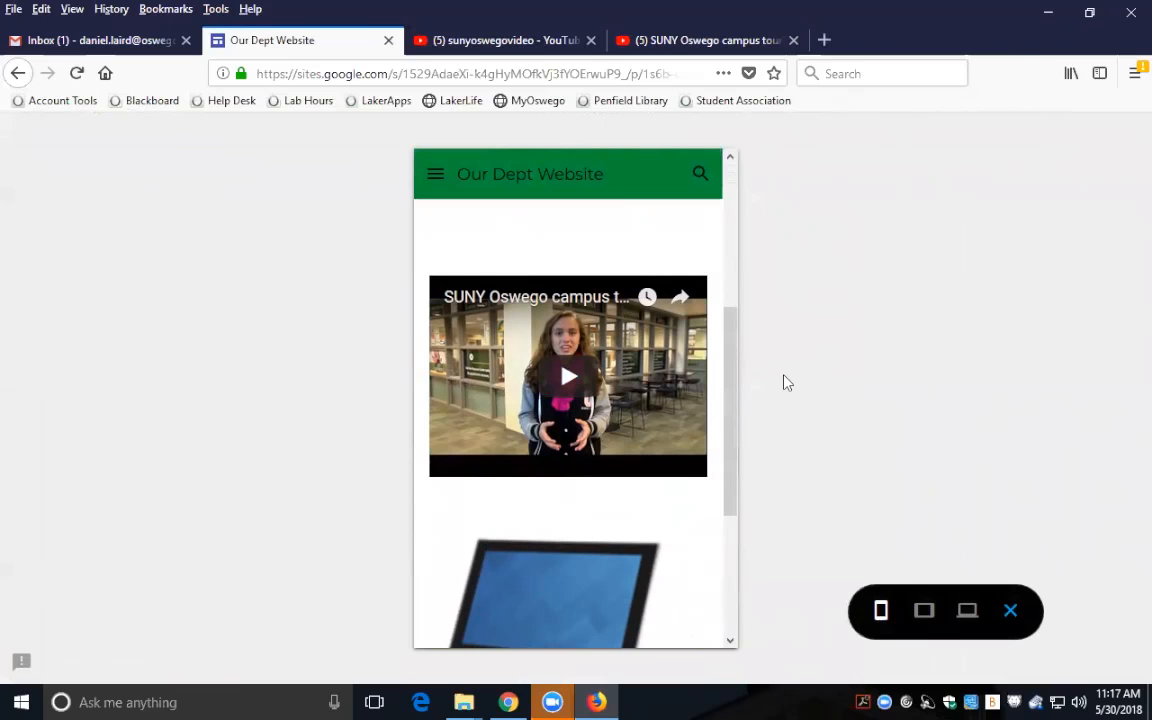
{"action": "left_click_drag", "start_coordinate": [731, 321], "coordinate": [730, 226]}
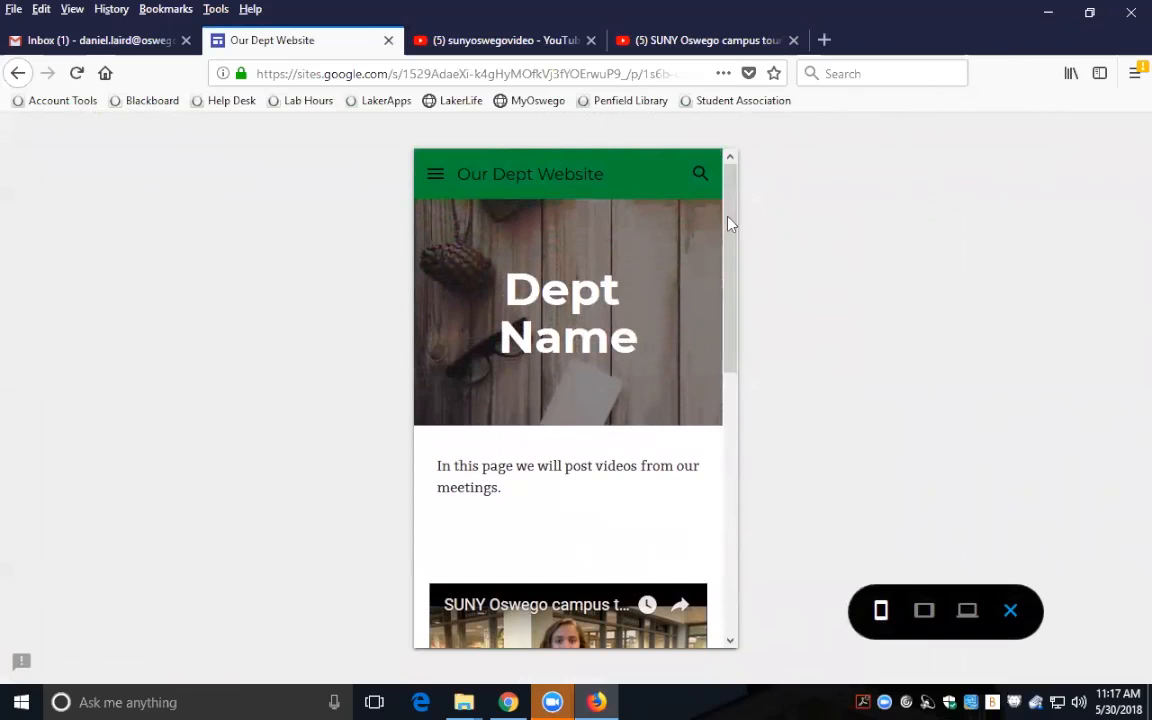
{"action": "left_click", "coordinate": [1010, 611]}
{"action": "scroll", "coordinate": [780, 430], "scroll_direction": "up", "scroll_amount": 3}
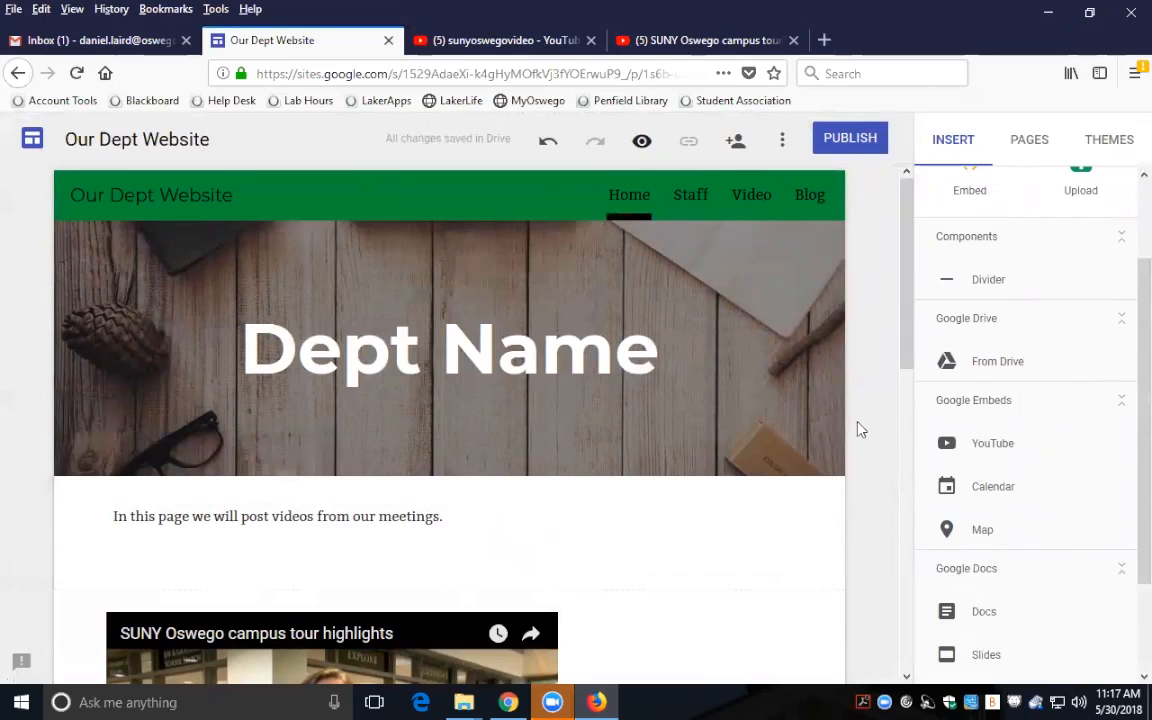
Step: Look through the insertable components and open the list of existing Google Forms
{"action": "scroll", "coordinate": [1118, 368], "scroll_direction": "up", "scroll_amount": 2}
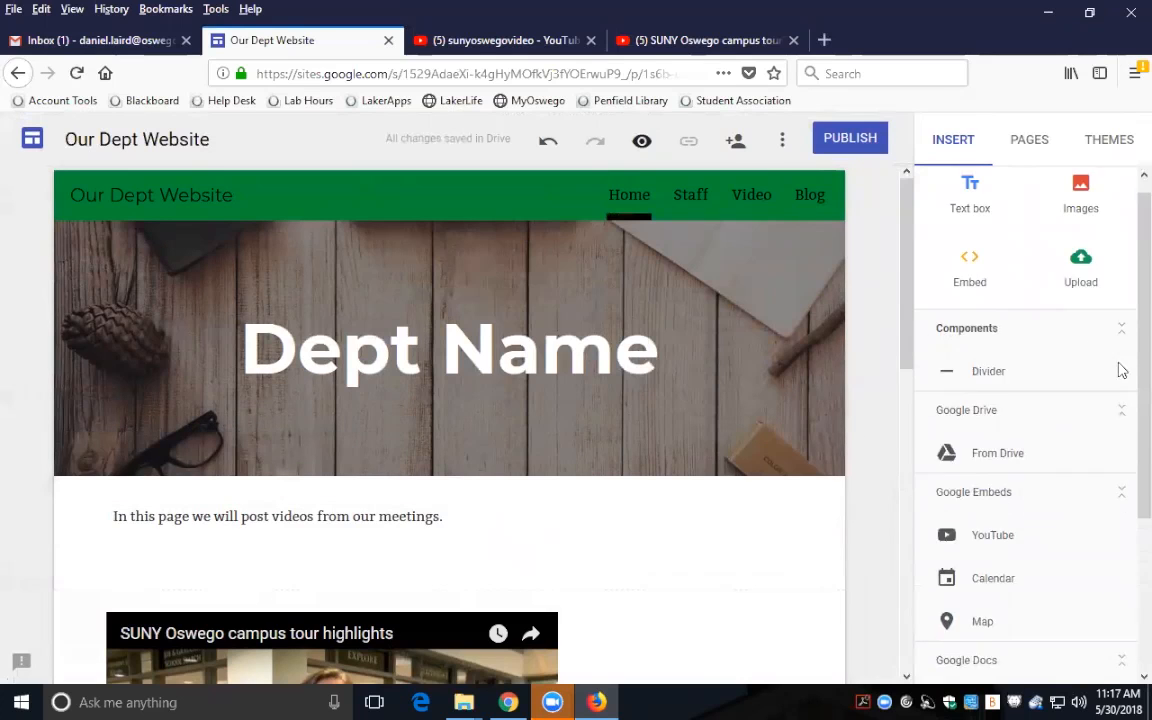
{"action": "scroll", "coordinate": [1098, 421], "scroll_direction": "down", "scroll_amount": 4}
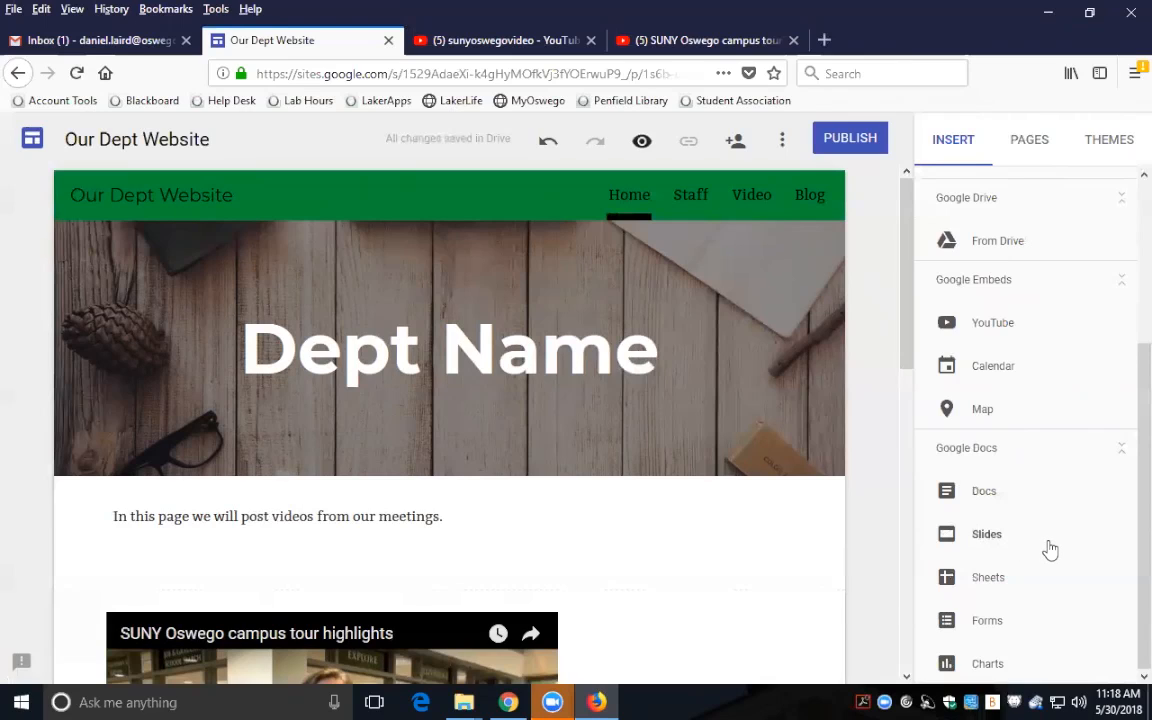
{"action": "left_click", "coordinate": [987, 624]}
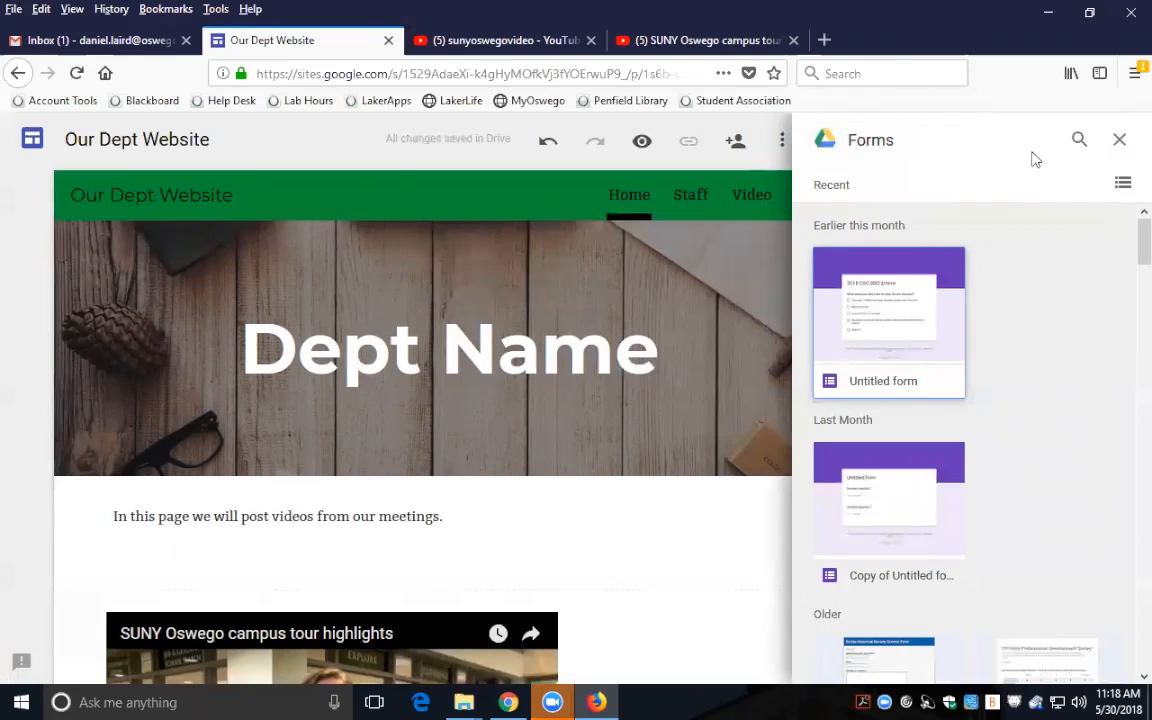
Step: Switch to Gmail, open Google Forms from the Google apps list to view the recent forms, and close it again
{"action": "left_click", "coordinate": [92, 40]}
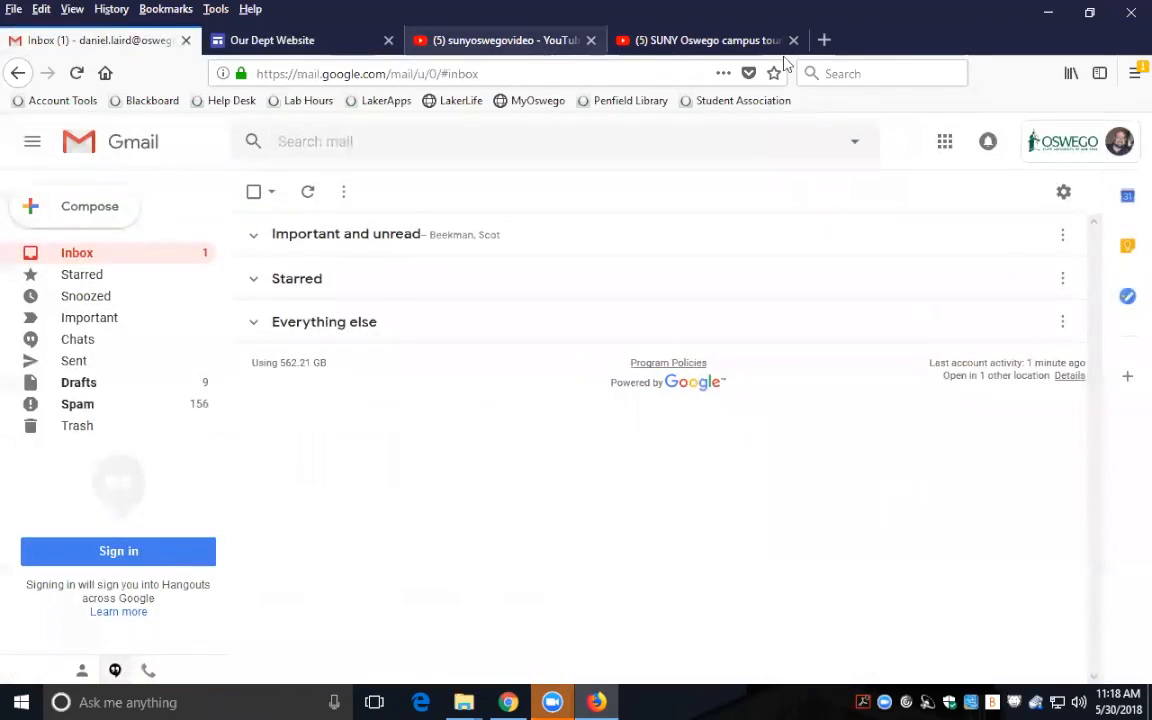
{"action": "left_click", "coordinate": [944, 141]}
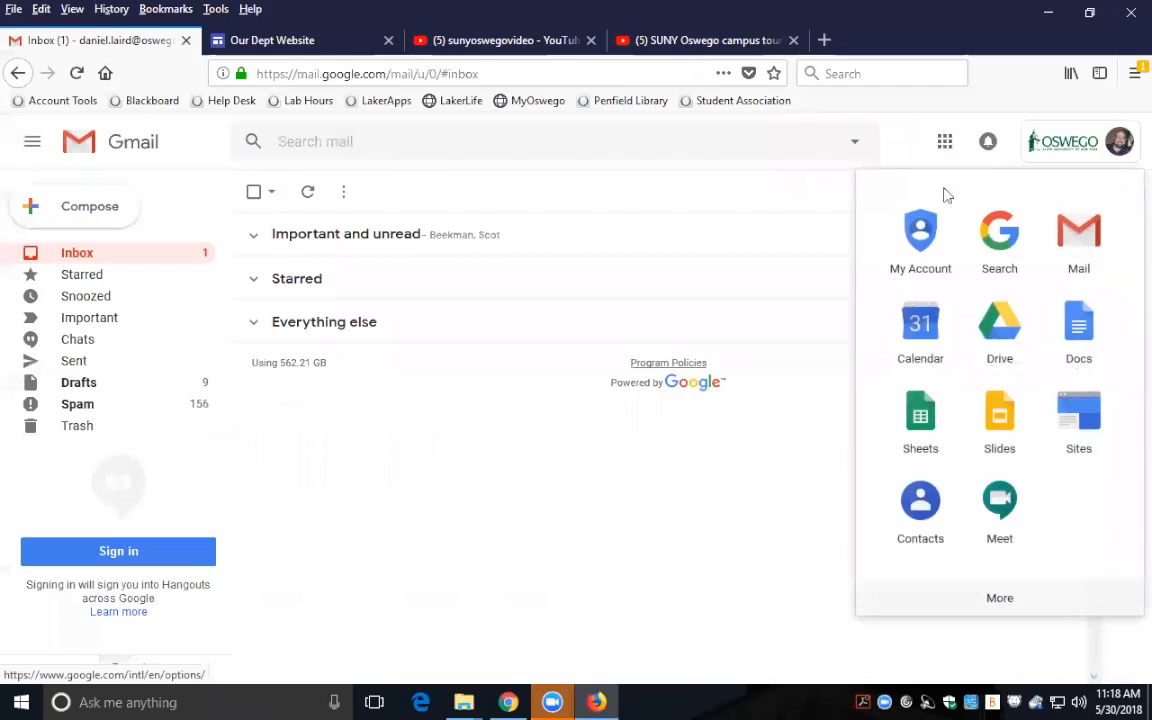
{"action": "left_click", "coordinate": [998, 598]}
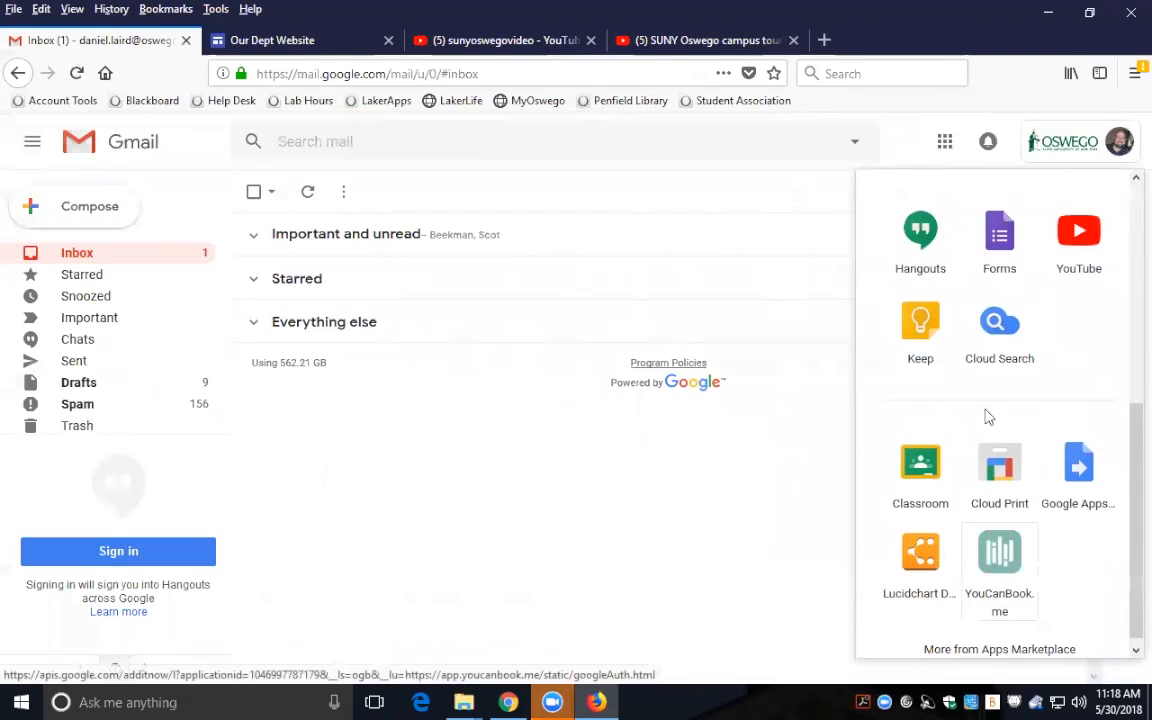
{"action": "left_click", "coordinate": [999, 240]}
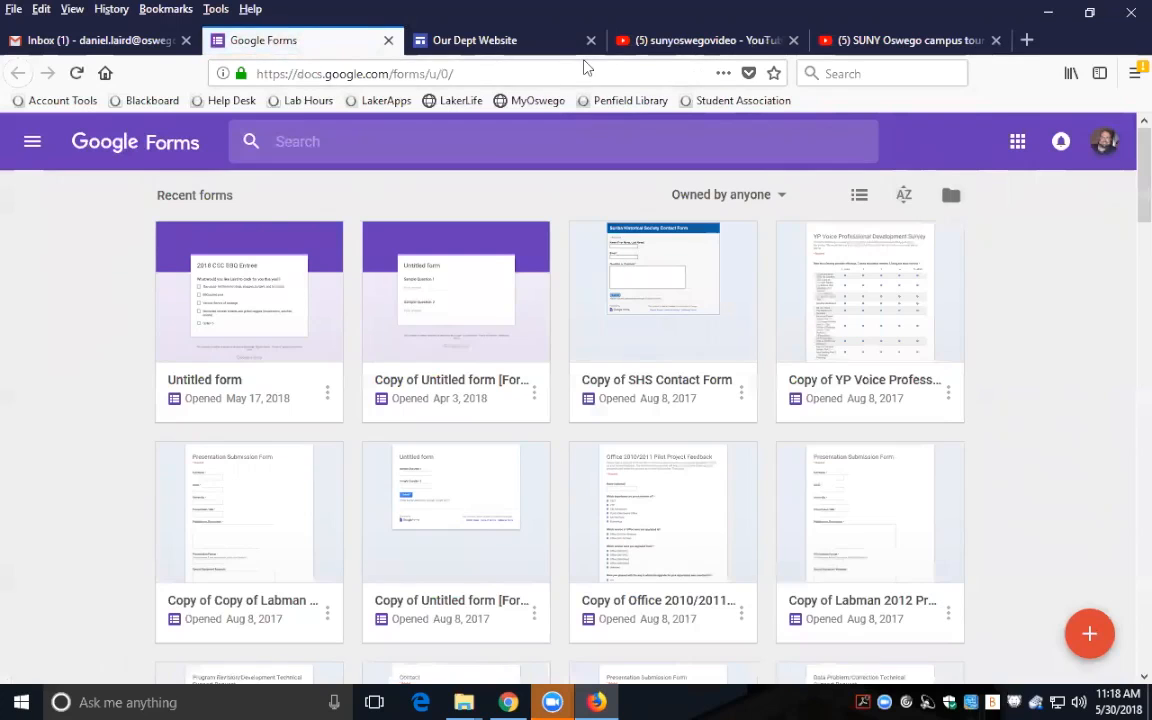
{"action": "left_click", "coordinate": [388, 40]}
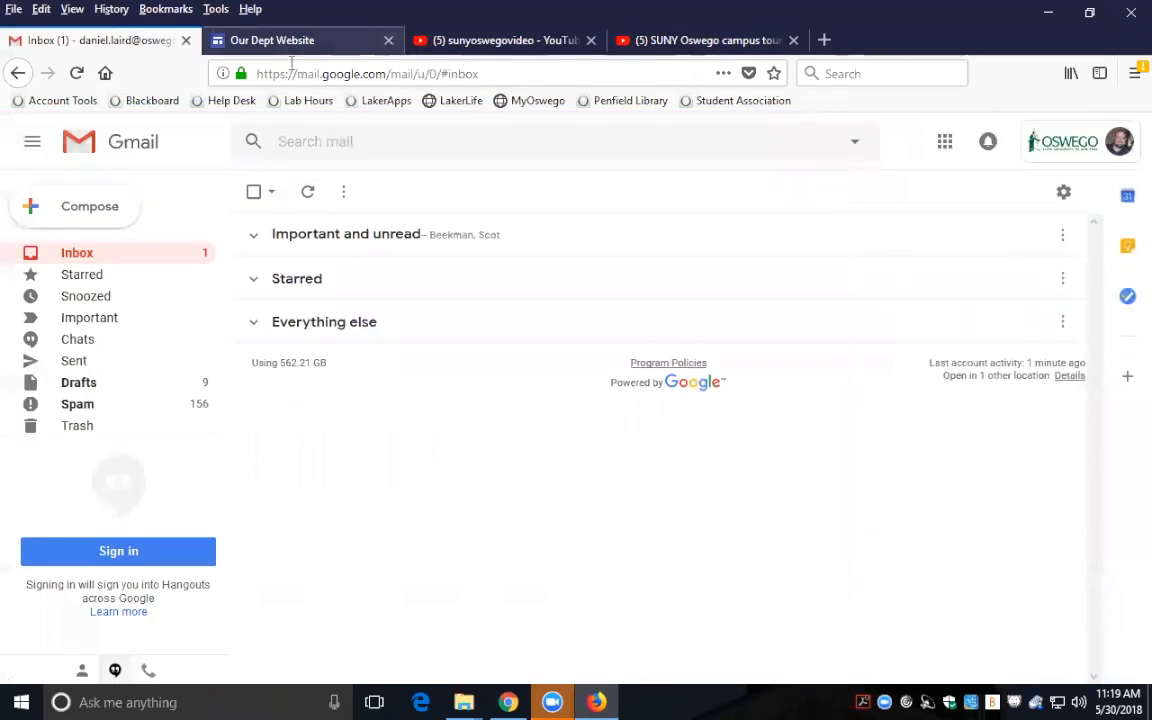
Step: Return to the site editor, select "Untitled form" among the forms, and close the list without inserting it
{"action": "left_click", "coordinate": [288, 40]}
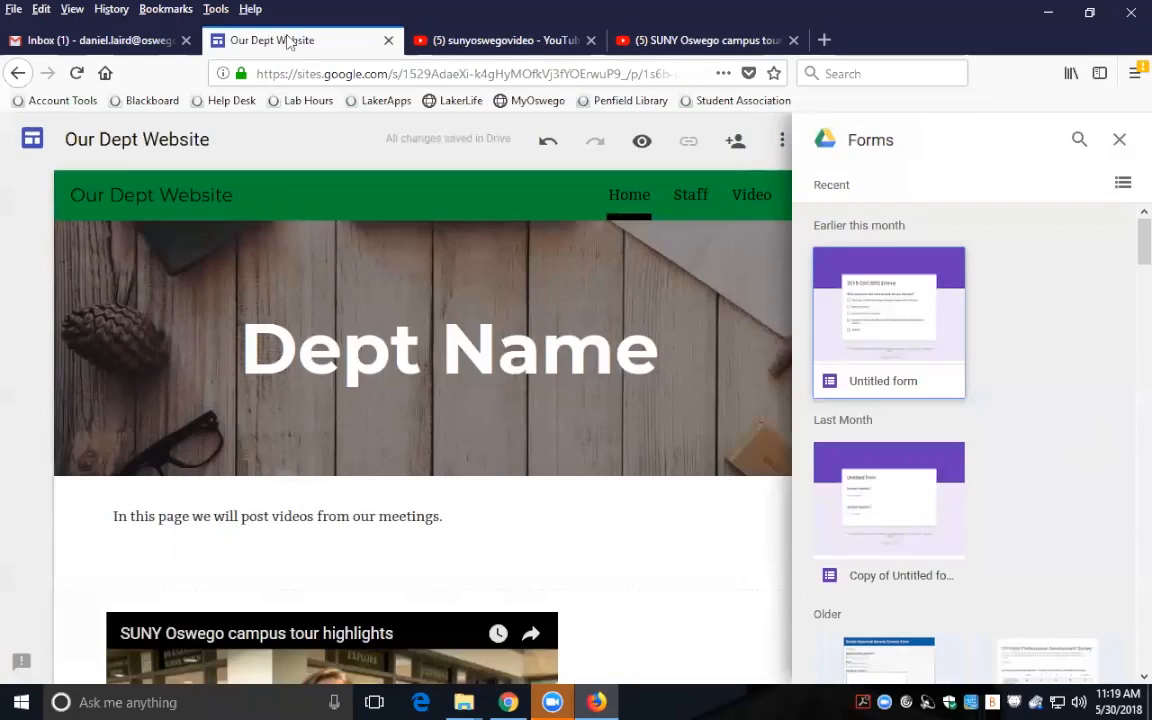
{"action": "left_click", "coordinate": [910, 340]}
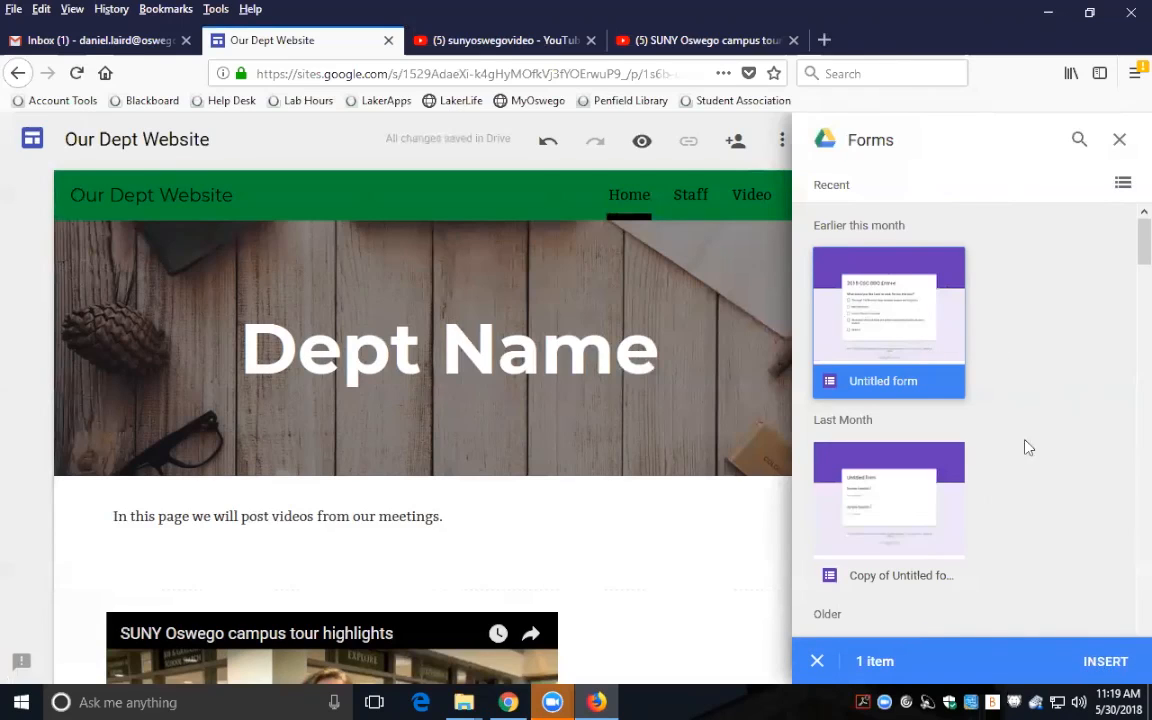
{"action": "left_click", "coordinate": [1121, 141]}
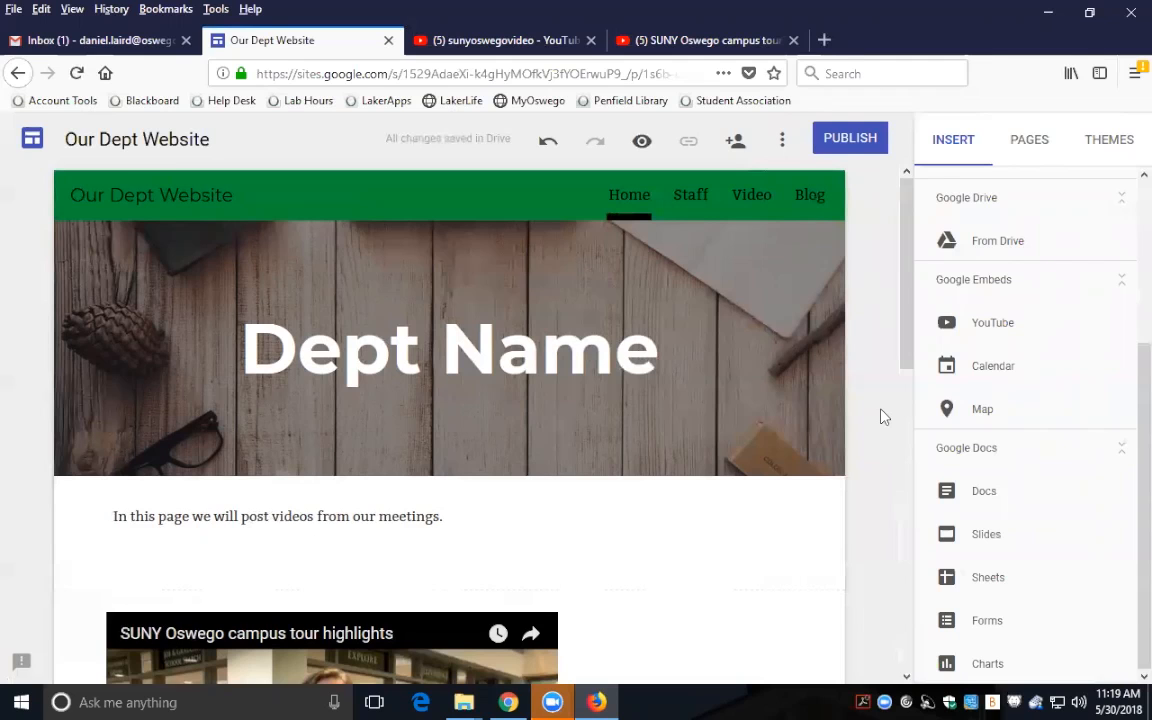
Step: Review the Home page content from the header down to the laptop image and divider
{"action": "scroll", "coordinate": [758, 405], "scroll_direction": "down", "scroll_amount": 3}
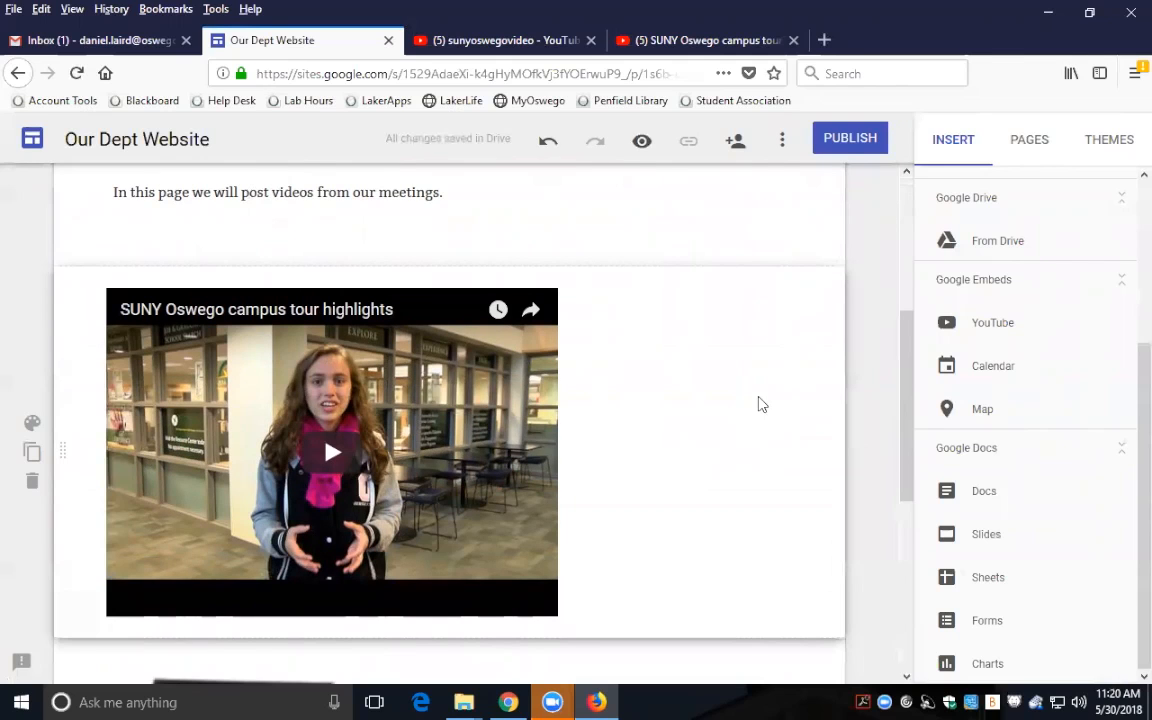
{"action": "scroll", "coordinate": [715, 393], "scroll_direction": "down", "scroll_amount": 4}
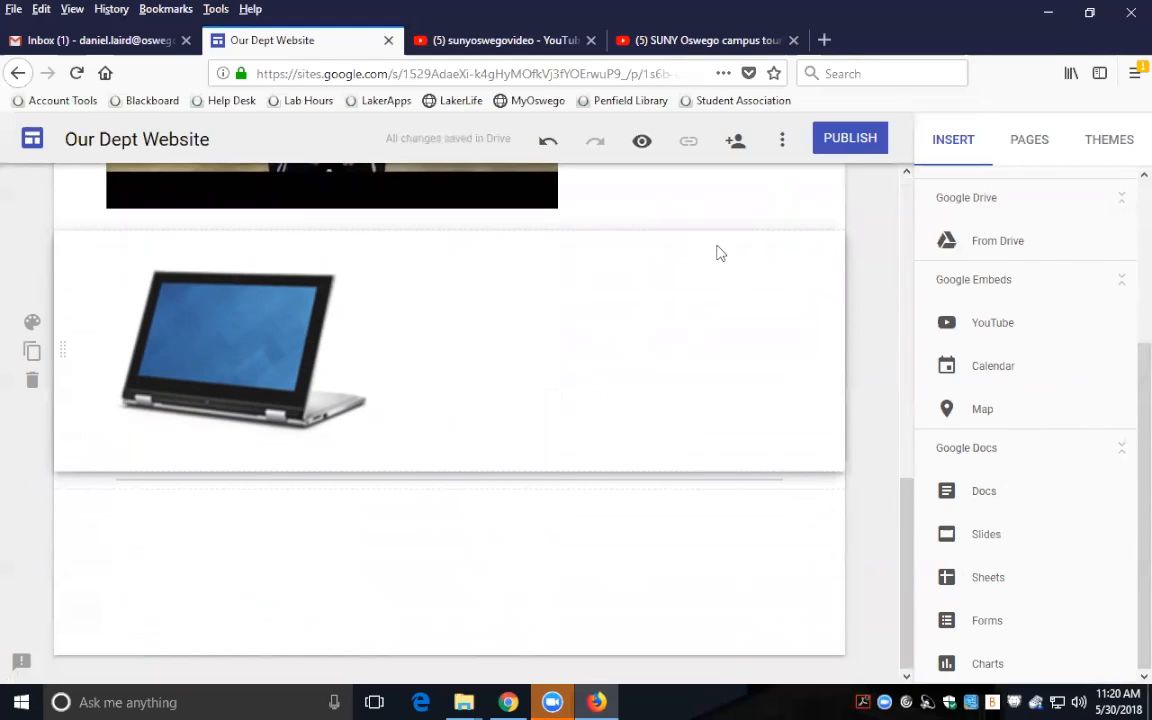
{"action": "scroll", "coordinate": [790, 300], "scroll_direction": "up", "scroll_amount": 7}
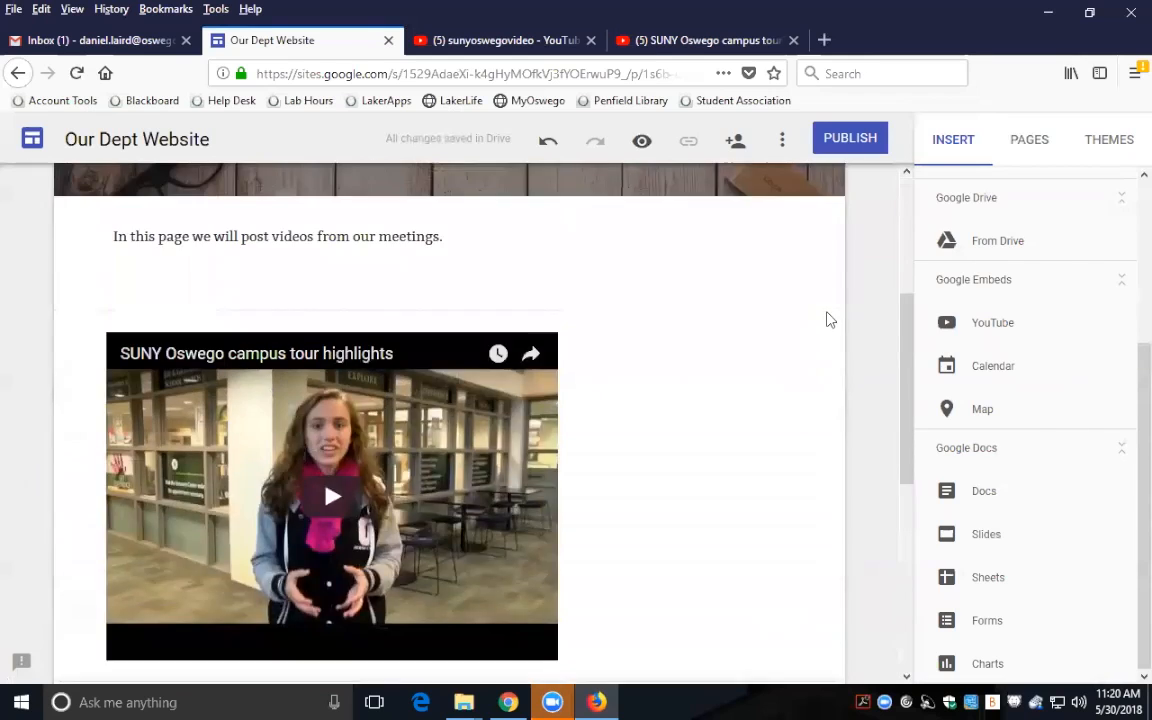
{"action": "scroll", "coordinate": [1100, 250], "scroll_direction": "up", "scroll_amount": 3}
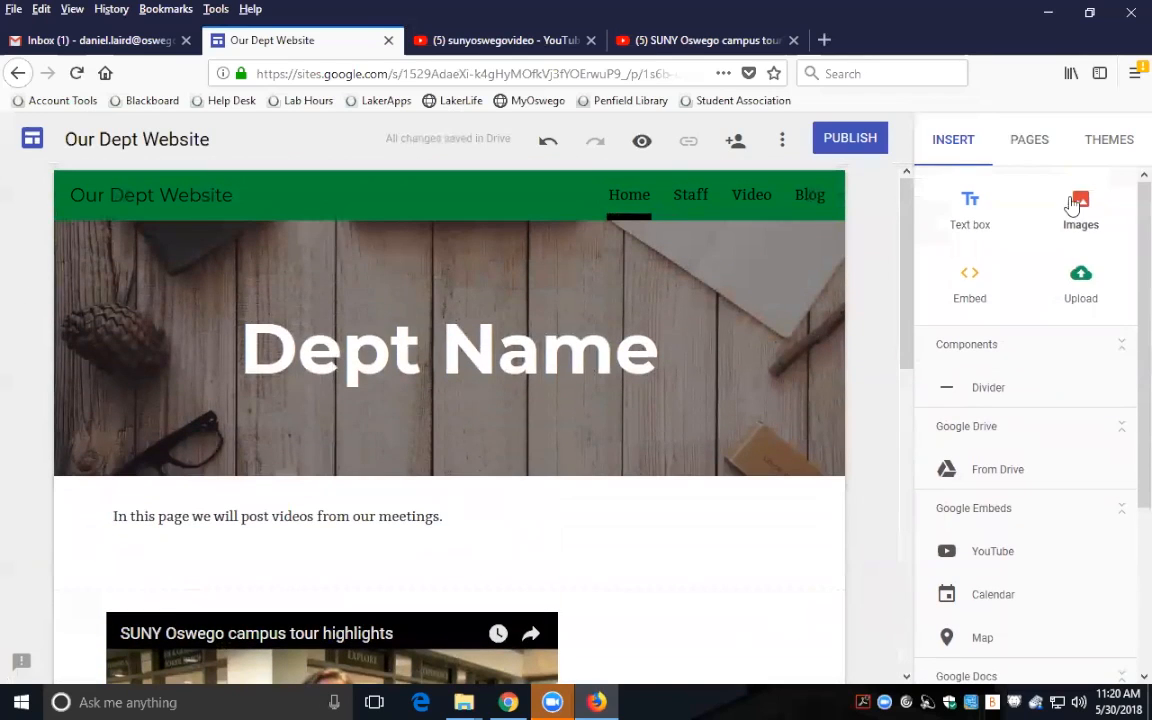
Step: Examine the available site themes and the additional site options such as analytics and favicon
{"action": "left_click", "coordinate": [1122, 145]}
{"action": "scroll", "coordinate": [1100, 230], "scroll_direction": "down", "scroll_amount": 3}
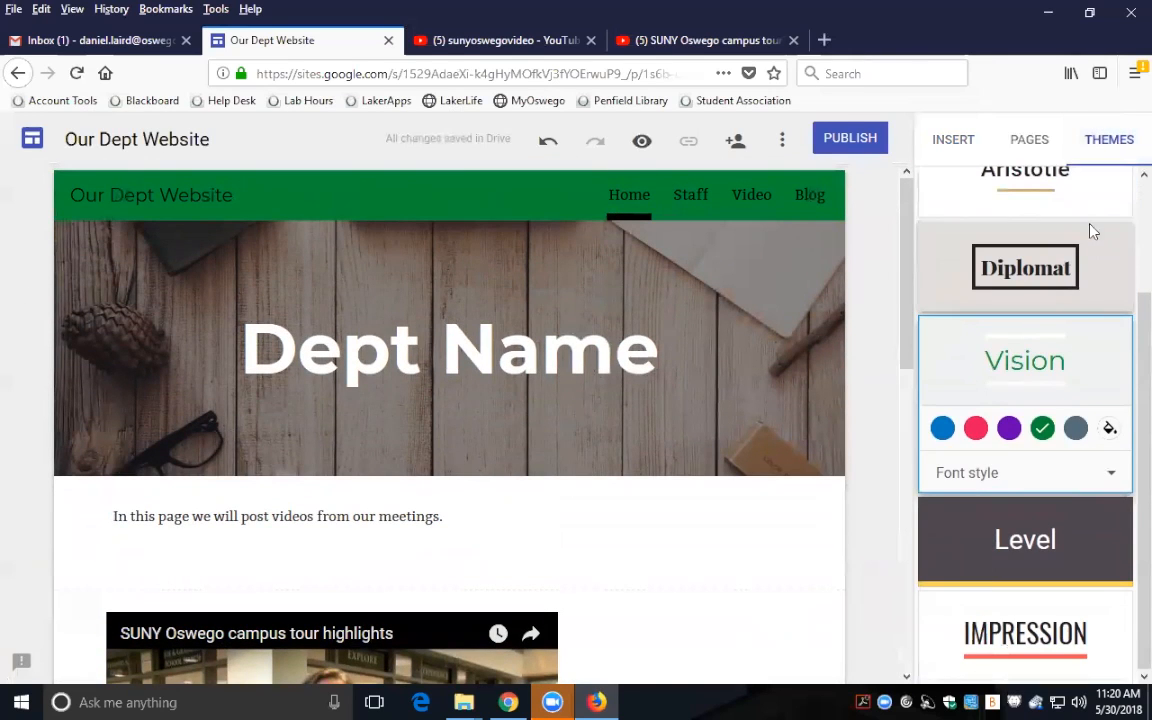
{"action": "left_click", "coordinate": [781, 141]}
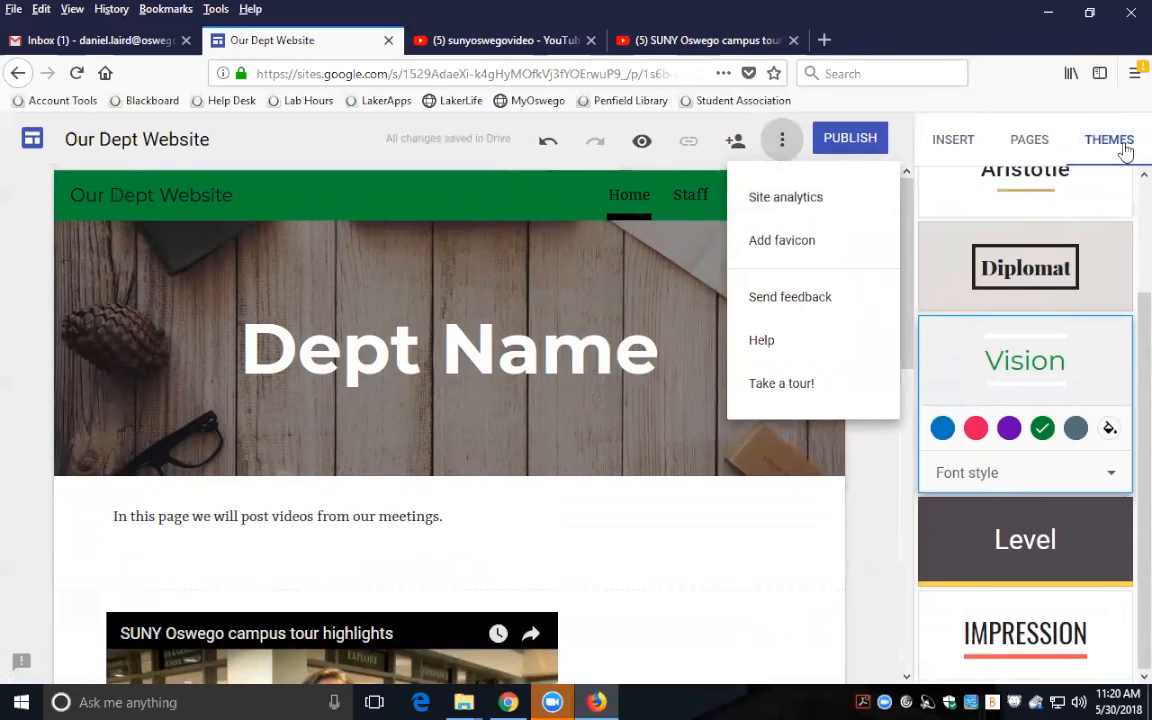
{"action": "left_click", "coordinate": [1126, 320]}
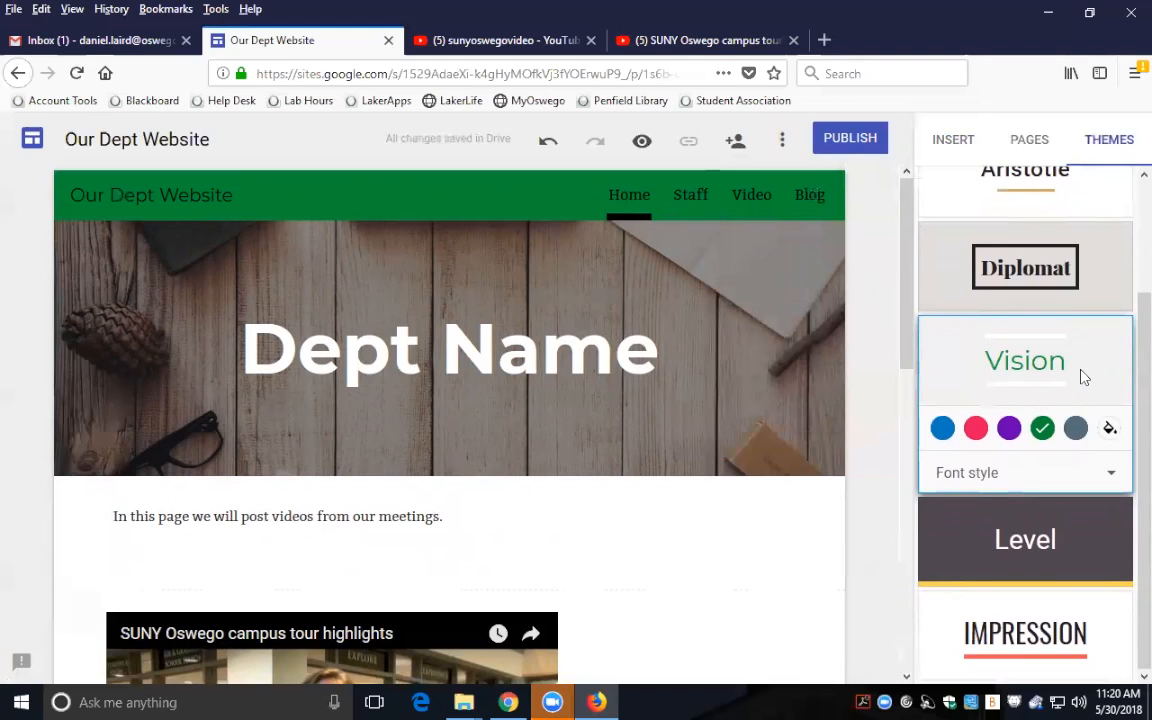
{"action": "mouse_move", "coordinate": [679, 275]}
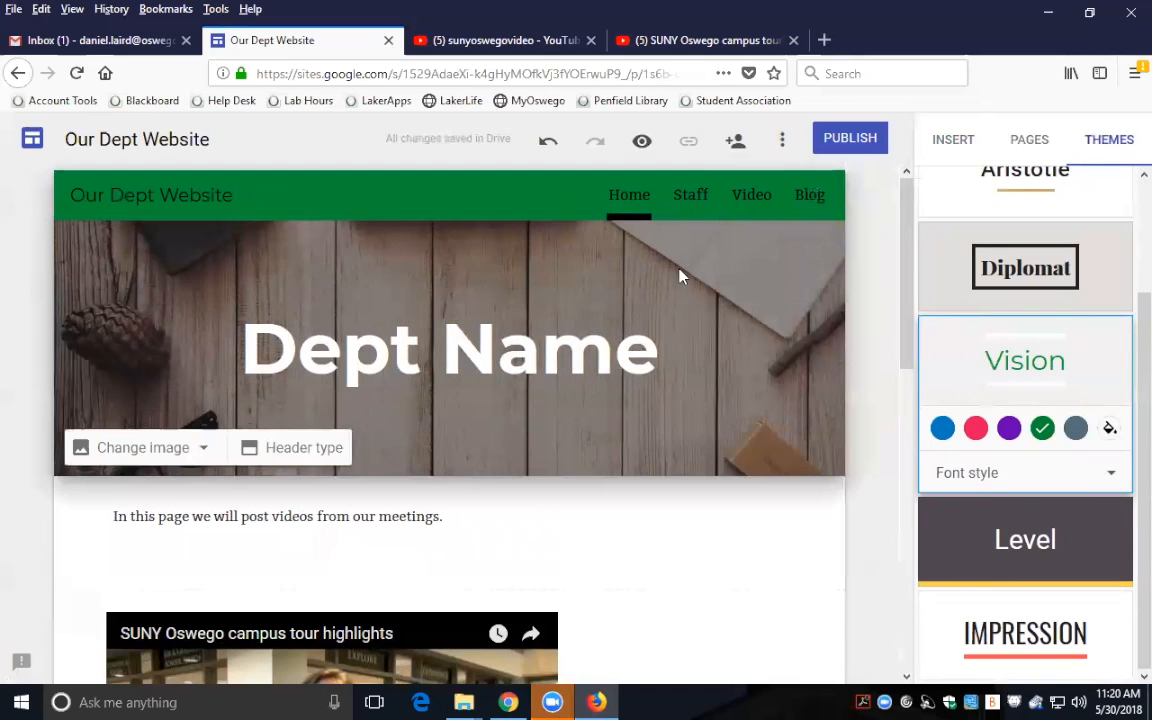
{"action": "scroll", "coordinate": [938, 257], "scroll_direction": "up", "scroll_amount": 3}
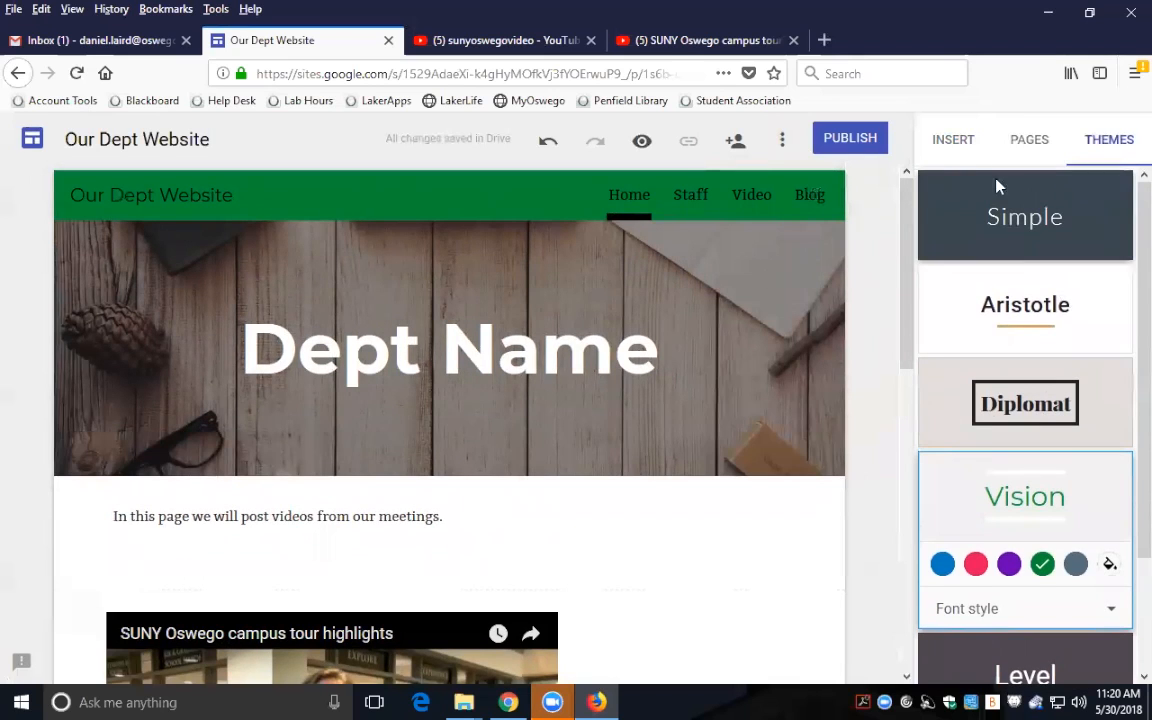
Step: Insert a divider between the introductory text and the campus tour video on the Home page
{"action": "left_click", "coordinate": [953, 141]}
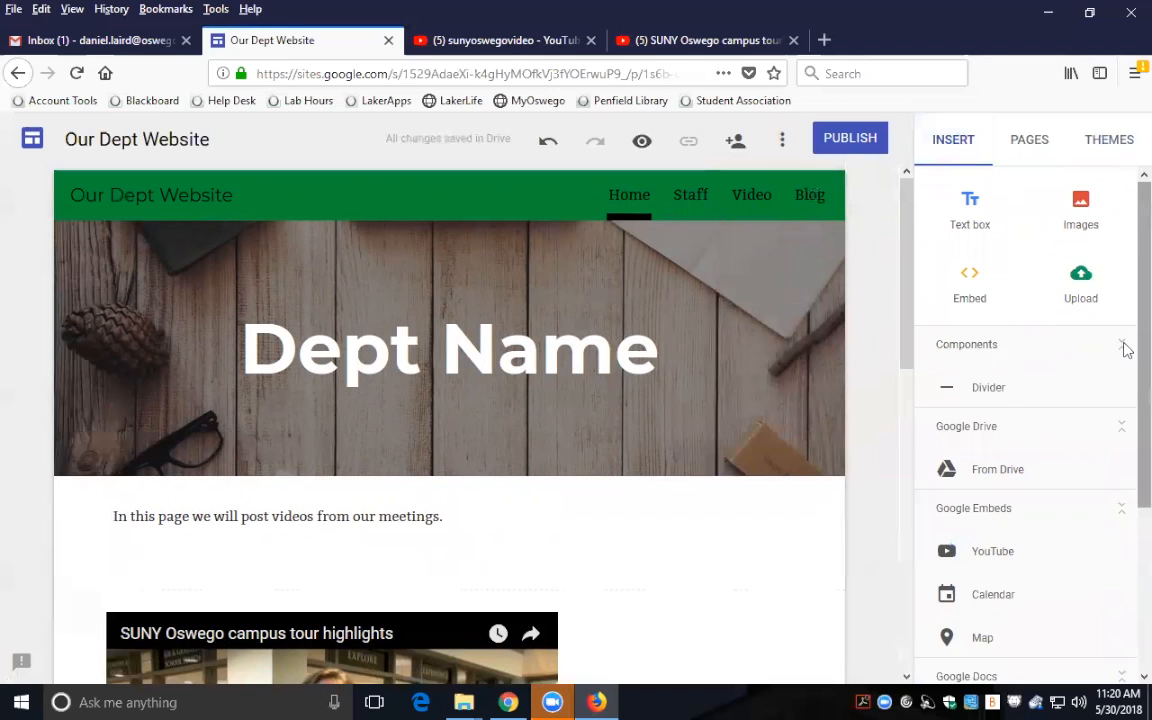
{"action": "scroll", "coordinate": [812, 437], "scroll_direction": "down", "scroll_amount": 5}
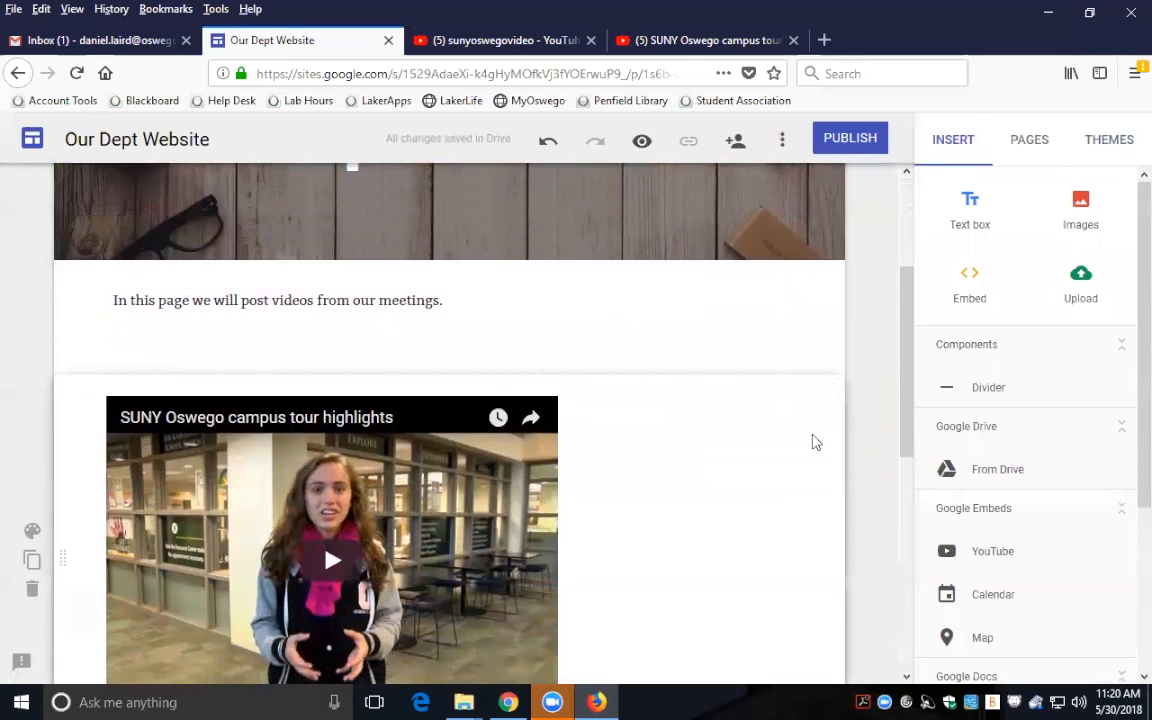
{"action": "scroll", "coordinate": [818, 437], "scroll_direction": "down", "scroll_amount": 2}
{"action": "scroll", "coordinate": [627, 458], "scroll_direction": "up", "scroll_amount": 4}
{"action": "left_click", "coordinate": [702, 320]}
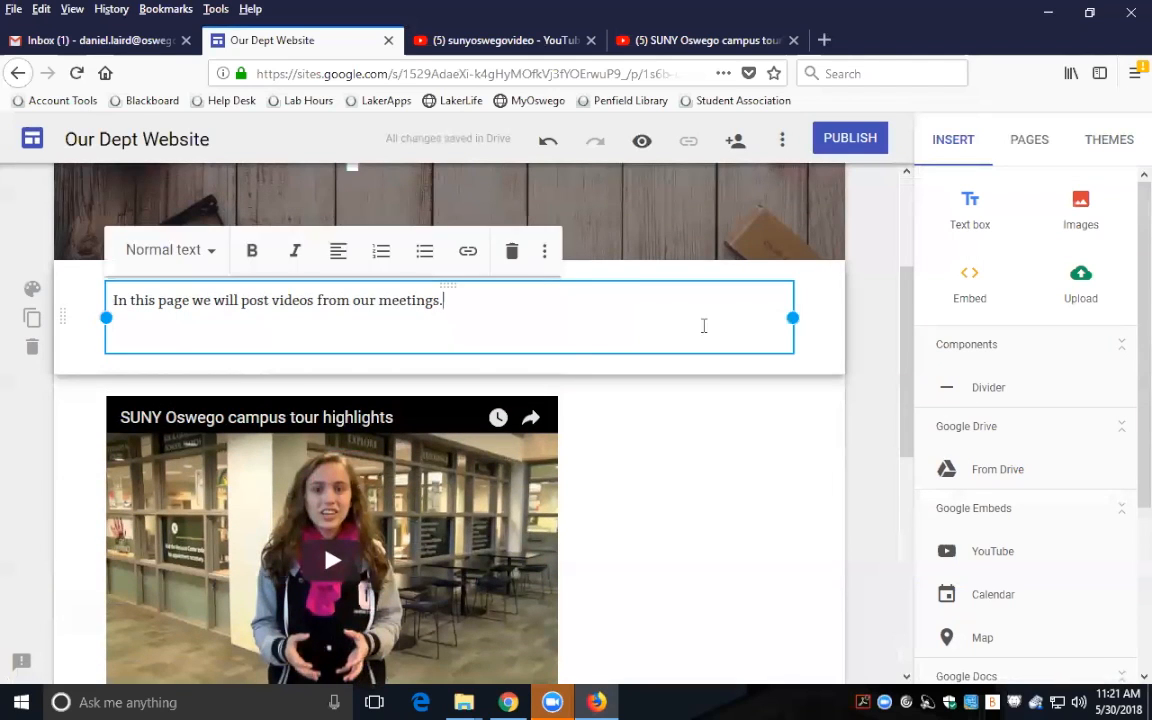
{"action": "left_click", "coordinate": [725, 421]}
{"action": "left_click", "coordinate": [948, 387]}
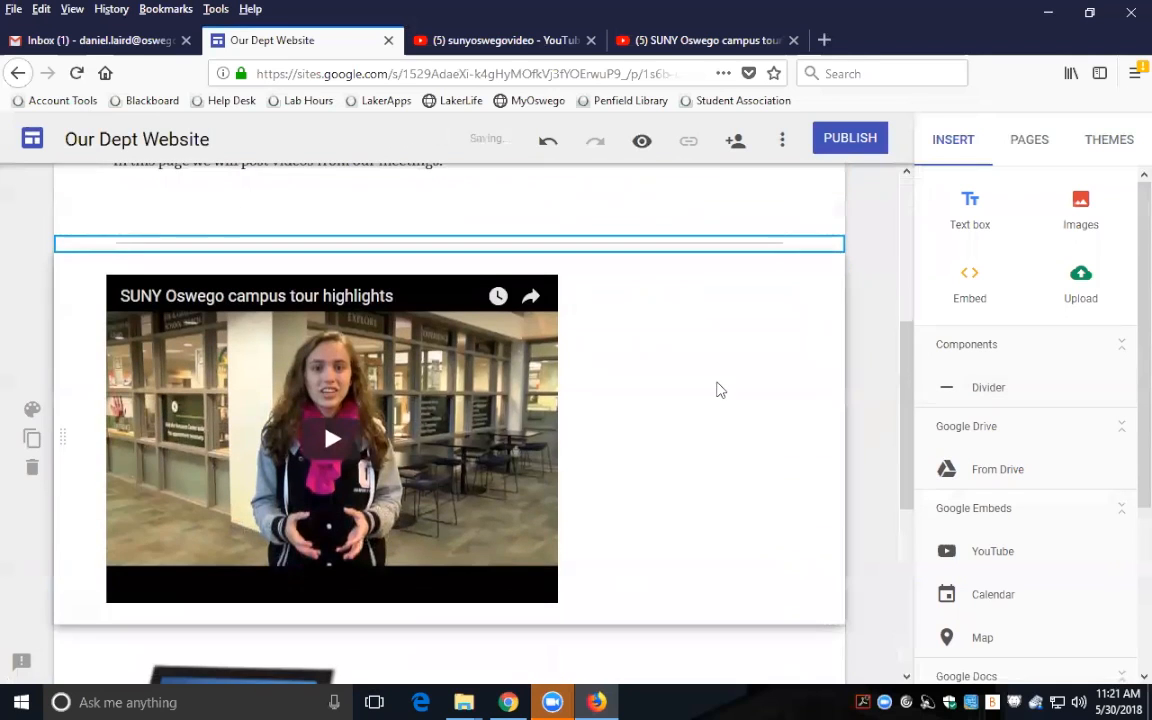
{"action": "scroll", "coordinate": [800, 417], "scroll_direction": "down", "scroll_amount": 1}
{"action": "scroll", "coordinate": [720, 643], "scroll_direction": "up", "scroll_amount": 2}
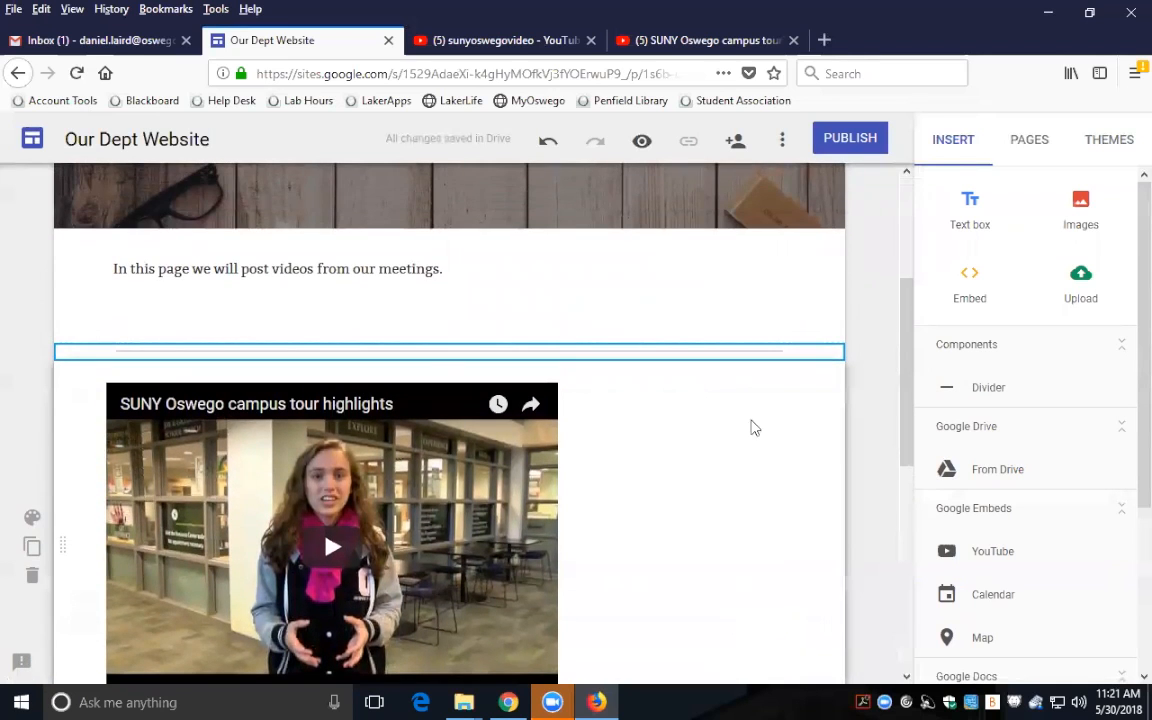
{"action": "scroll", "coordinate": [760, 371], "scroll_direction": "down", "scroll_amount": 1}
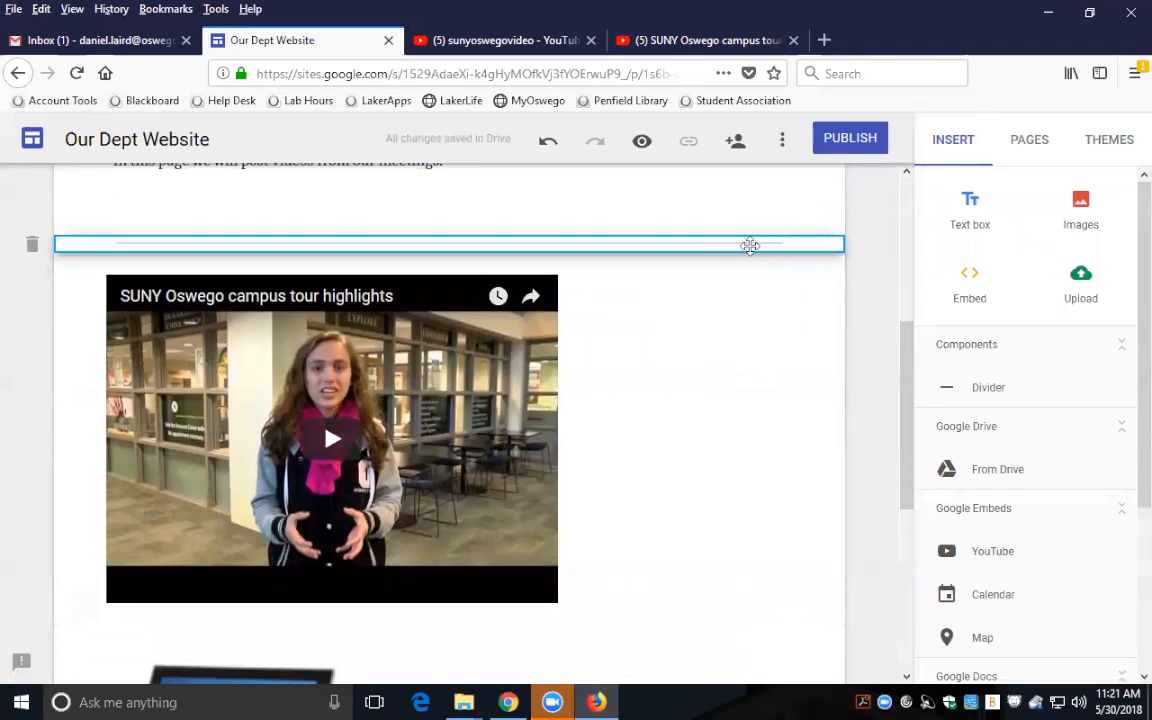
Step: Delete the divider section above the campus tour video
{"action": "right_click", "coordinate": [750, 245]}
{"action": "left_click", "coordinate": [740, 239]}
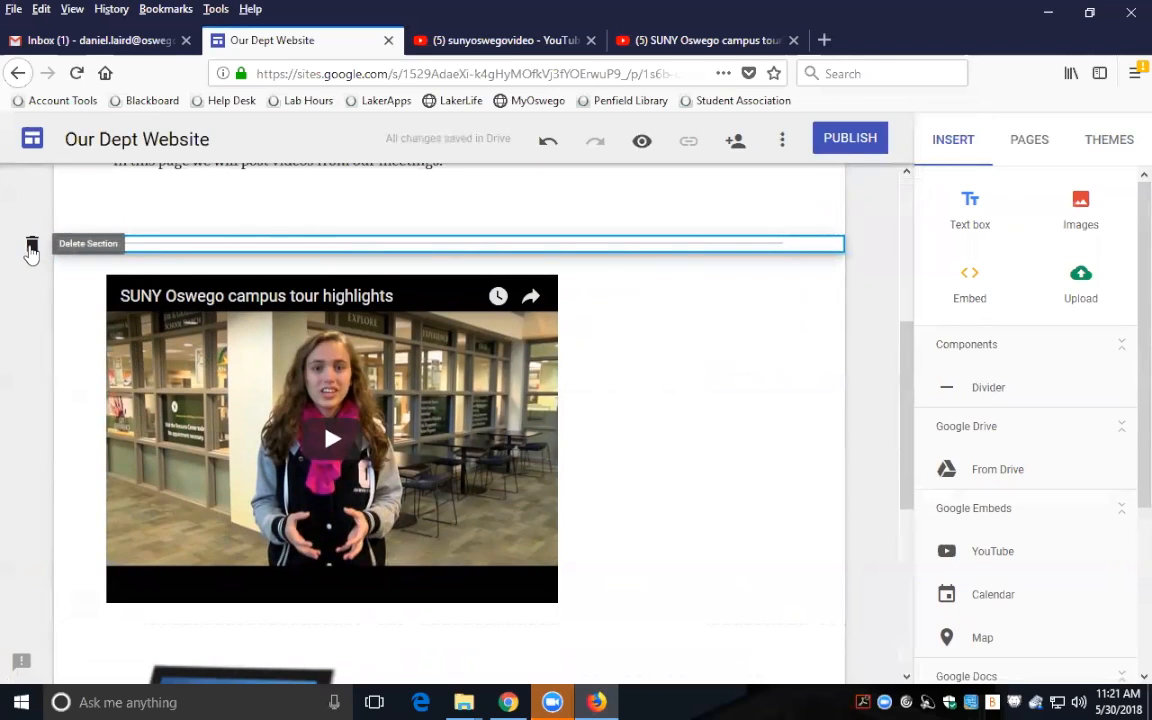
{"action": "left_click", "coordinate": [34, 249]}
{"action": "scroll", "coordinate": [755, 340], "scroll_direction": "up", "scroll_amount": 5}
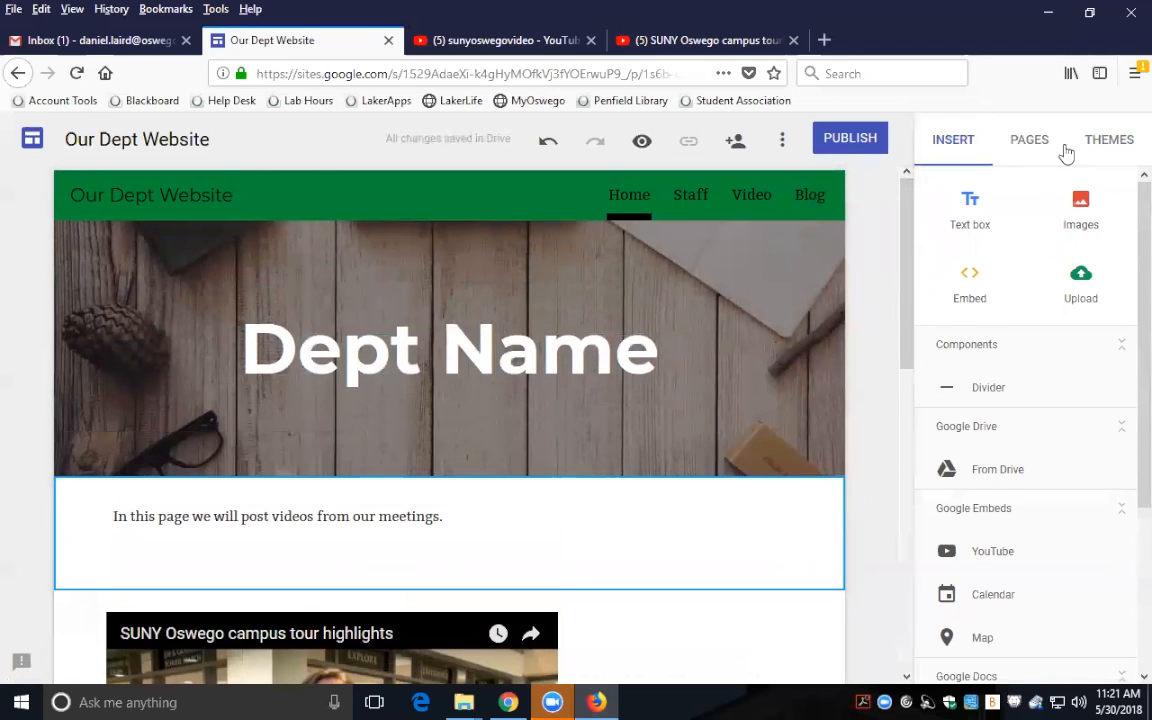
Step: Review the page list and themes, then show the Home page's options and the choices for adding a page or link
{"action": "left_click", "coordinate": [1032, 155]}
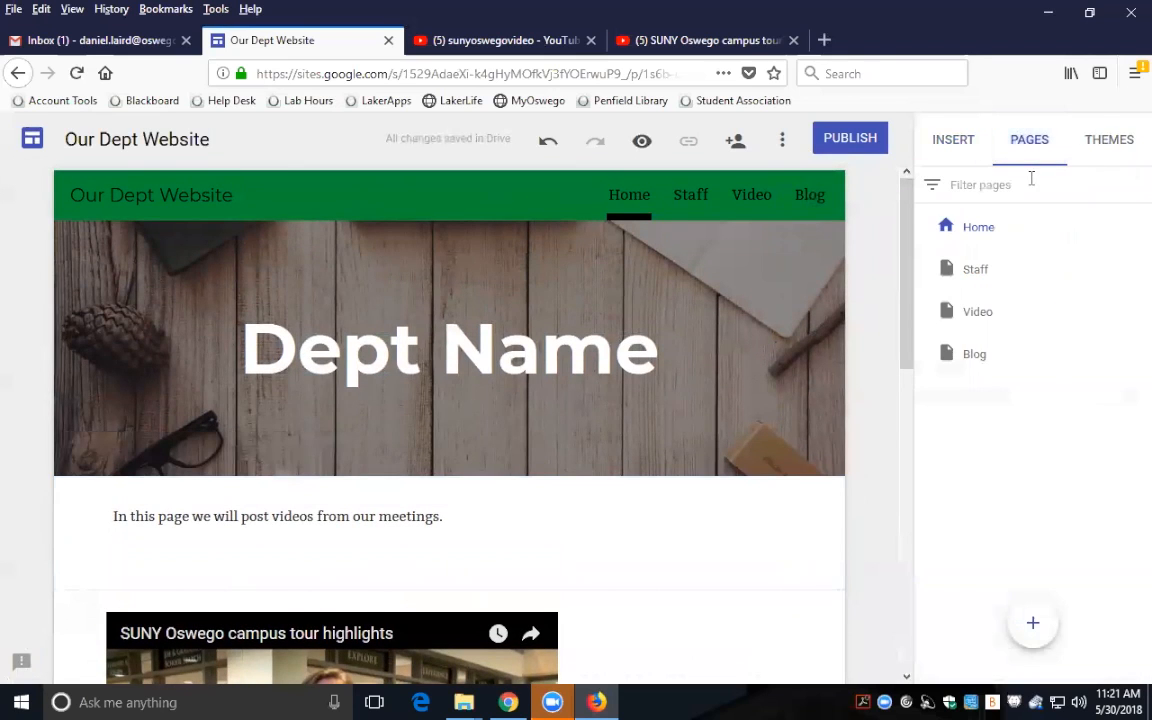
{"action": "left_click", "coordinate": [1117, 148]}
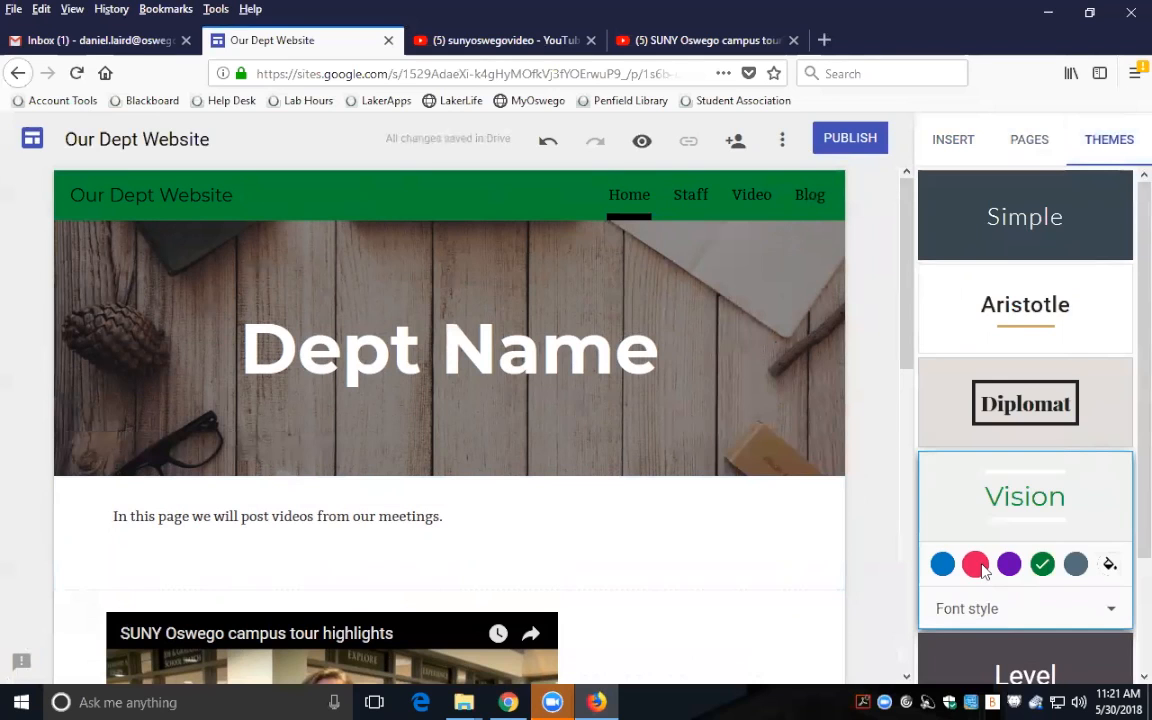
{"action": "left_click", "coordinate": [1029, 139]}
{"action": "left_click", "coordinate": [1136, 228]}
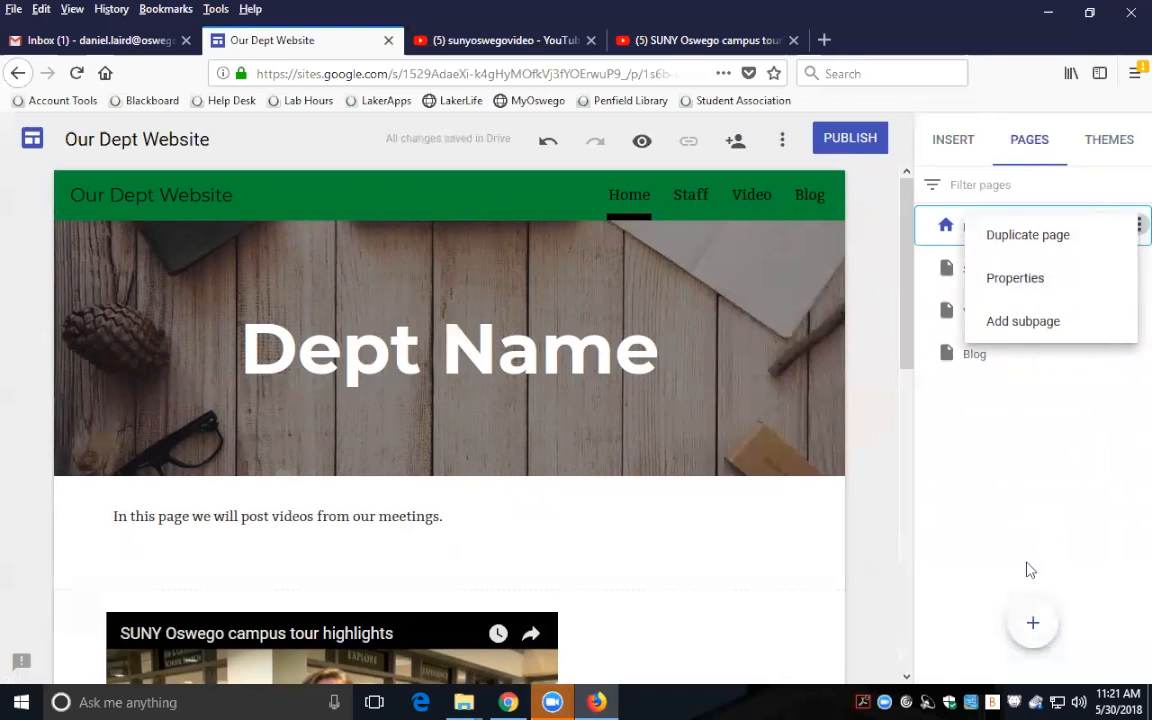
{"action": "mouse_move", "coordinate": [1032, 624]}
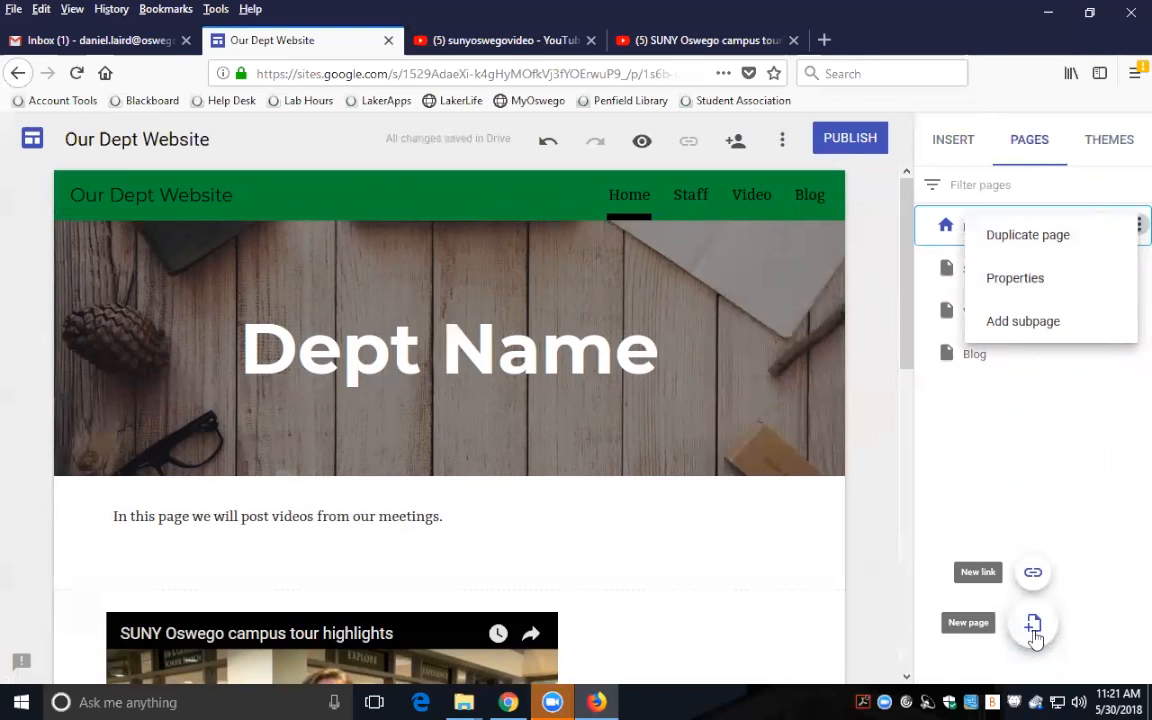
Step: Examine the Home page's properties, including the advanced custom path setting, and close them without changes
{"action": "left_click", "coordinate": [1014, 288]}
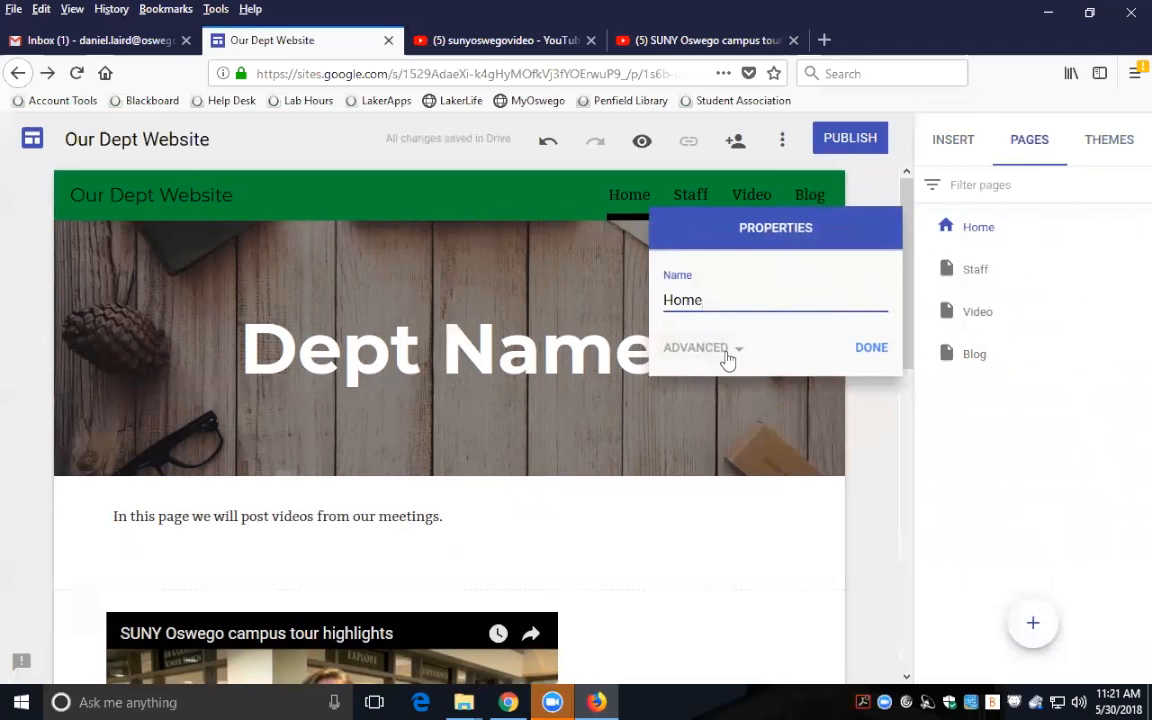
{"action": "left_click", "coordinate": [725, 354]}
{"action": "left_click", "coordinate": [876, 414]}
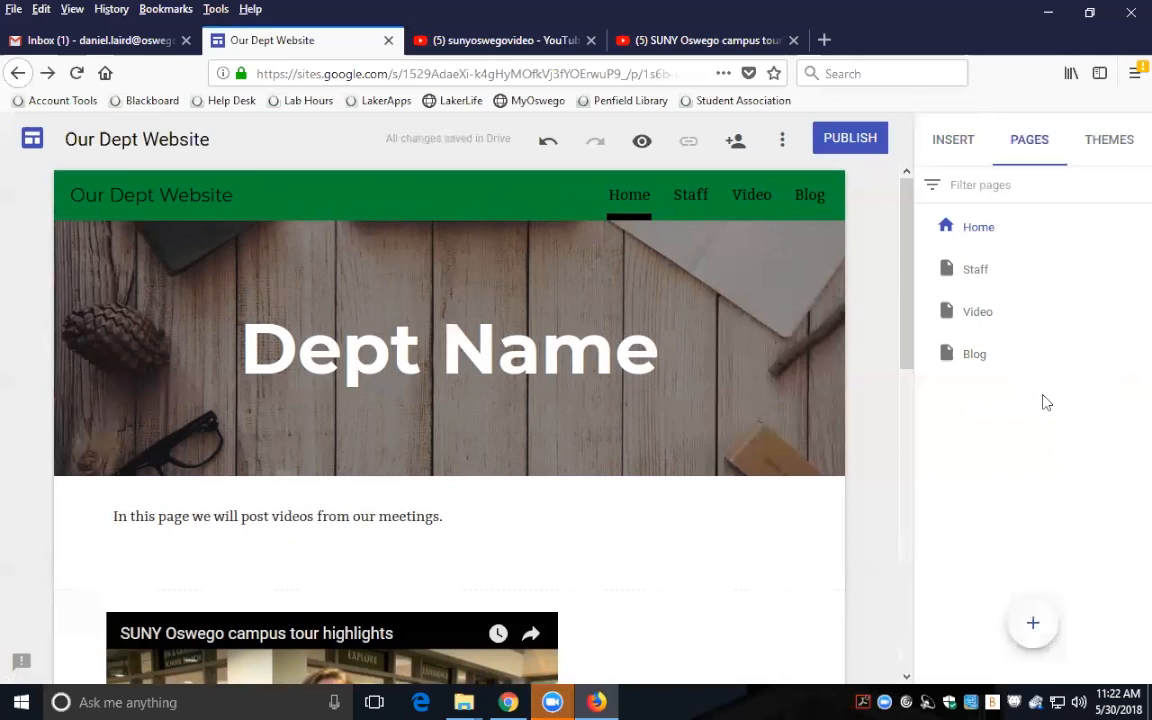
Step: Add a subpage named Staff Videos under the Video page
{"action": "mouse_move", "coordinate": [987, 270]}
{"action": "left_click", "coordinate": [1137, 311]}
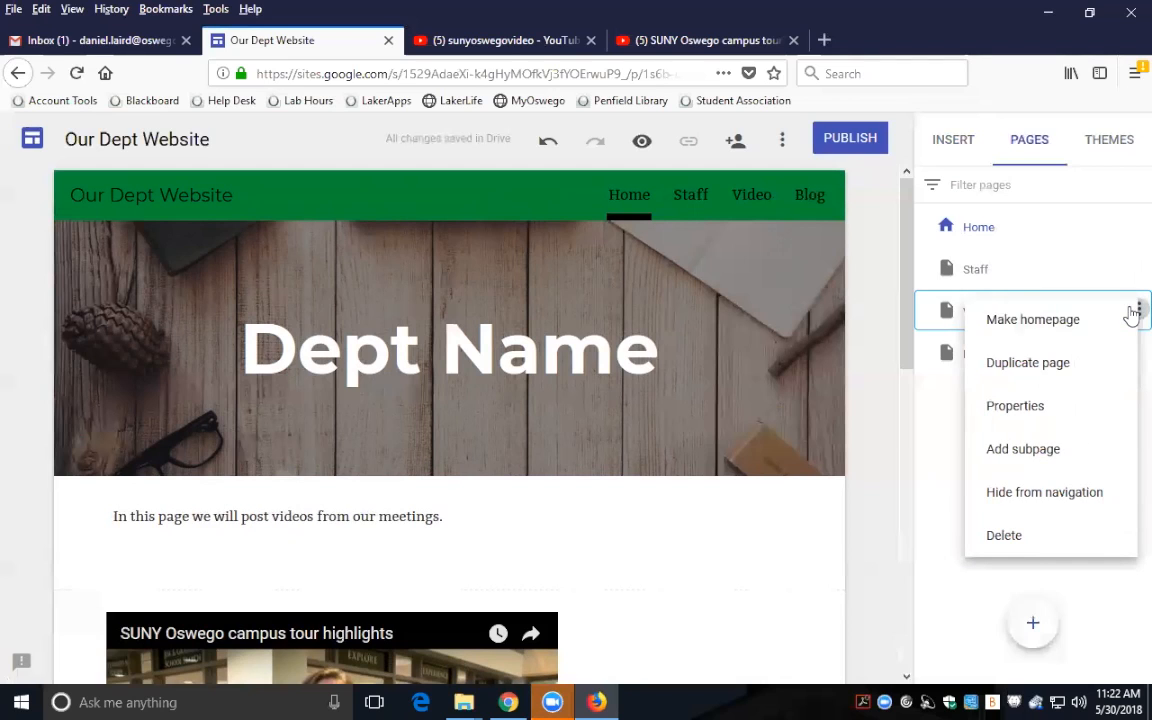
{"action": "left_click", "coordinate": [1080, 458]}
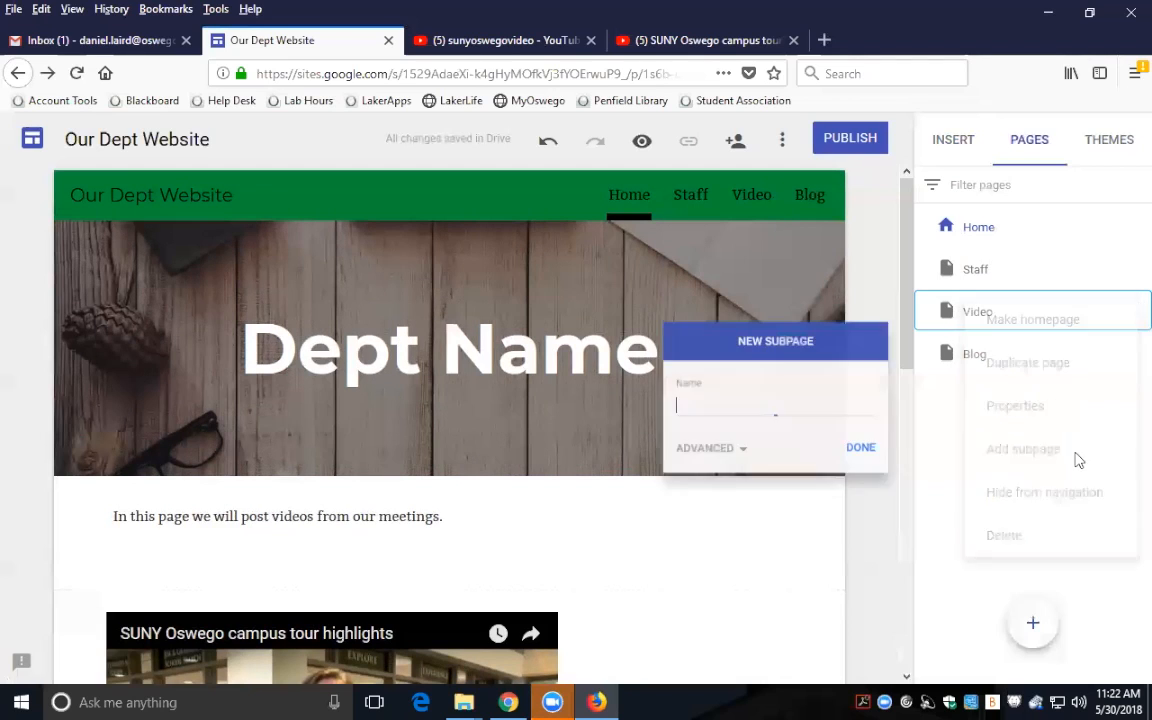
{"action": "type", "text": "Staff Videos"}
{"action": "left_click", "coordinate": [884, 455]}
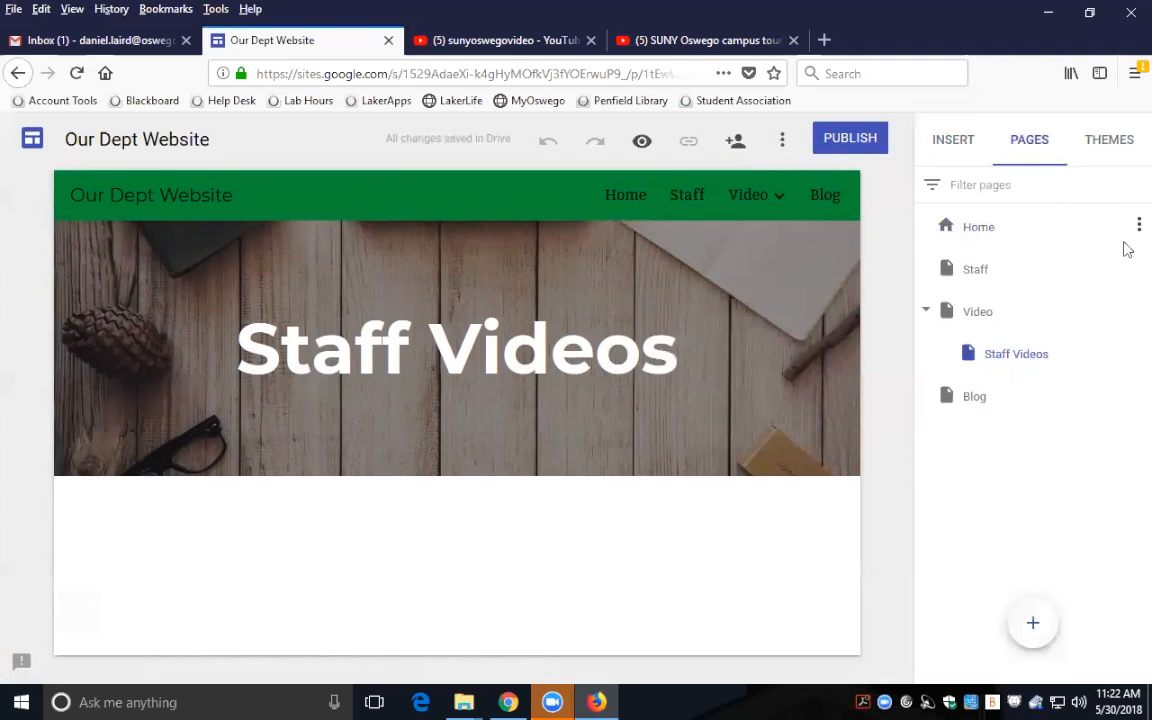
Step: Review the Home page's options again and check the name and custom path in its properties
{"action": "left_click", "coordinate": [1135, 230]}
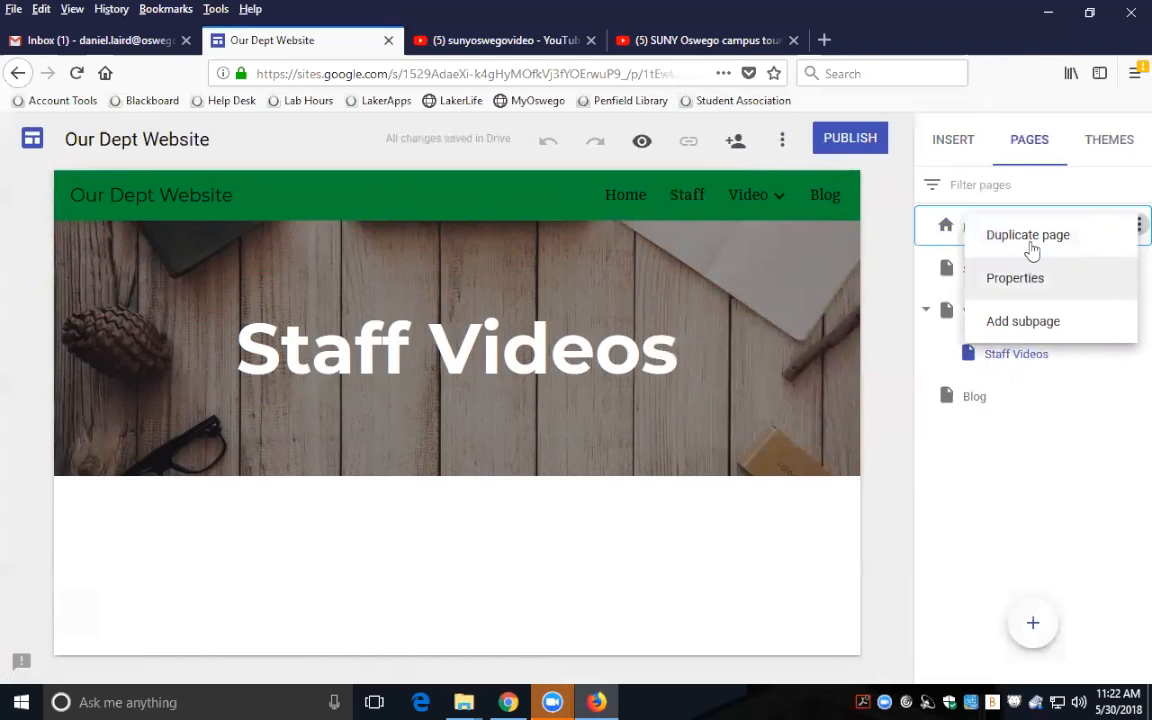
{"action": "left_click", "coordinate": [1040, 279]}
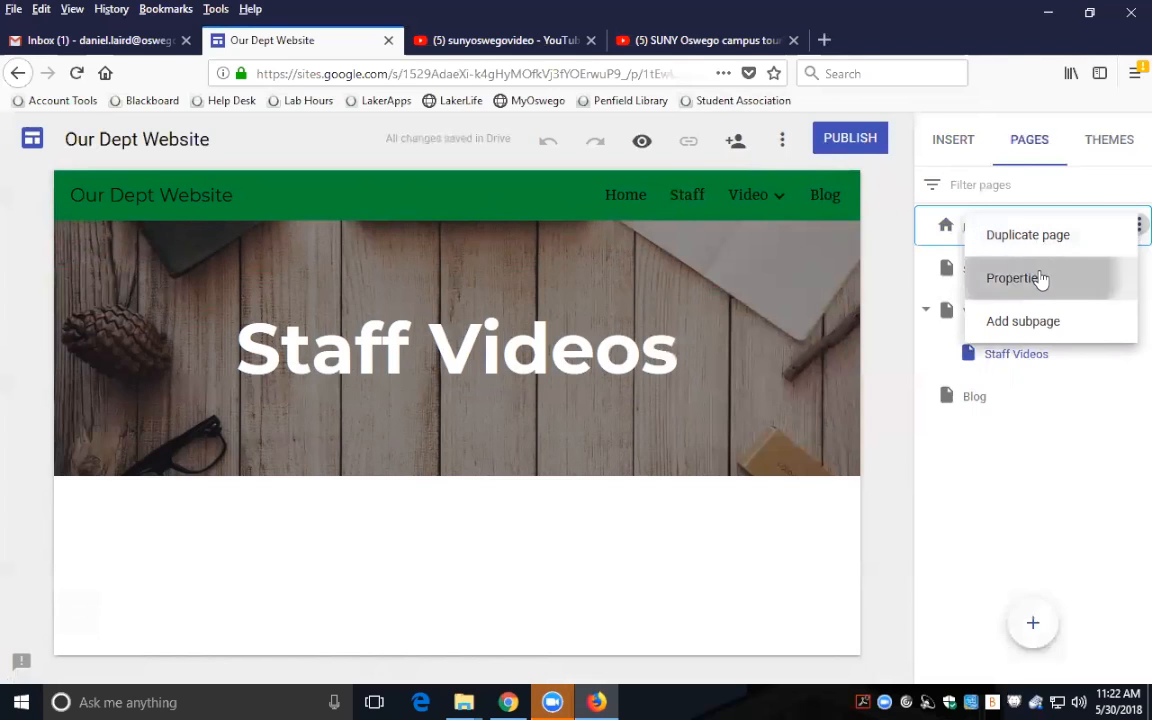
{"action": "left_click", "coordinate": [726, 360]}
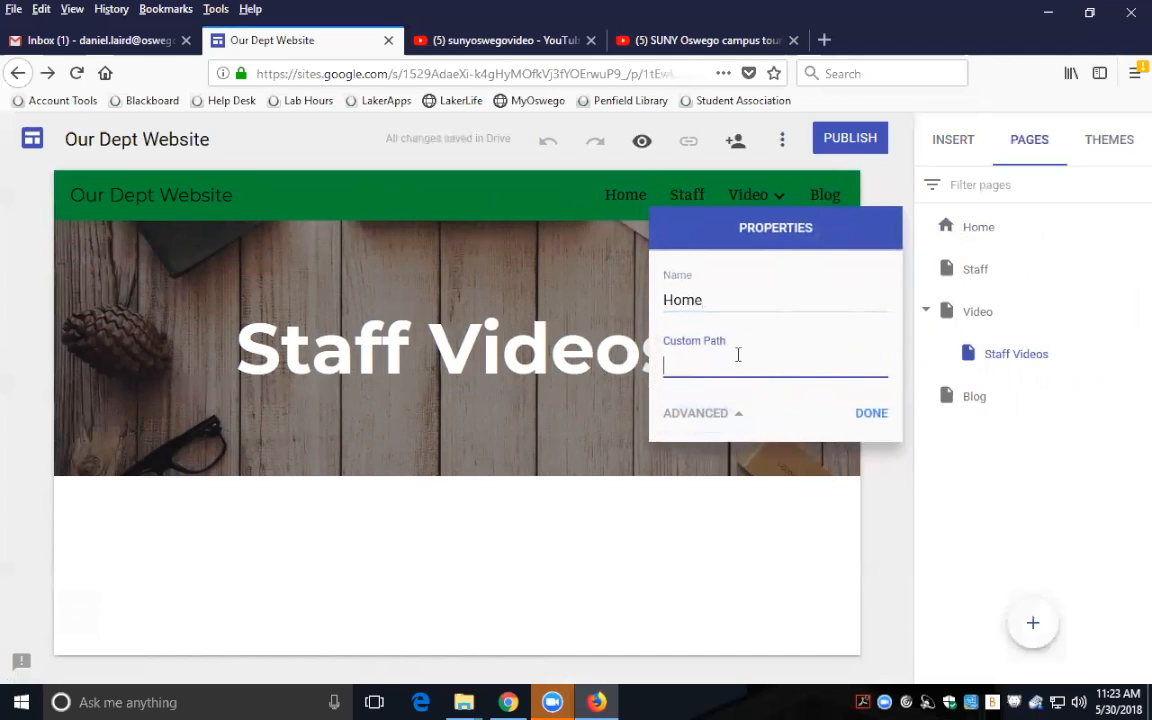
{"action": "left_click", "coordinate": [873, 415]}
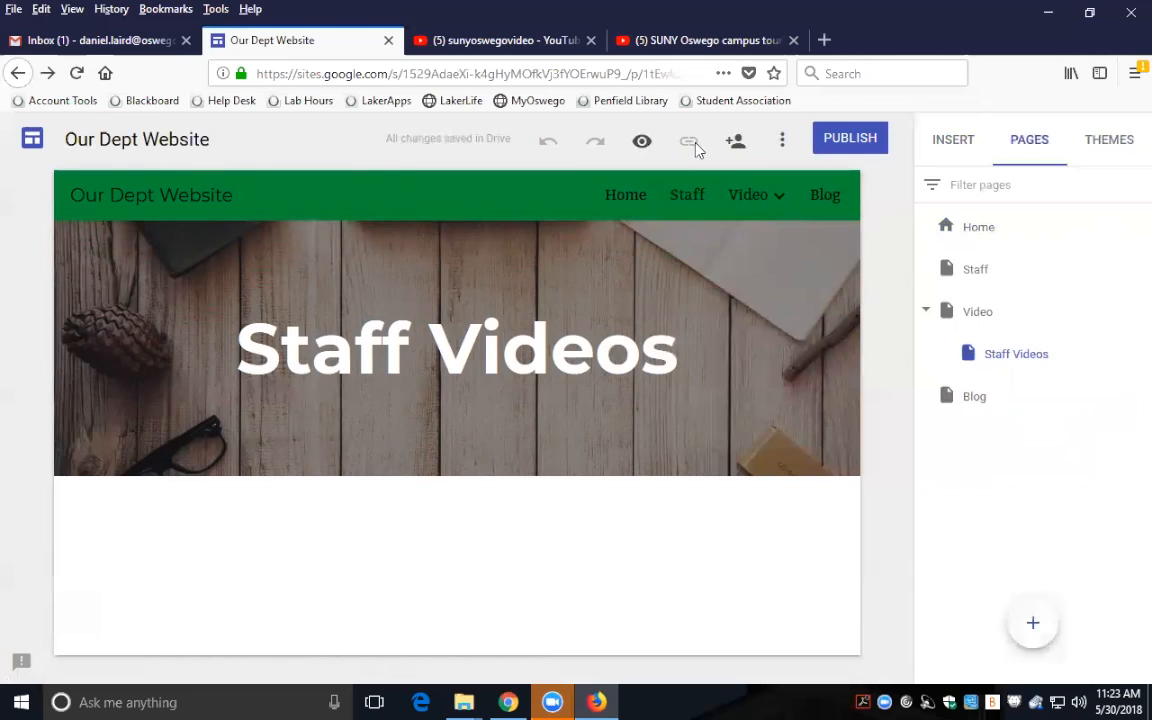
Step: Examine the site's publishing settings, including the web address and who can view the site, and cancel without publishing
{"action": "left_click", "coordinate": [866, 142]}
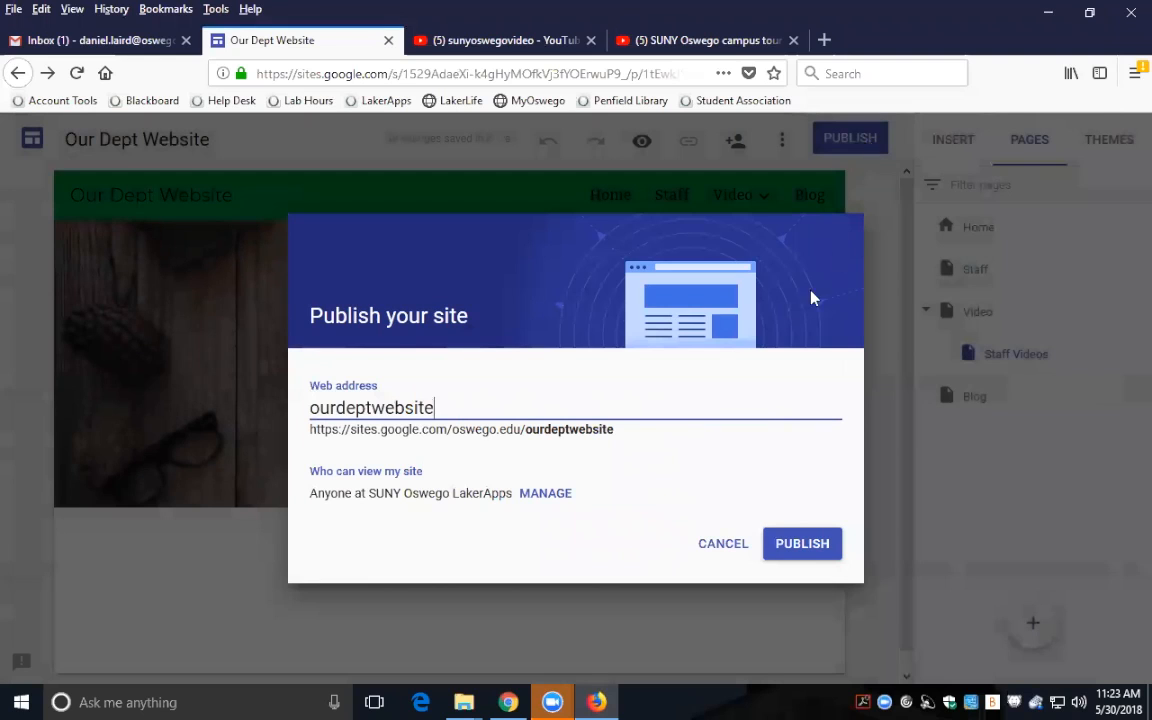
{"action": "double_click", "coordinate": [467, 406]}
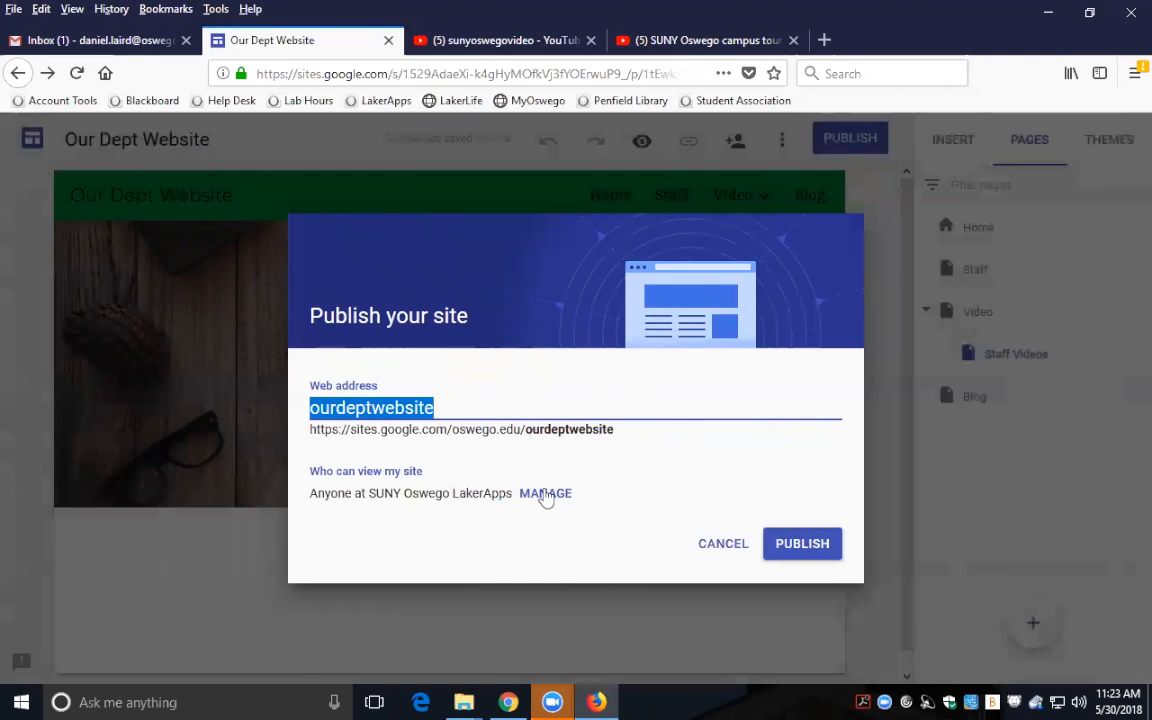
{"action": "left_click_drag", "start_coordinate": [523, 429], "coordinate": [305, 429]}
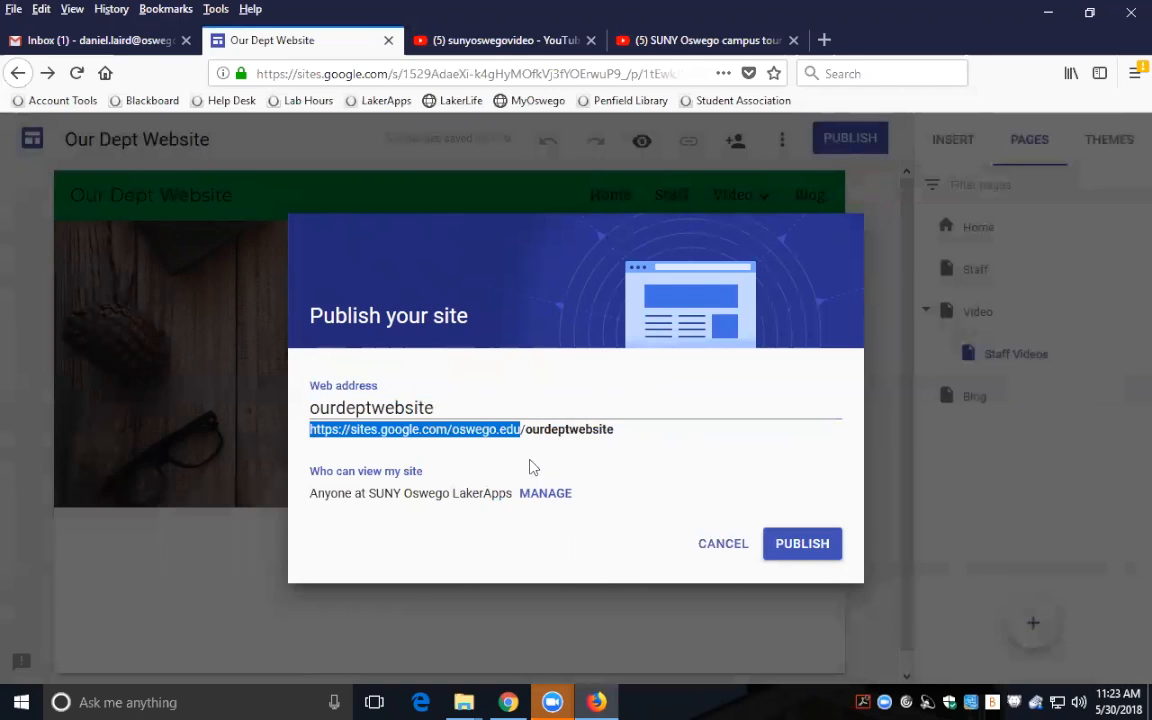
{"action": "left_click", "coordinate": [527, 428]}
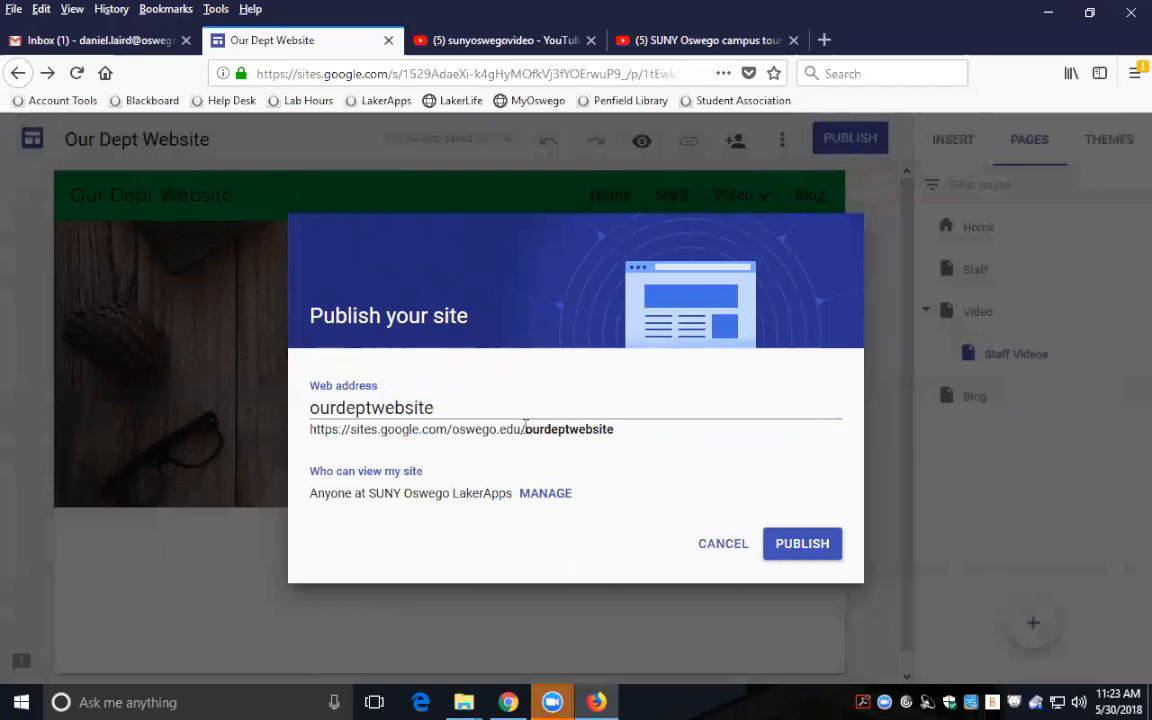
{"action": "left_click_drag", "start_coordinate": [527, 428], "coordinate": [312, 432]}
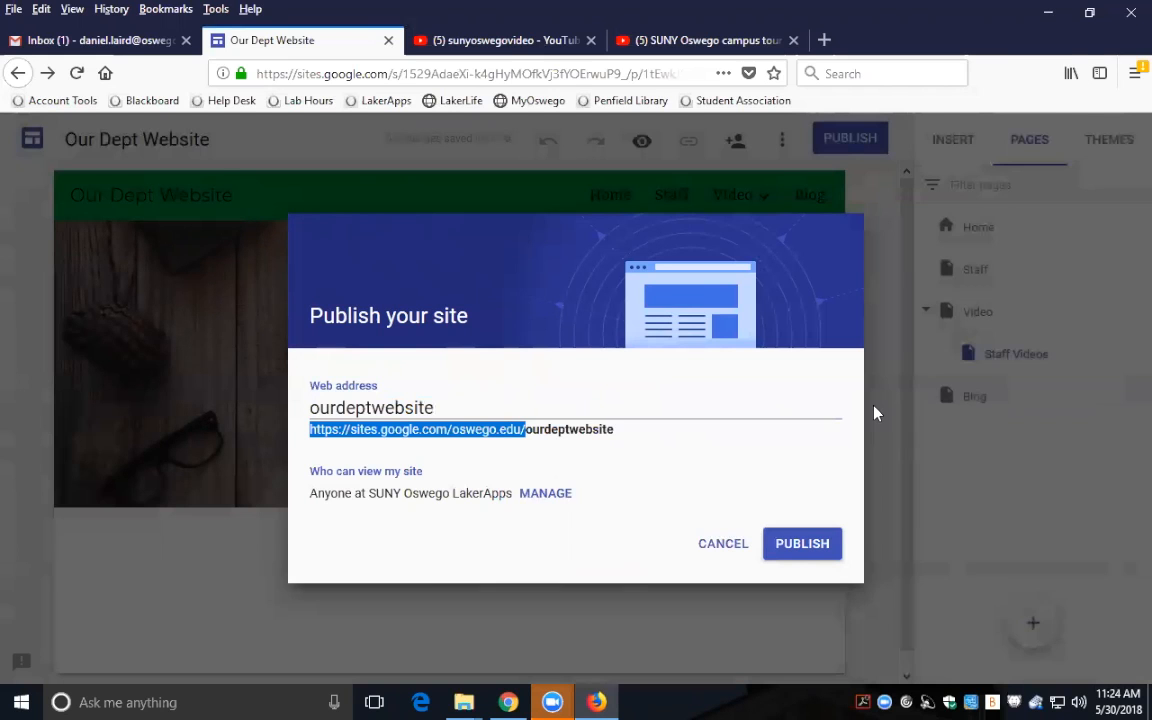
{"action": "left_click", "coordinate": [723, 545]}
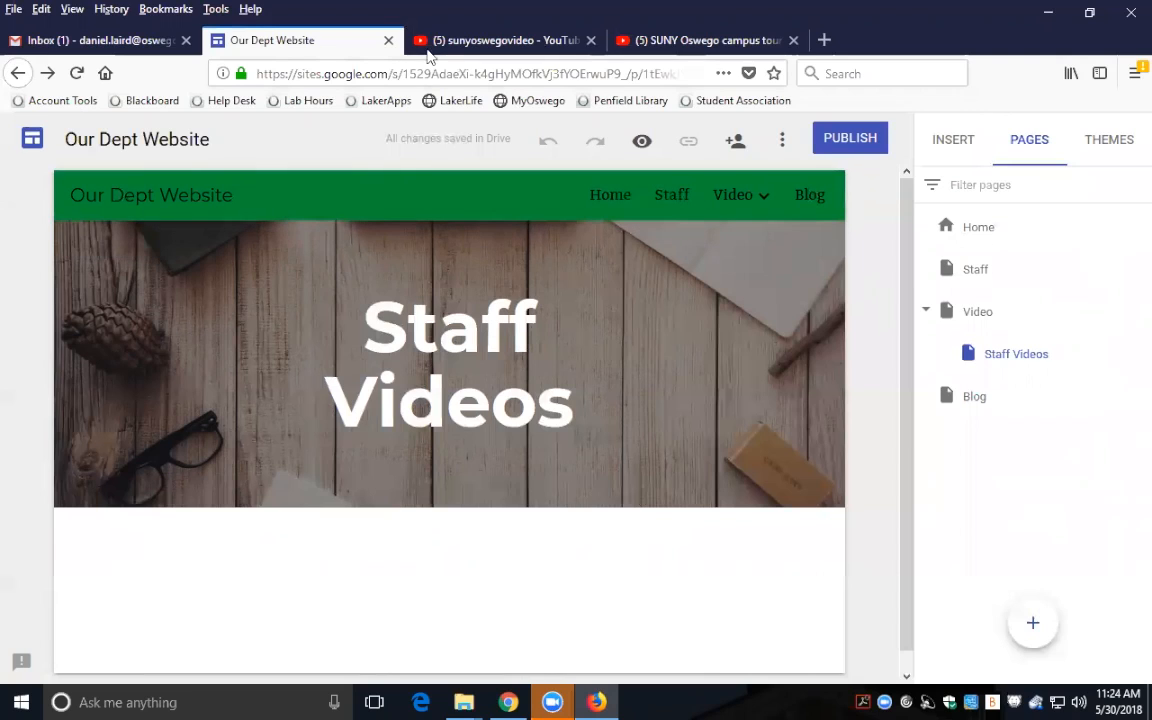
Step: Return to the list of recent sites and review the available actions for Our Dept Website
{"action": "left_click", "coordinate": [104, 42]}
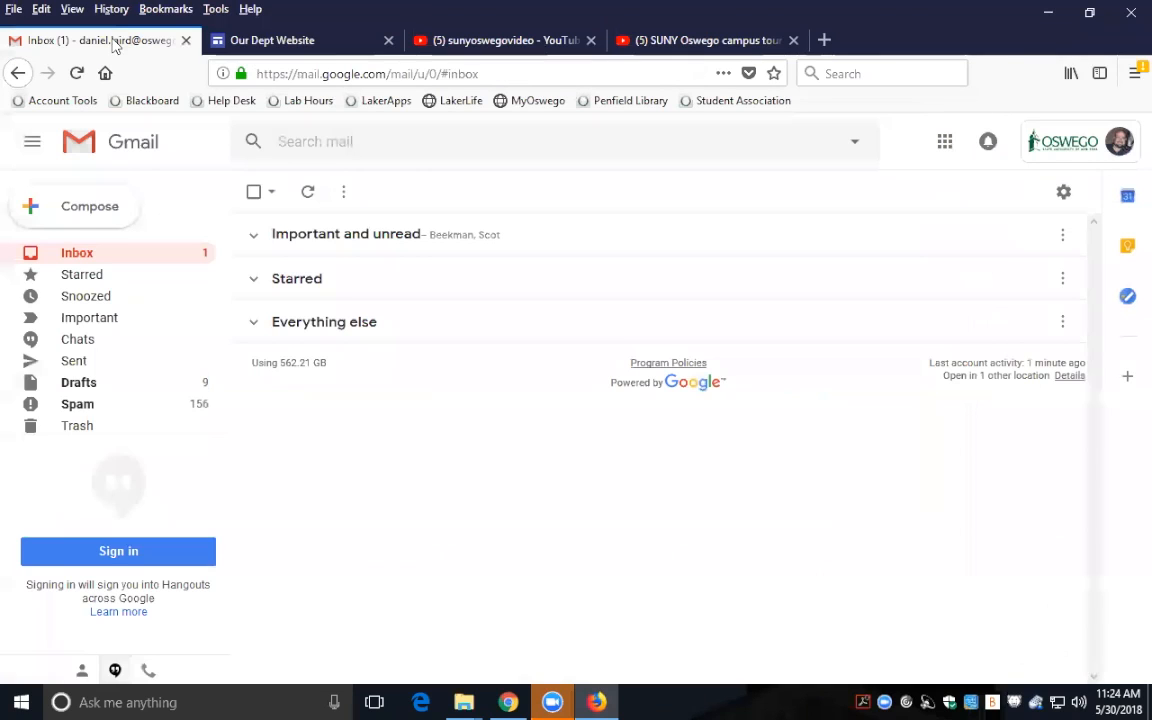
{"action": "left_click", "coordinate": [270, 40]}
{"action": "left_click", "coordinate": [32, 141]}
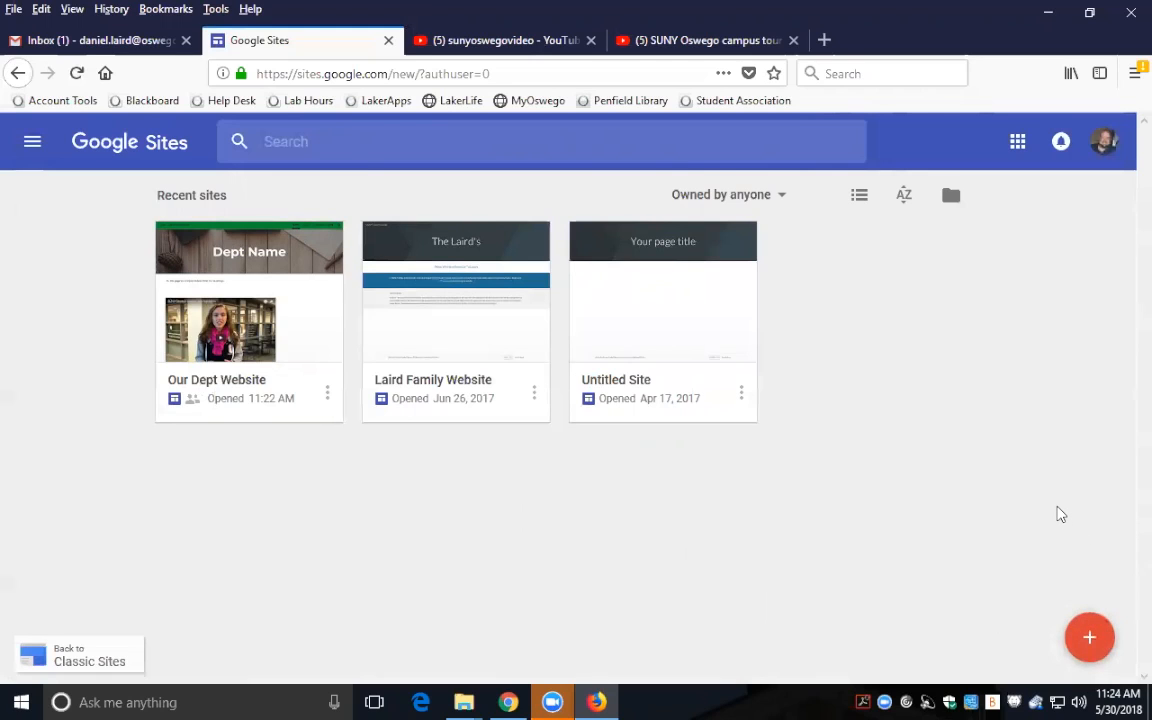
{"action": "left_click", "coordinate": [334, 400]}
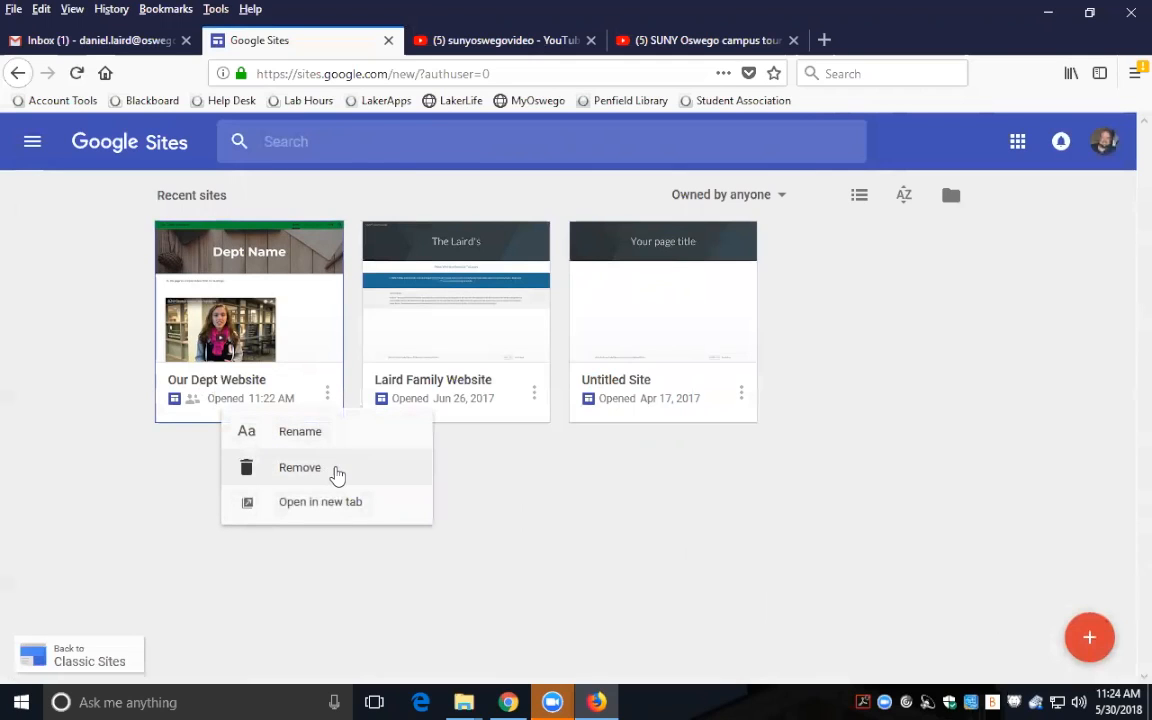
{"action": "left_click", "coordinate": [663, 568]}
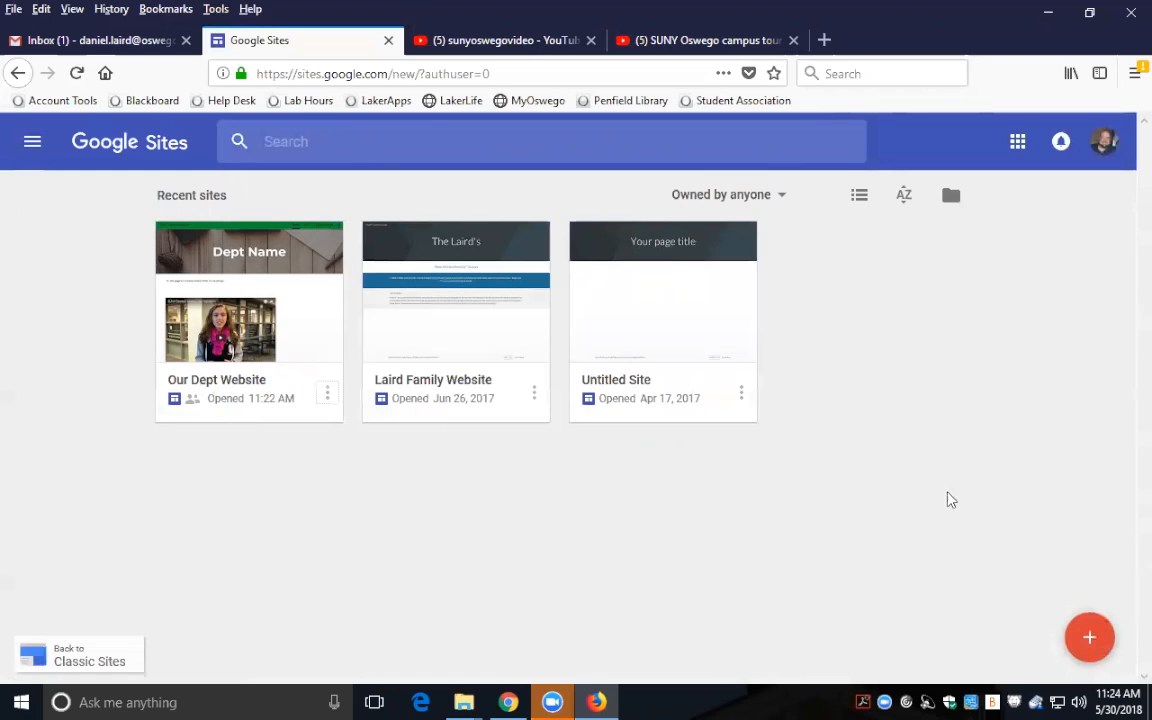
Step: Create a new site from the list of recent sites
{"action": "left_click", "coordinate": [1088, 640]}
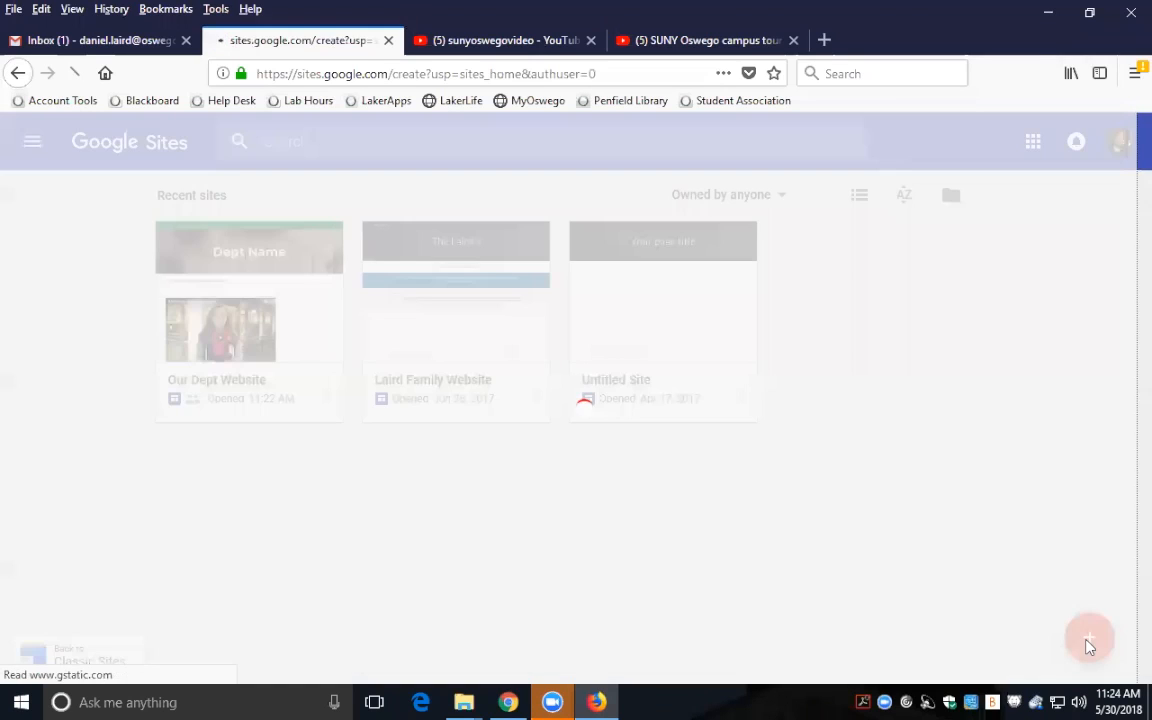